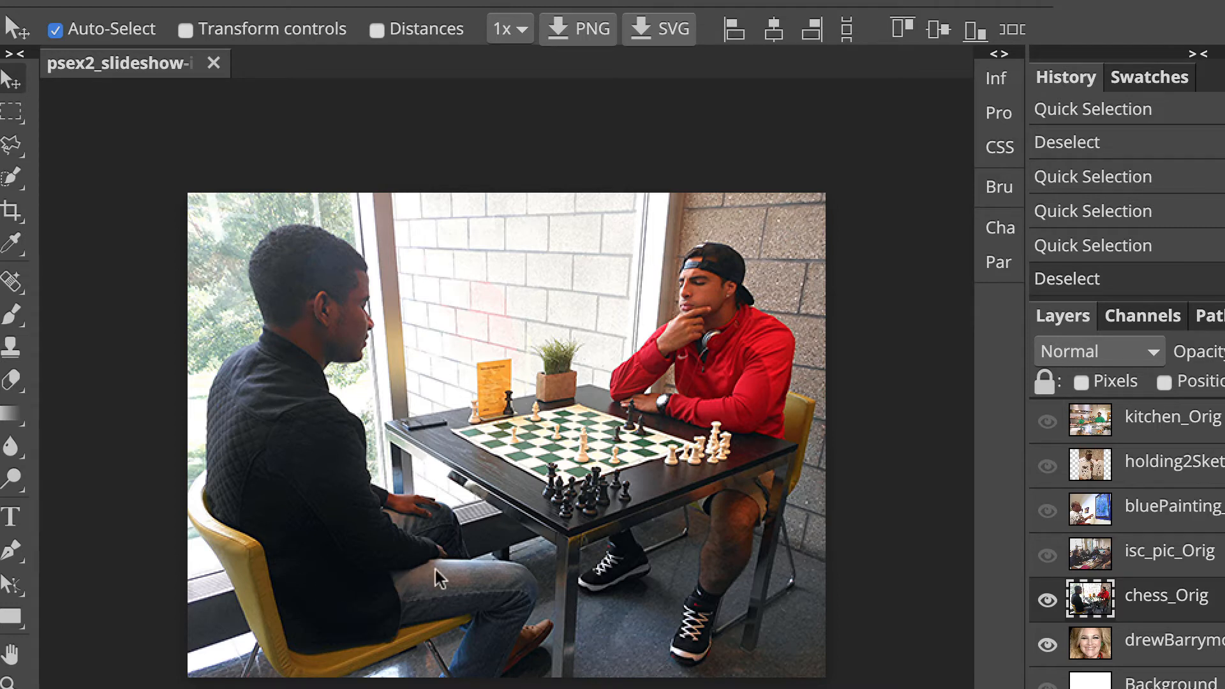
# Step: Select the black jacket of the man seated by the window using the Quick Selection tool with a brush size of 50
pyautogui.click(26, 180)
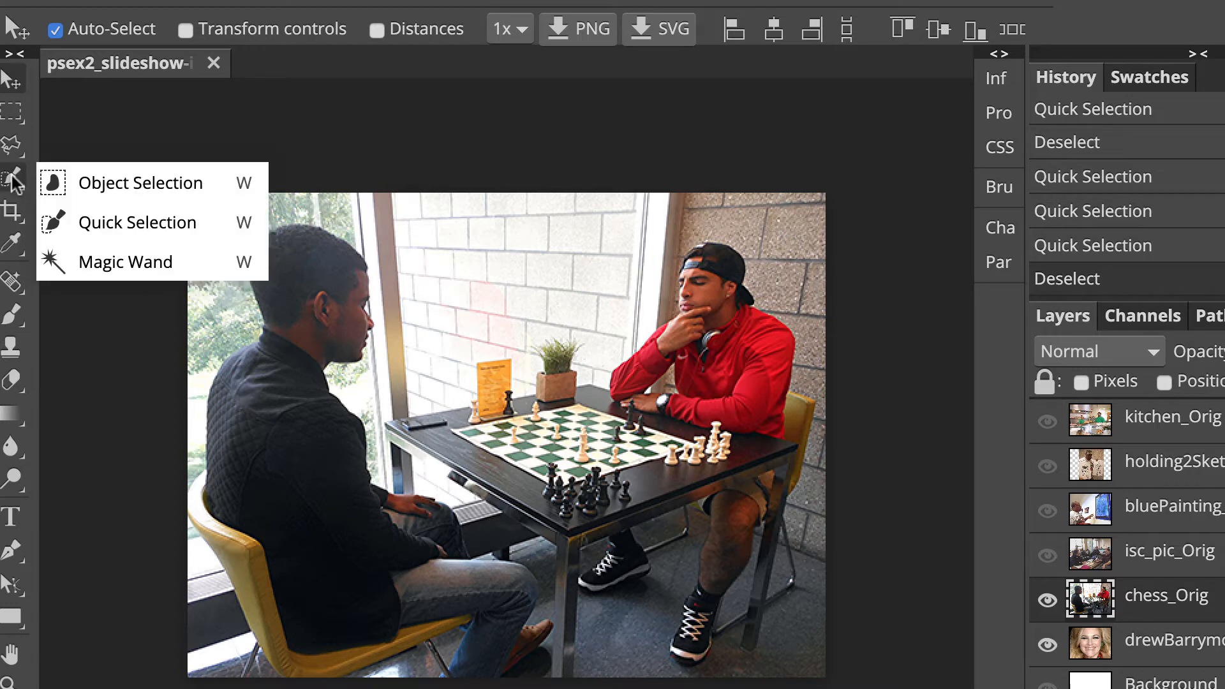
pyautogui.click(24, 180)
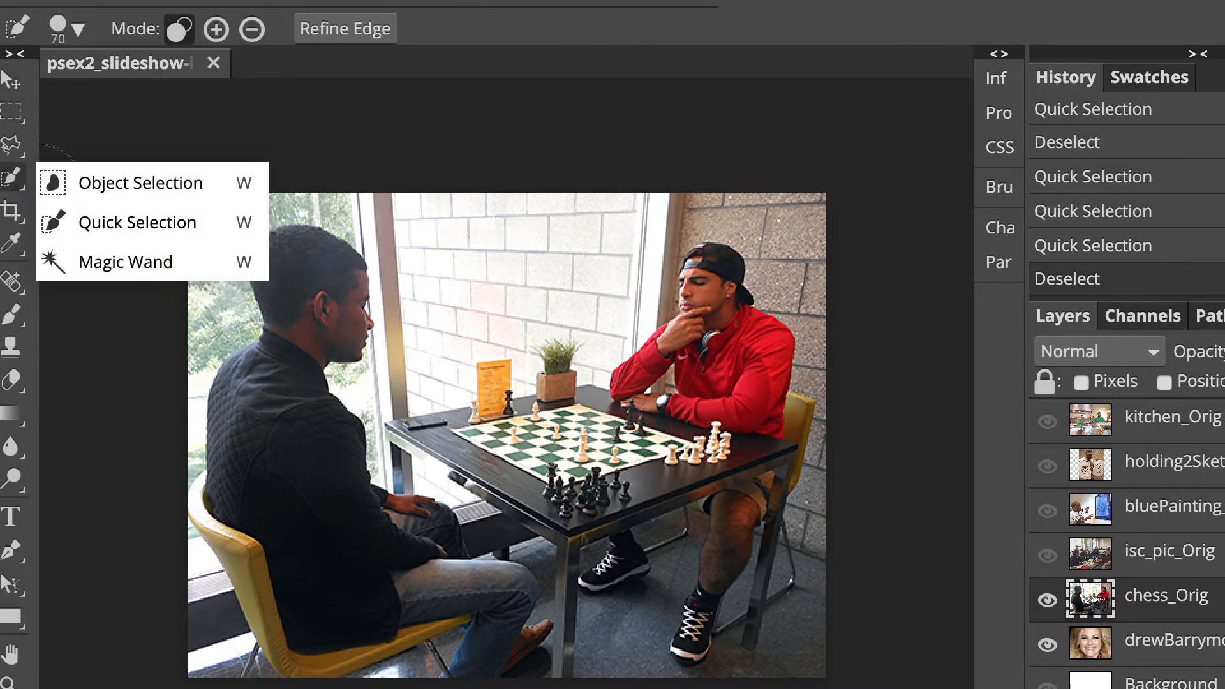
pyautogui.click(26, 180)
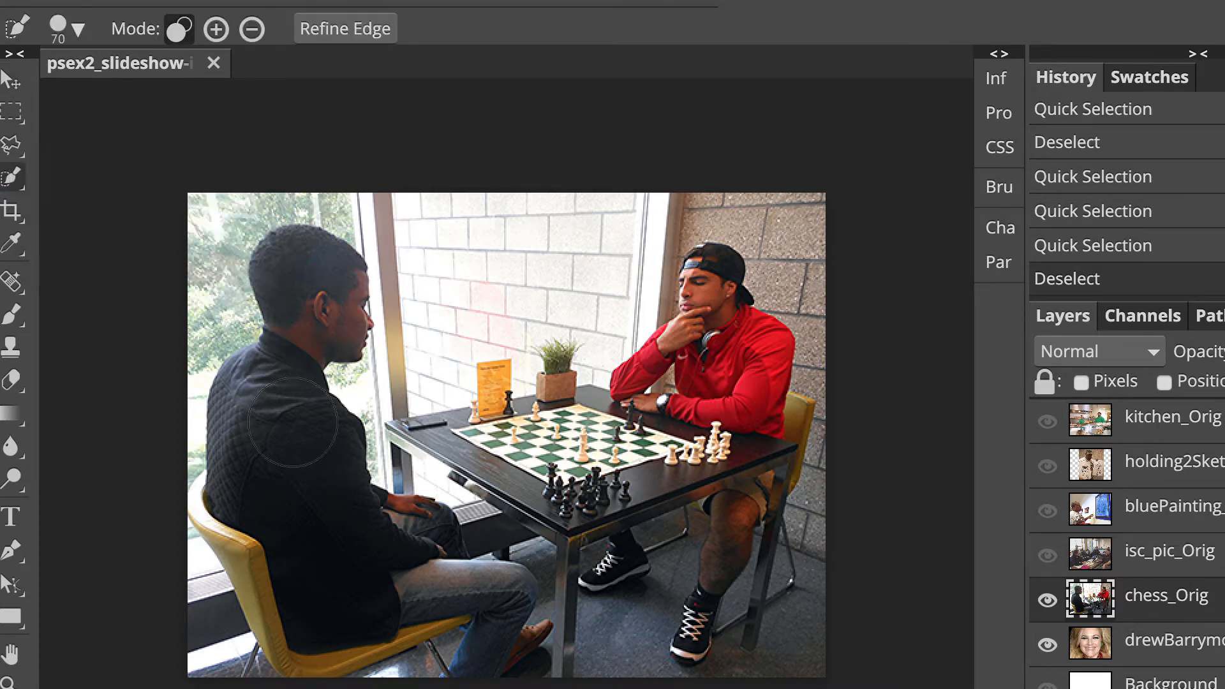
pyautogui.press('[')
pyautogui.press('[')
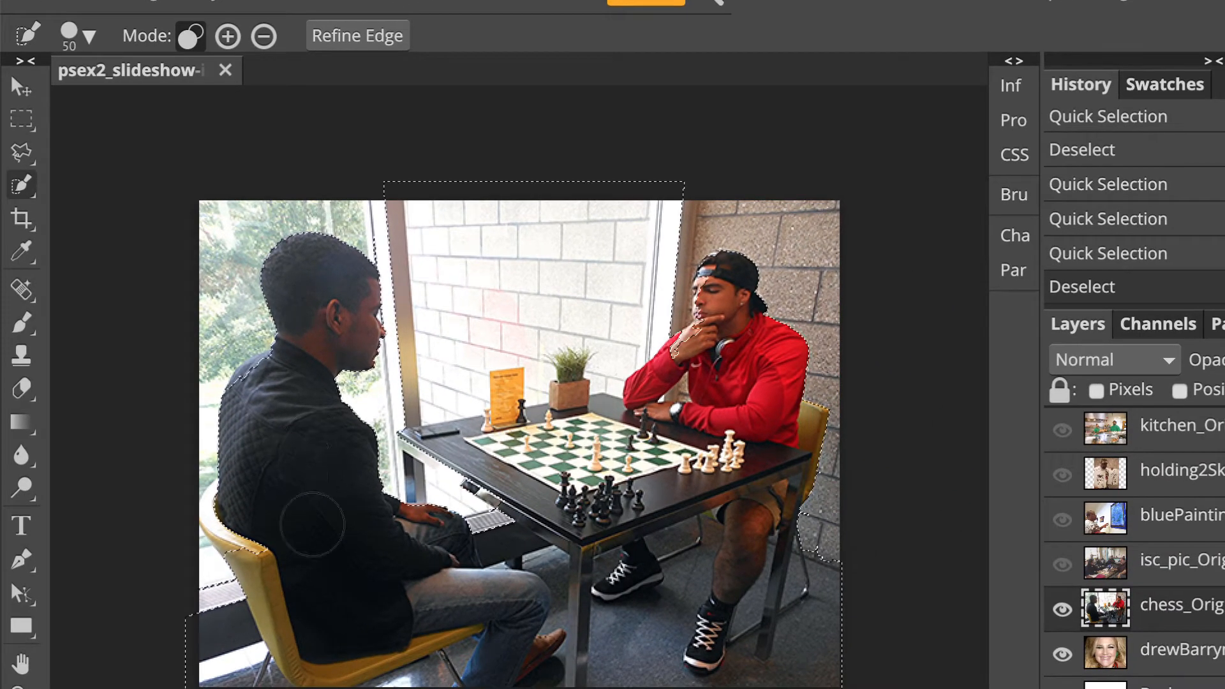
pyautogui.click(383, 563)
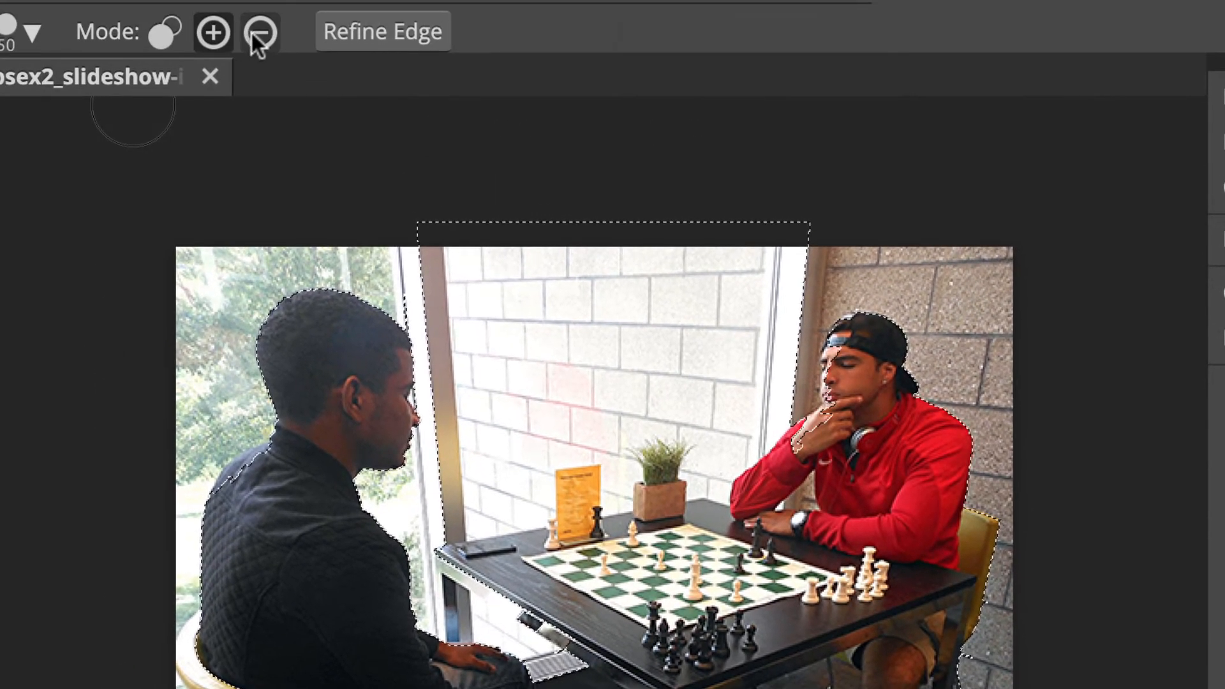
# Step: Subtract the background, table, other man, floor, jeans and the man's head from the selection, keeping only the black jacket
pyautogui.click(259, 32)
pyautogui.moveTo(430, 219)
pyautogui.mouseDown()
pyautogui.moveTo(686, 226)
pyautogui.moveTo(894, 246)
pyautogui.moveTo(983, 330)
pyautogui.moveTo(928, 454)
pyautogui.mouseUp()
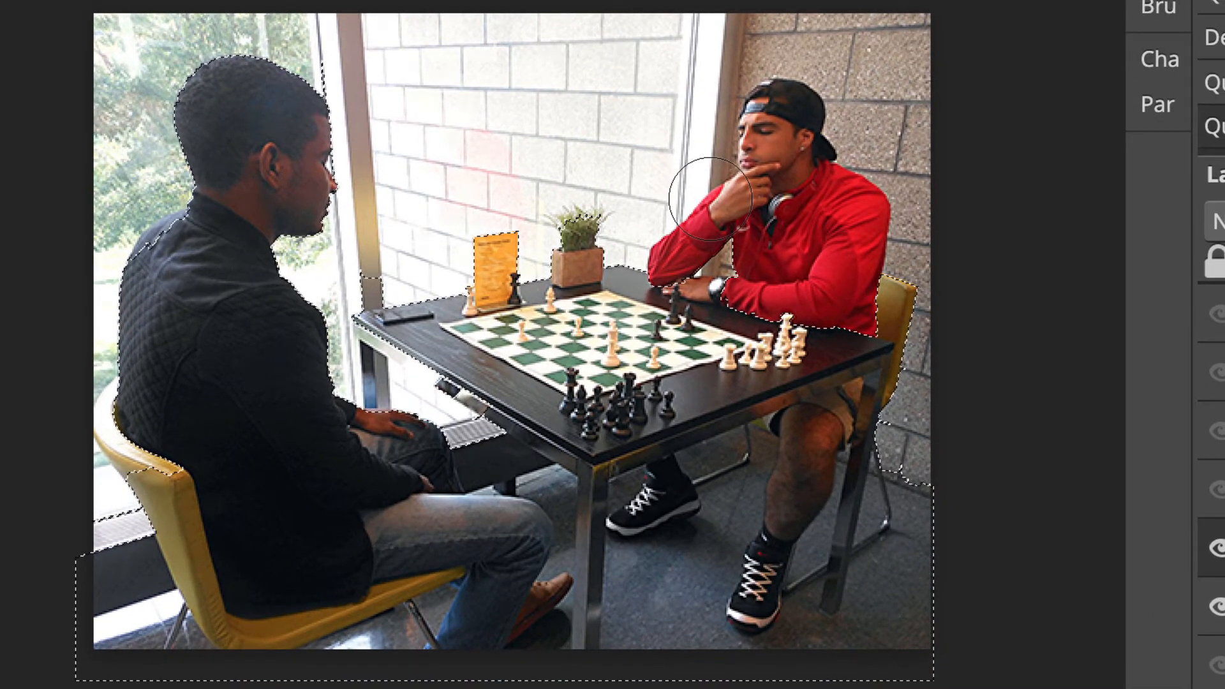
pyautogui.moveTo(710, 198)
pyautogui.mouseDown()
pyautogui.moveTo(731, 399)
pyautogui.moveTo(770, 415)
pyautogui.mouseUp()
pyautogui.moveTo(938, 465)
pyautogui.mouseDown()
pyautogui.moveTo(739, 442)
pyautogui.moveTo(733, 561)
pyautogui.moveTo(684, 539)
pyautogui.moveTo(637, 457)
pyautogui.moveTo(593, 466)
pyautogui.mouseUp()
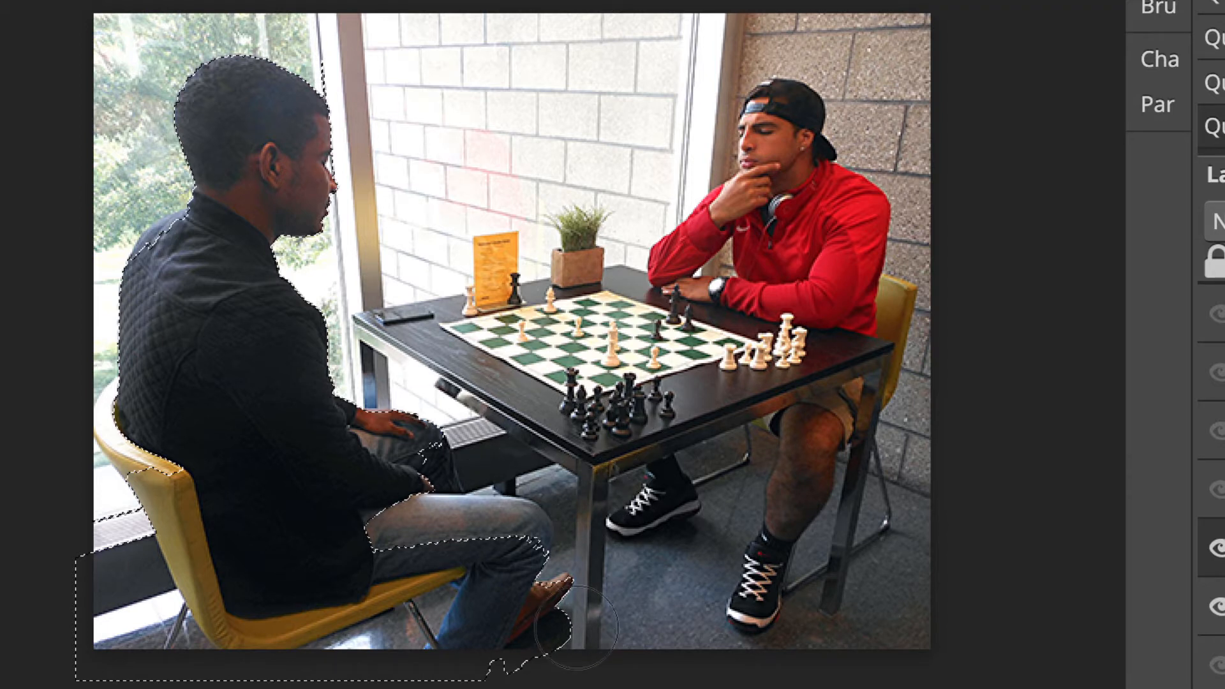
pyautogui.moveTo(555, 642)
pyautogui.mouseDown()
pyautogui.moveTo(548, 615)
pyautogui.moveTo(530, 664)
pyautogui.moveTo(491, 670)
pyautogui.mouseUp()
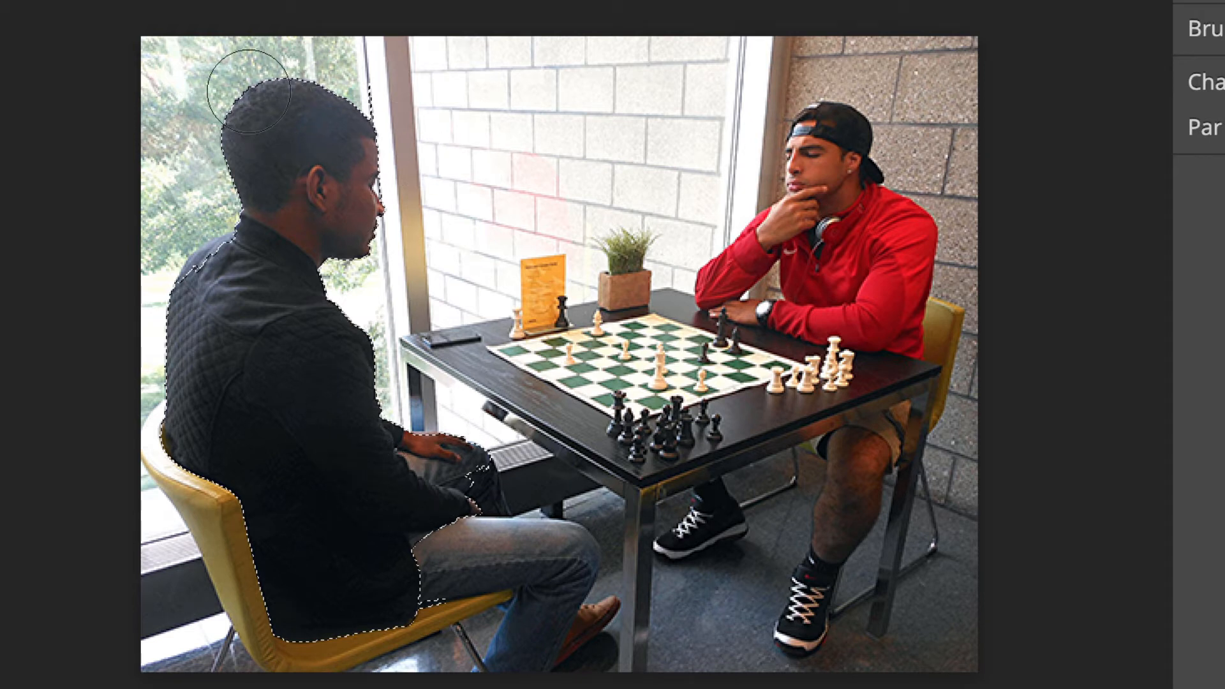
pyautogui.moveTo(198, 67); pyautogui.dragTo(325, 121)
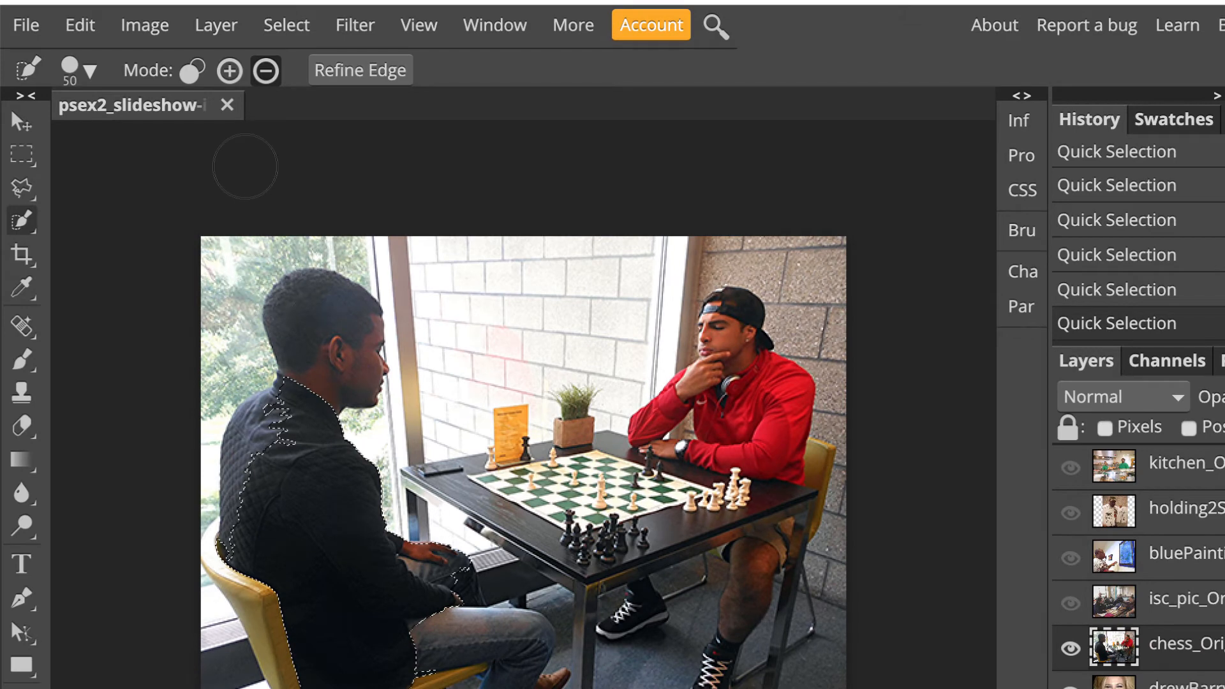
# Step: Lighten the black jacket with a Levels adjustment, setting the output black level to 20, and deselect it
pyautogui.click(164, 27)
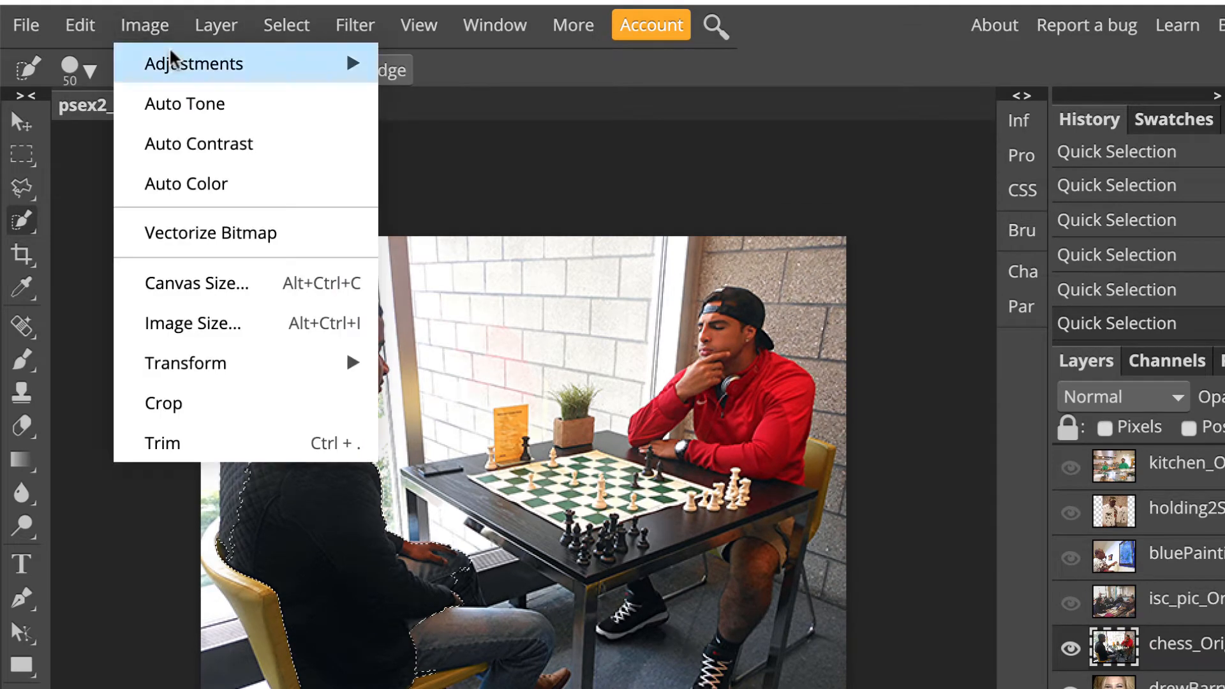
pyautogui.moveTo(194, 67)
pyautogui.click(408, 102)
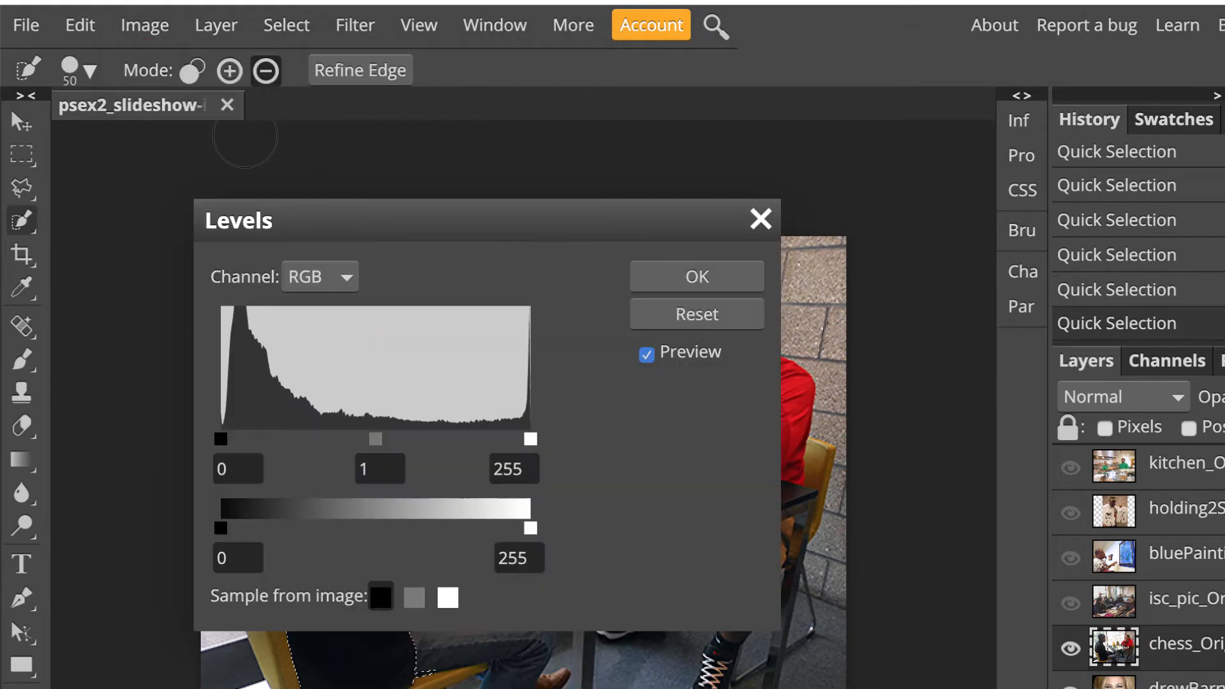
pyautogui.moveTo(542, 208); pyautogui.dragTo(1009, 181)
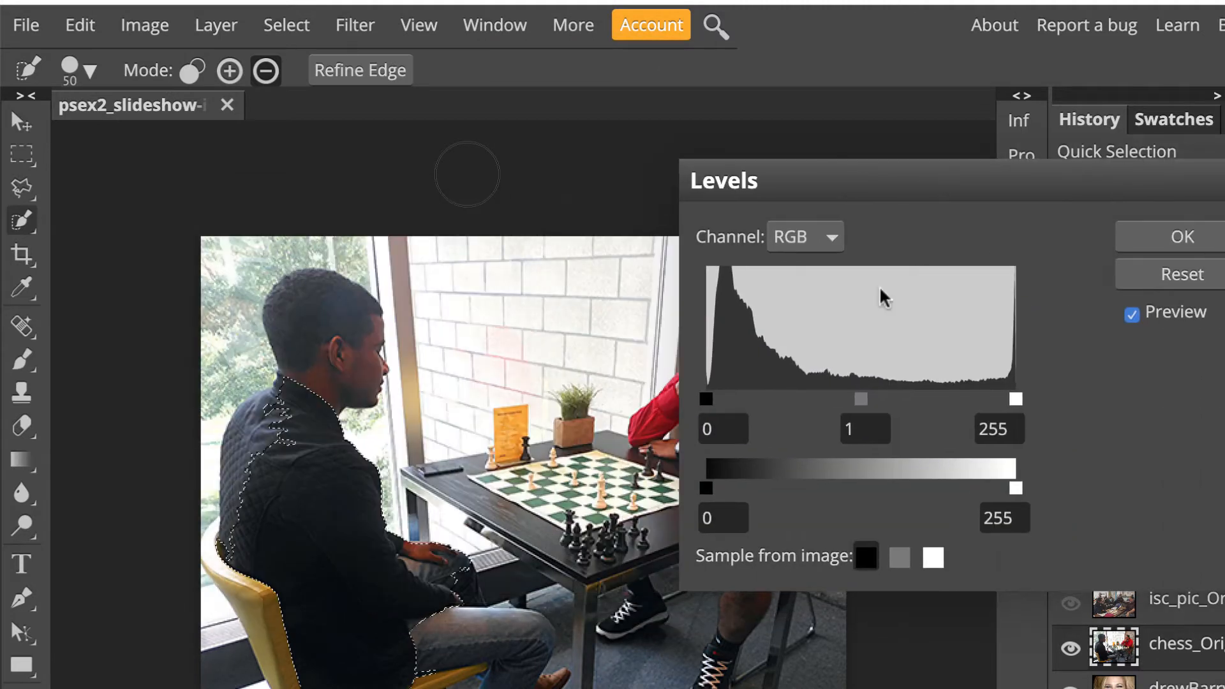
pyautogui.moveTo(714, 487); pyautogui.dragTo(726, 487)
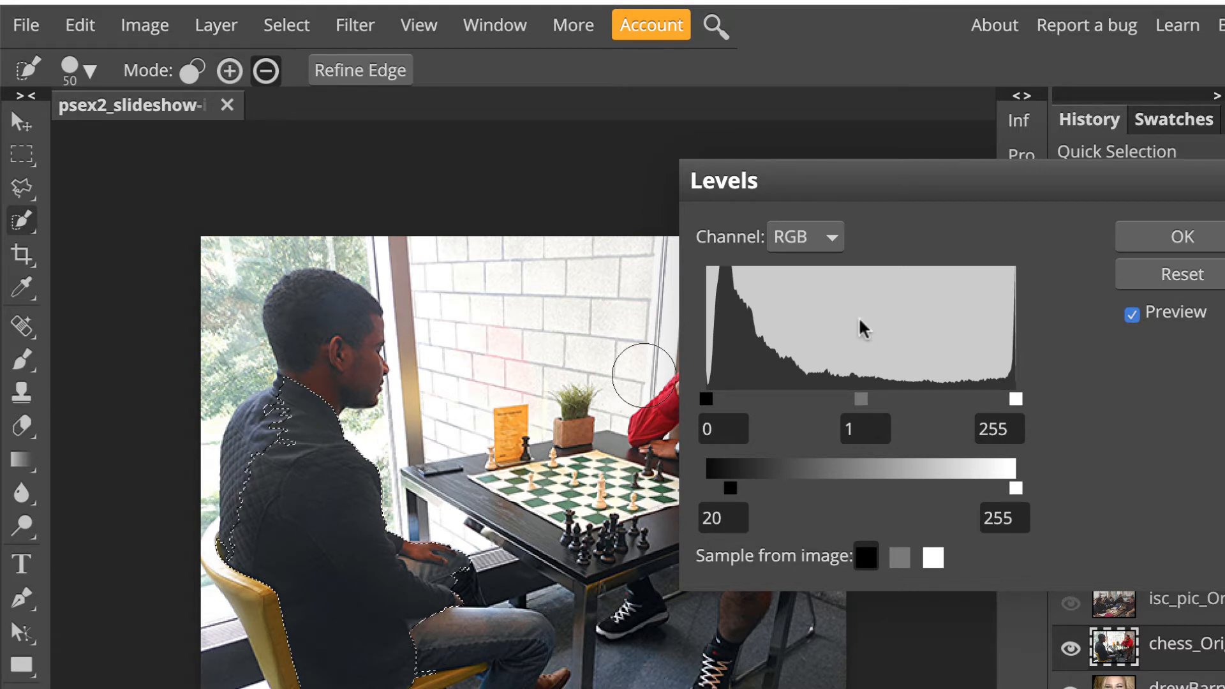
pyautogui.press('Return')
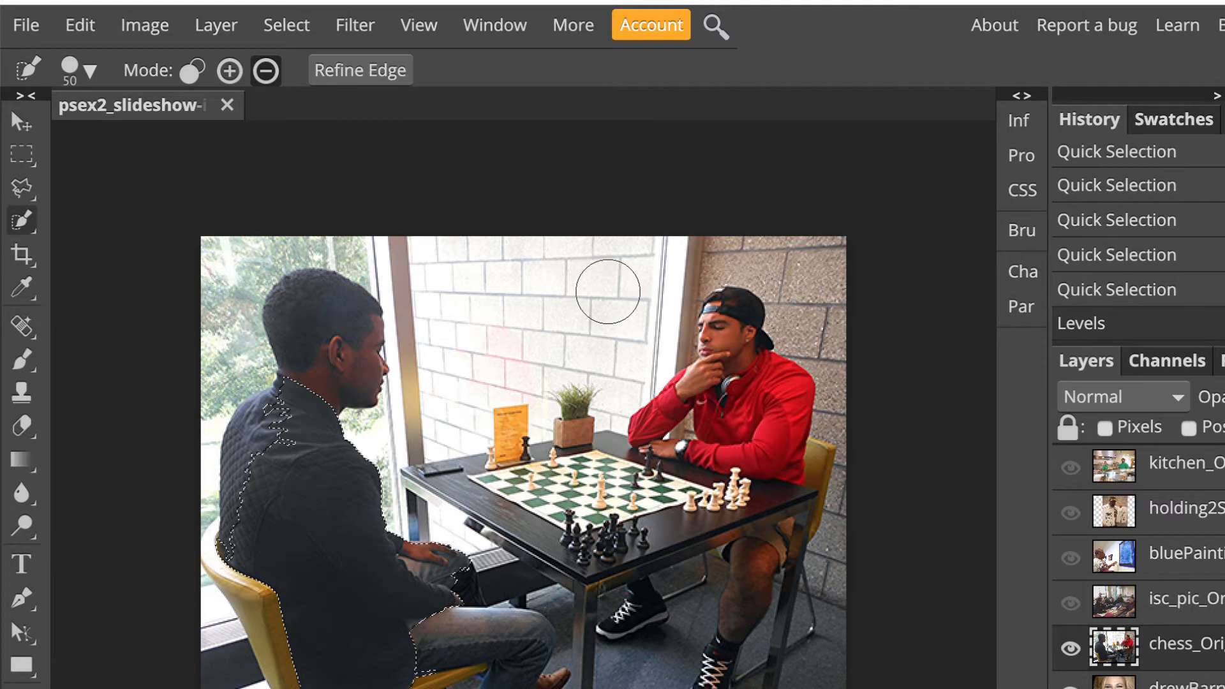
pyautogui.click(287, 25)
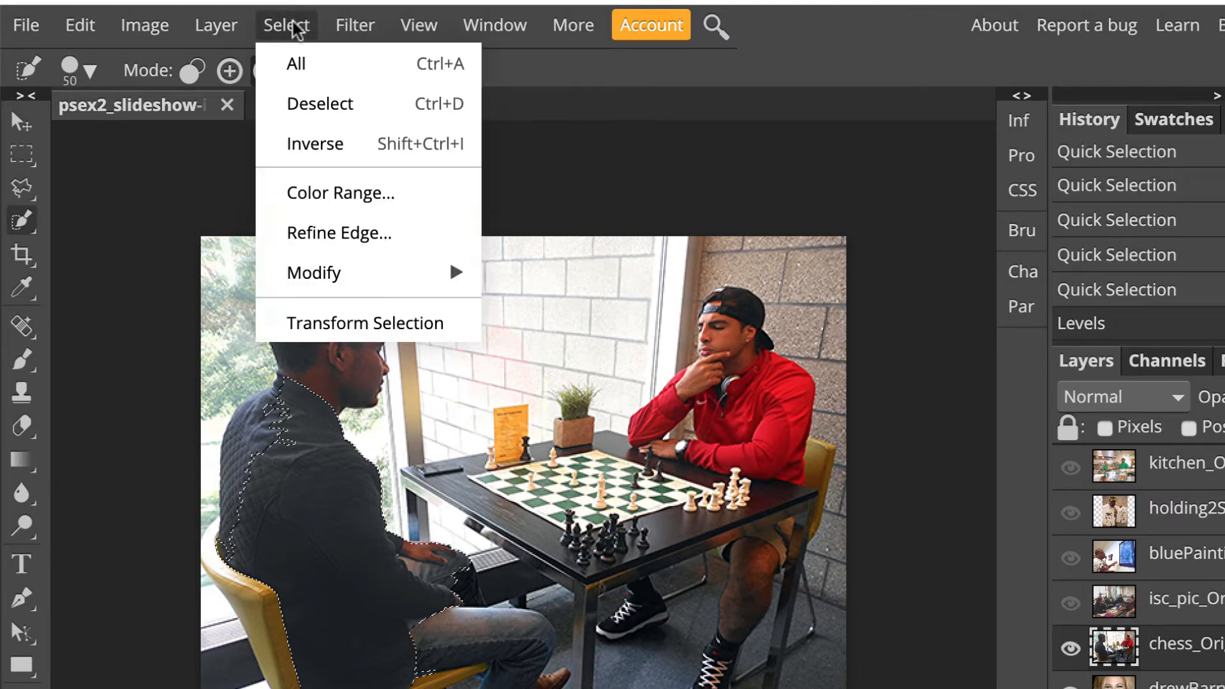
pyautogui.click(320, 110)
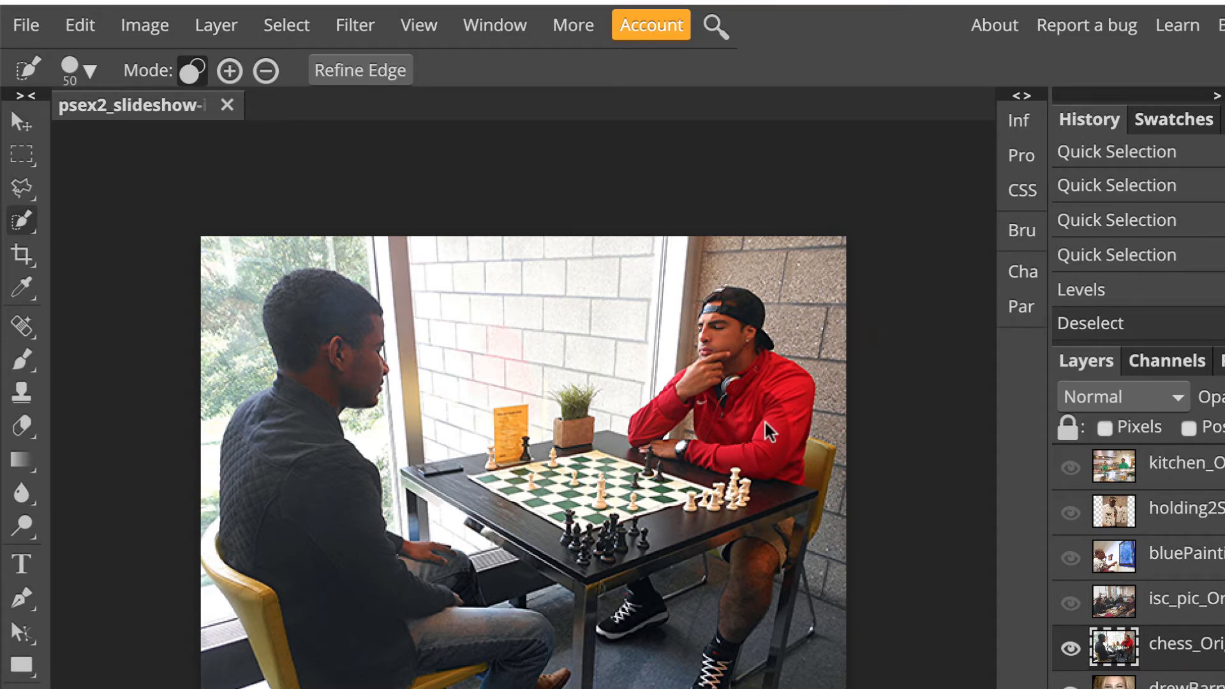
# Step: Select the red jacket of the man in the cap using the Quick Selection tool with a brush size of 15
pyautogui.hotkey('ctrl', '+')
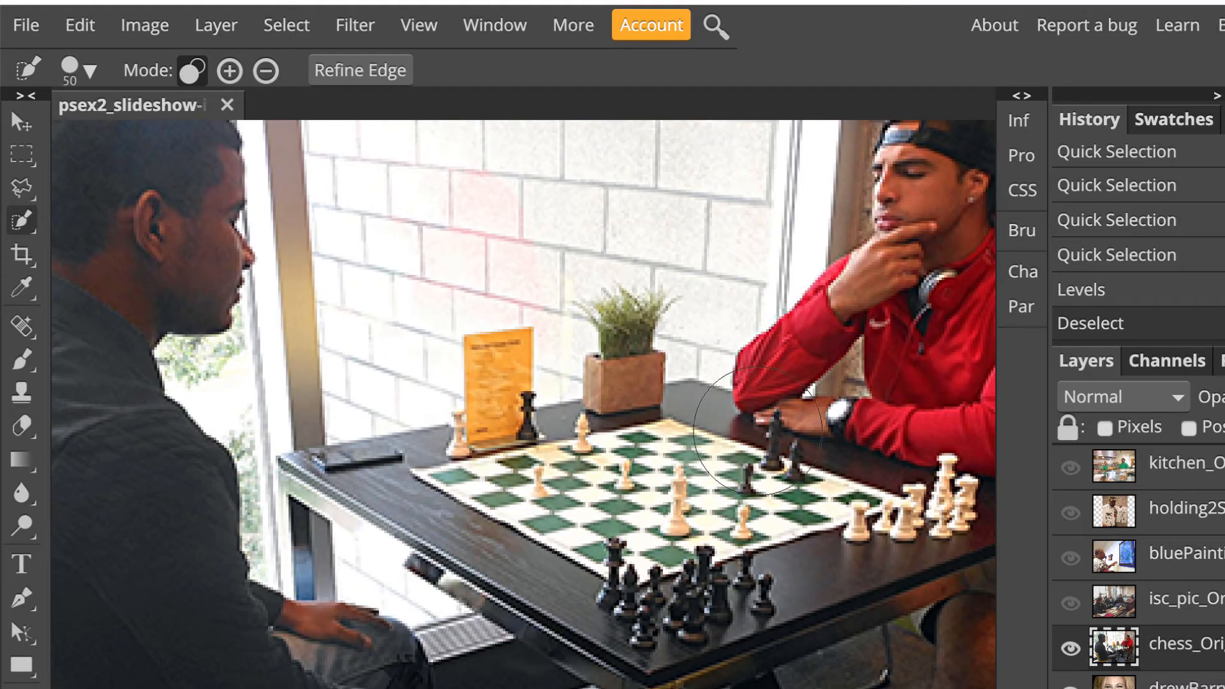
pyautogui.hscroll(5, 766, 424)
pyautogui.hscroll(2, 755, 426)
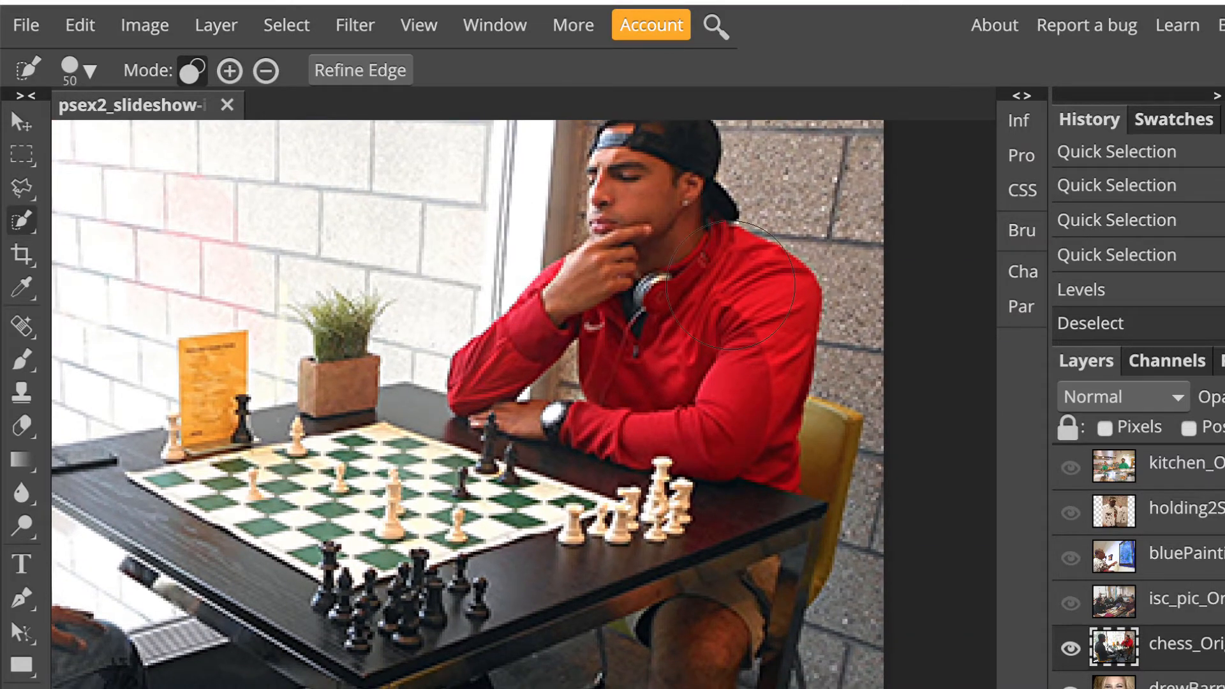
pyautogui.press('[')
pyautogui.press('[')
pyautogui.press('[')
pyautogui.press('[')
pyautogui.click(732, 301)
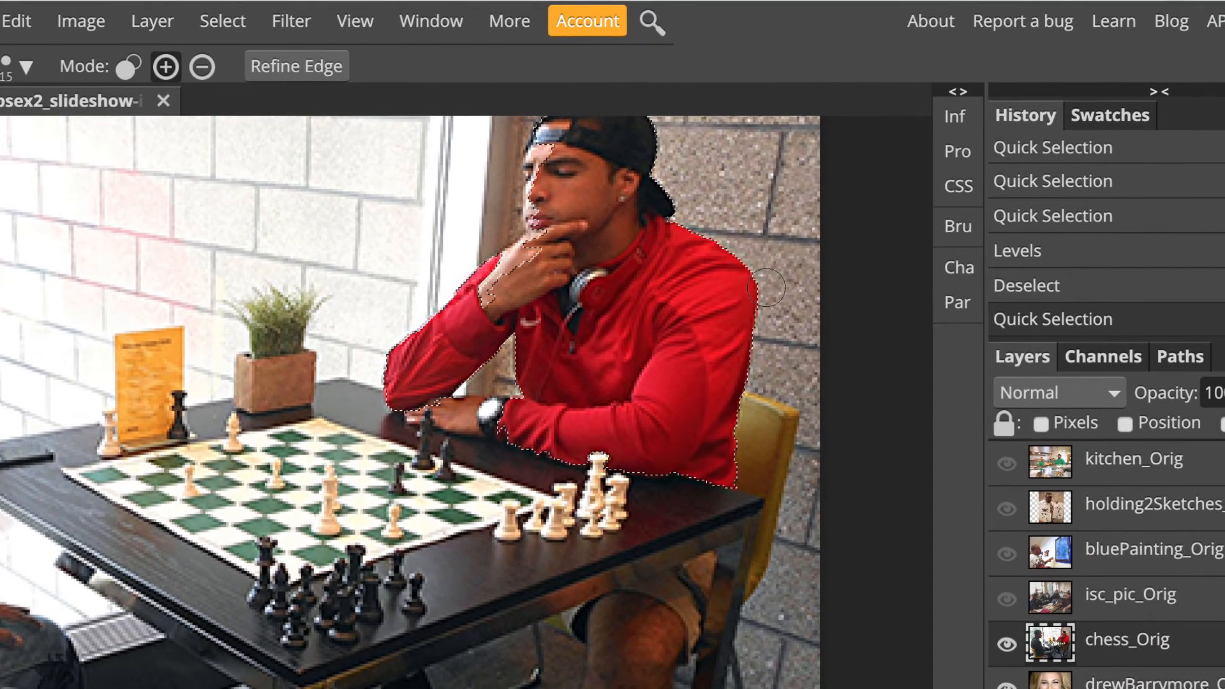
# Step: Subtract the man's cap and head from the selection, keeping the red jacket selected
pyautogui.scroll(2, 754, 324)
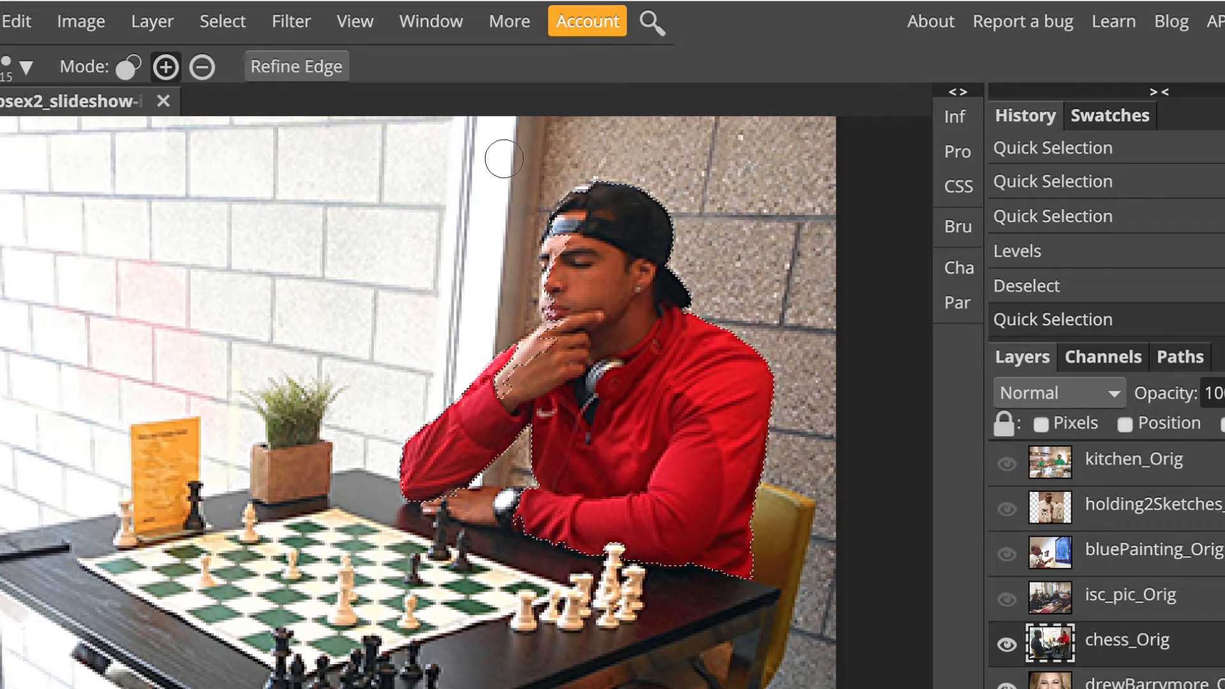
pyautogui.click(202, 66)
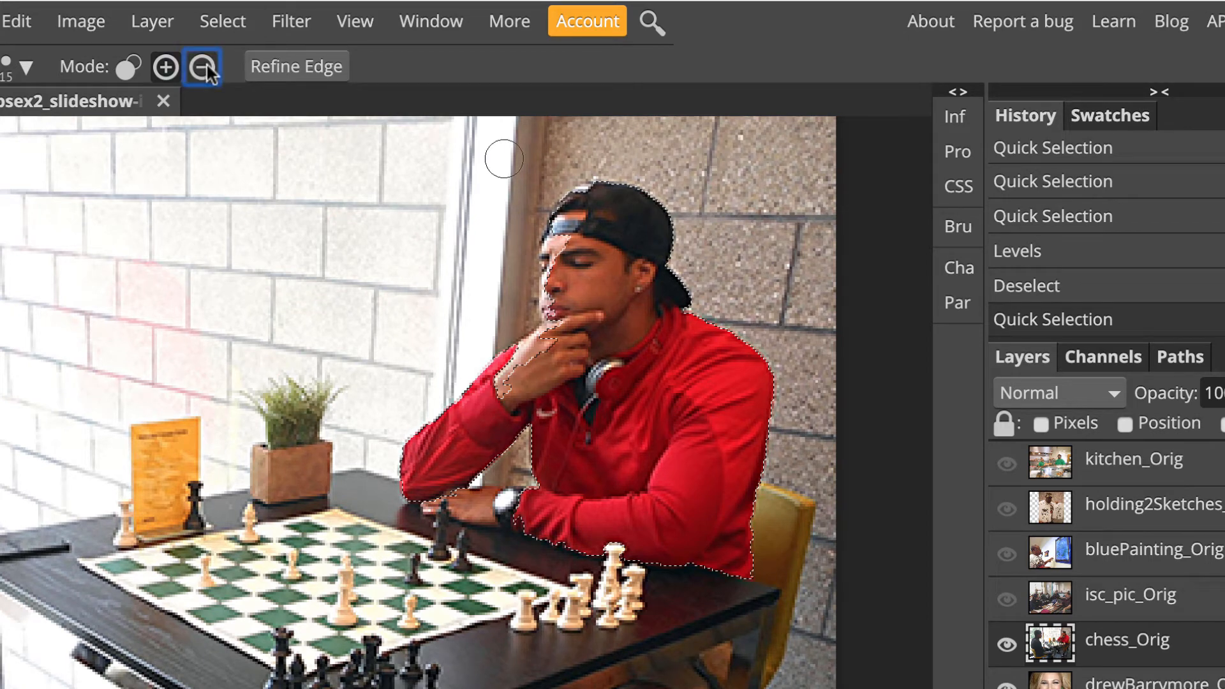
pyautogui.click(669, 203)
pyautogui.click(597, 192)
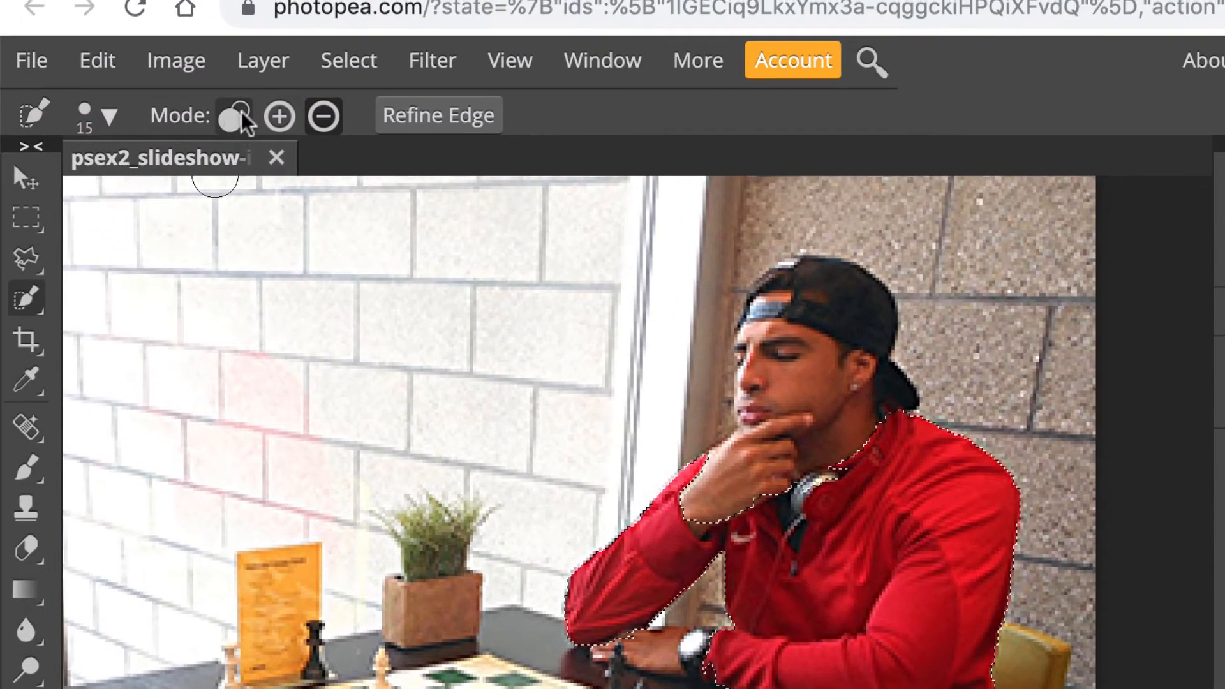
# Step: Tone down the red jacket with Hue/Saturation, setting Saturation to -18 and Lightness to 4, compare the preview, and deselect
pyautogui.click(194, 78)
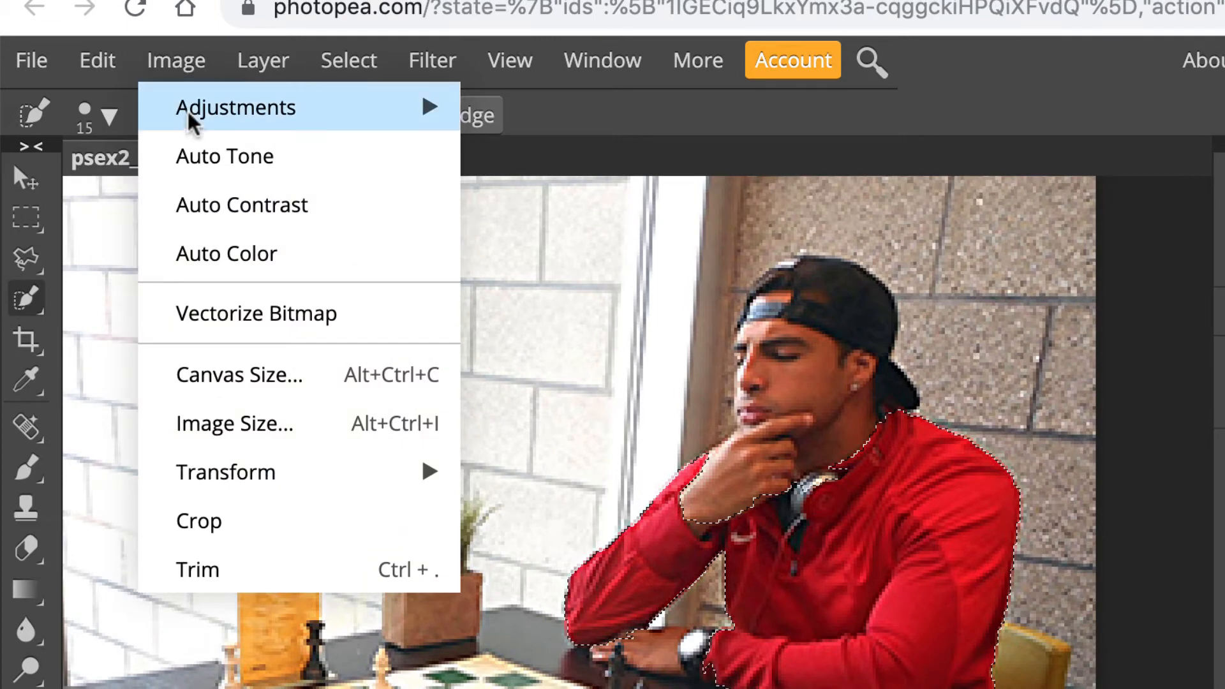
pyautogui.moveTo(189, 118)
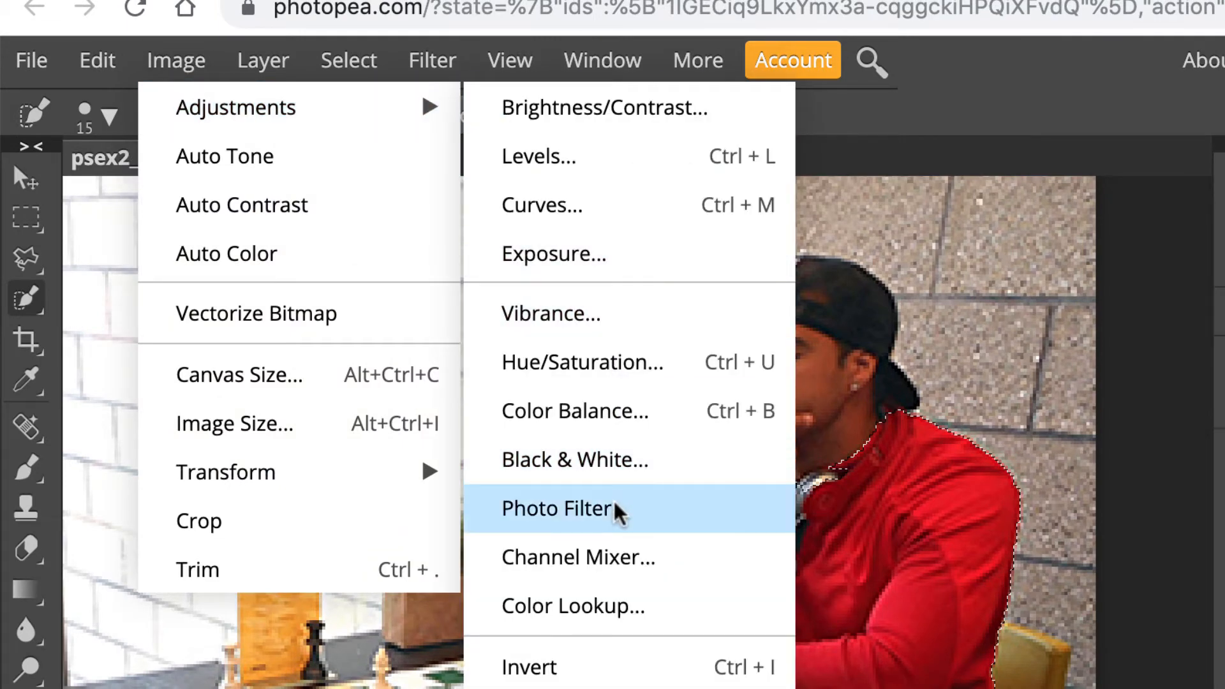
pyautogui.click(646, 374)
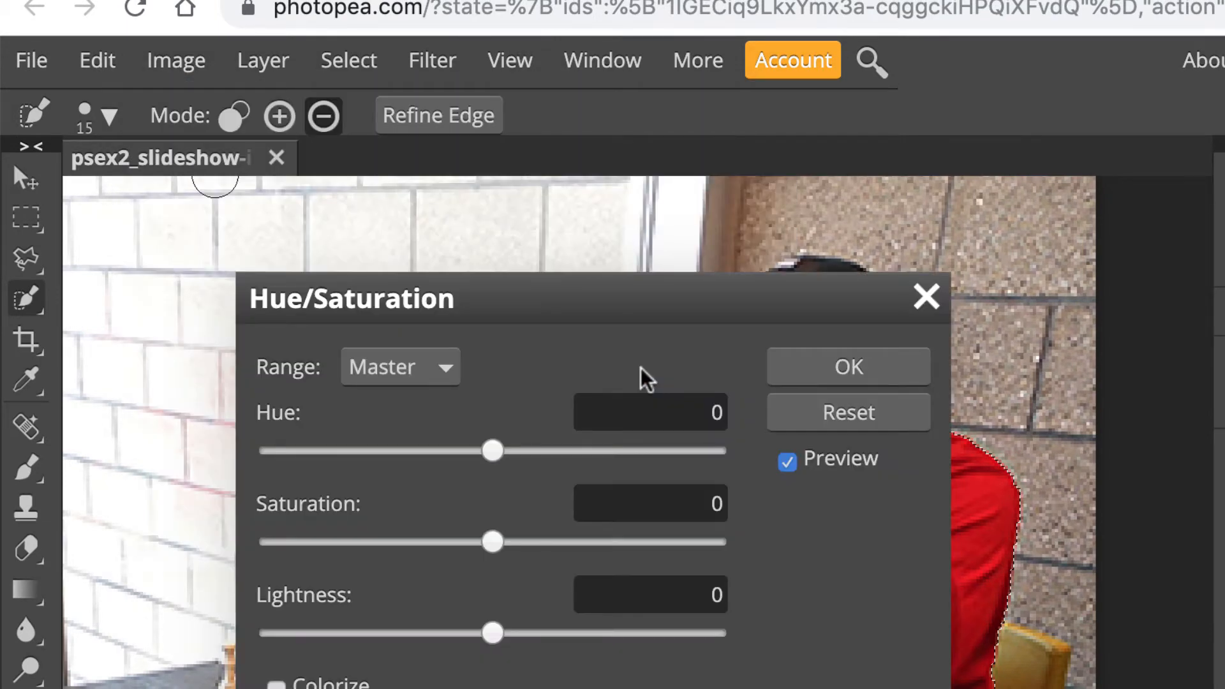
pyautogui.moveTo(583, 310); pyautogui.dragTo(1224, 252)
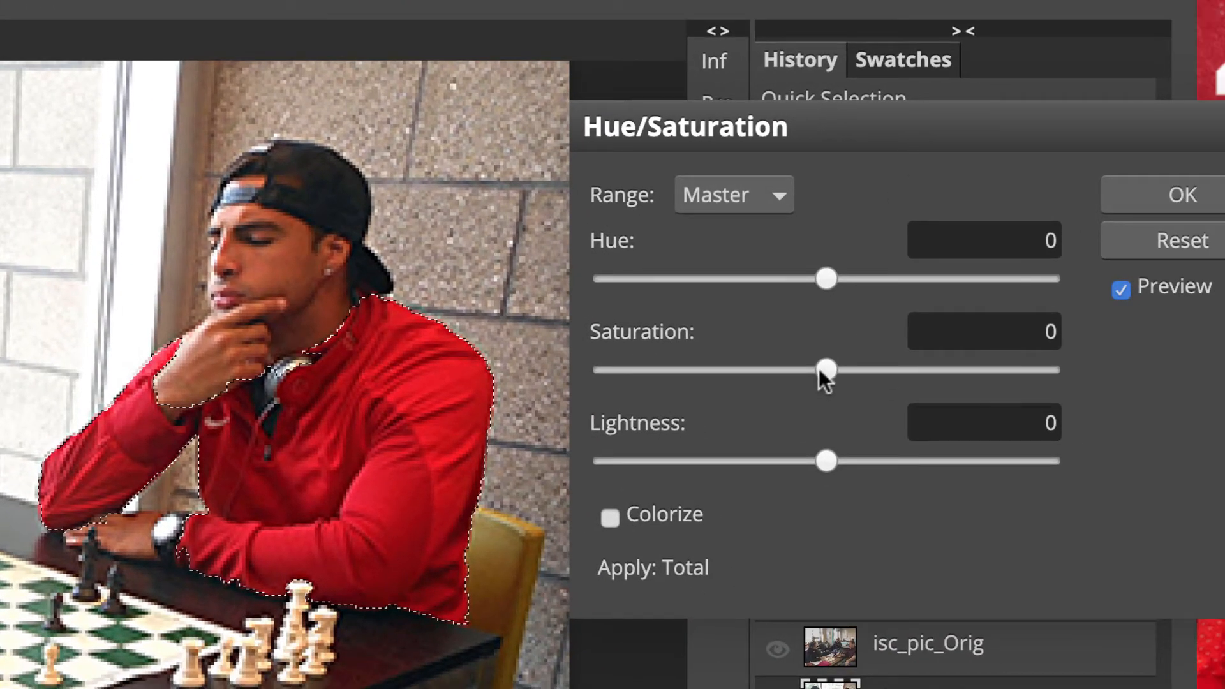
pyautogui.moveTo(819, 370); pyautogui.dragTo(796, 370)
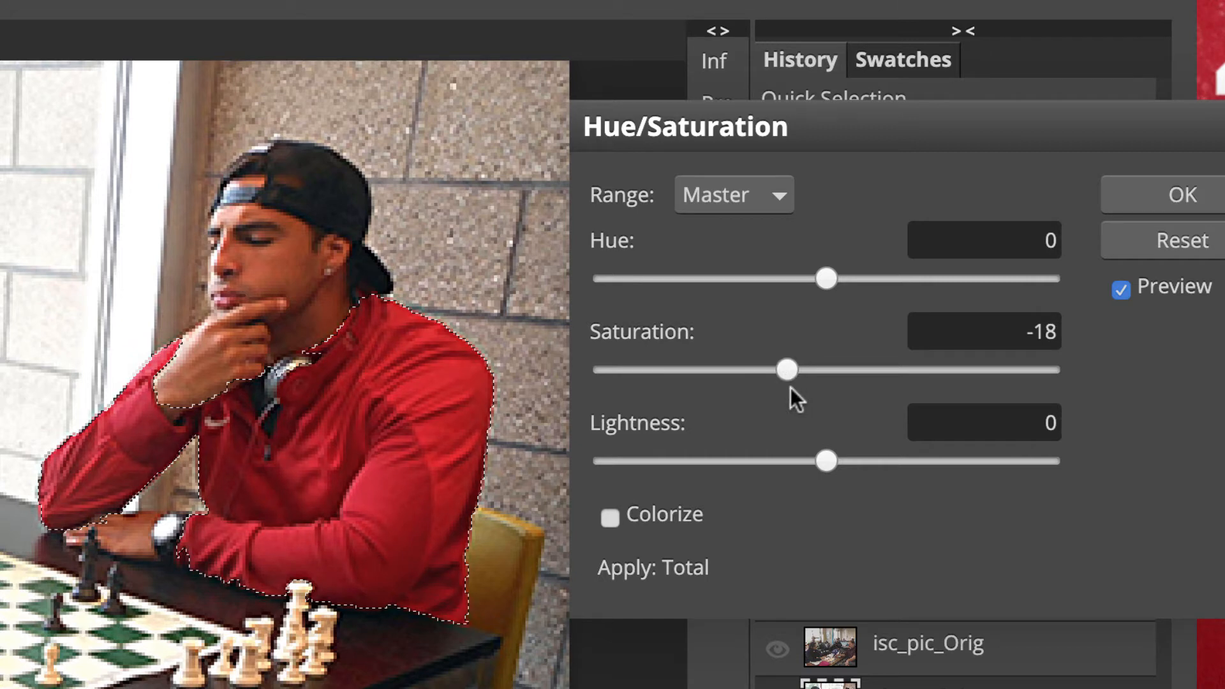
pyautogui.moveTo(827, 460); pyautogui.dragTo(836, 461)
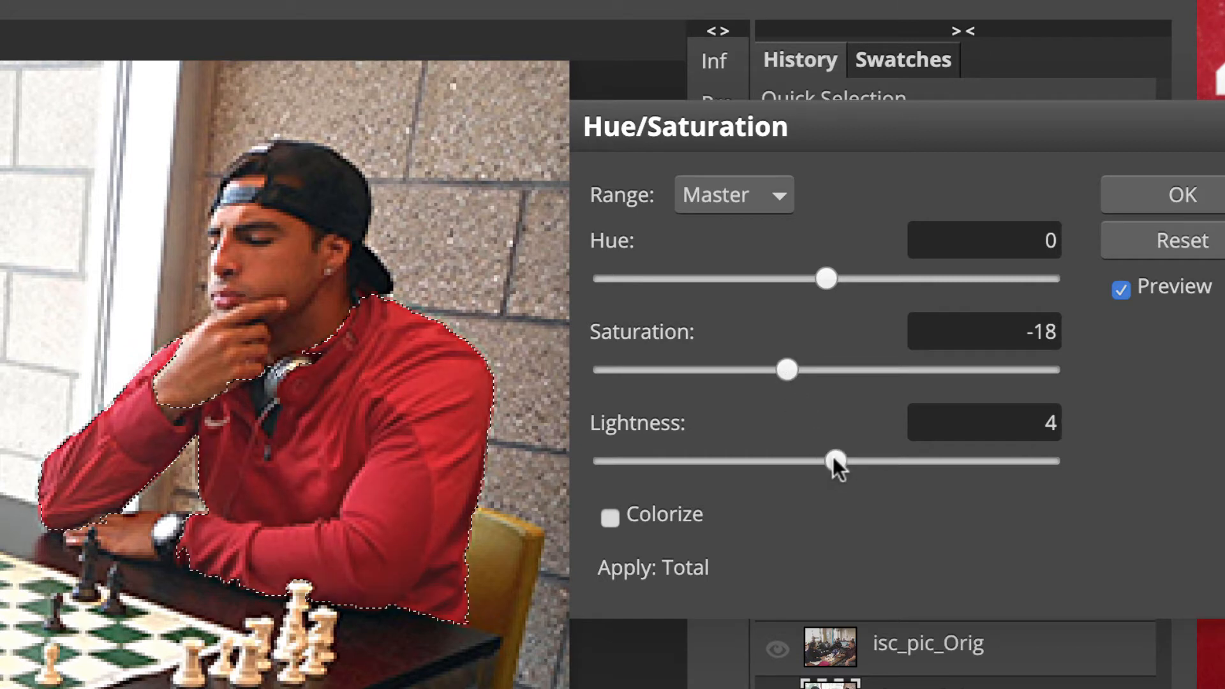
pyautogui.click(1116, 291)
pyautogui.click(1116, 290)
pyautogui.click(1155, 191)
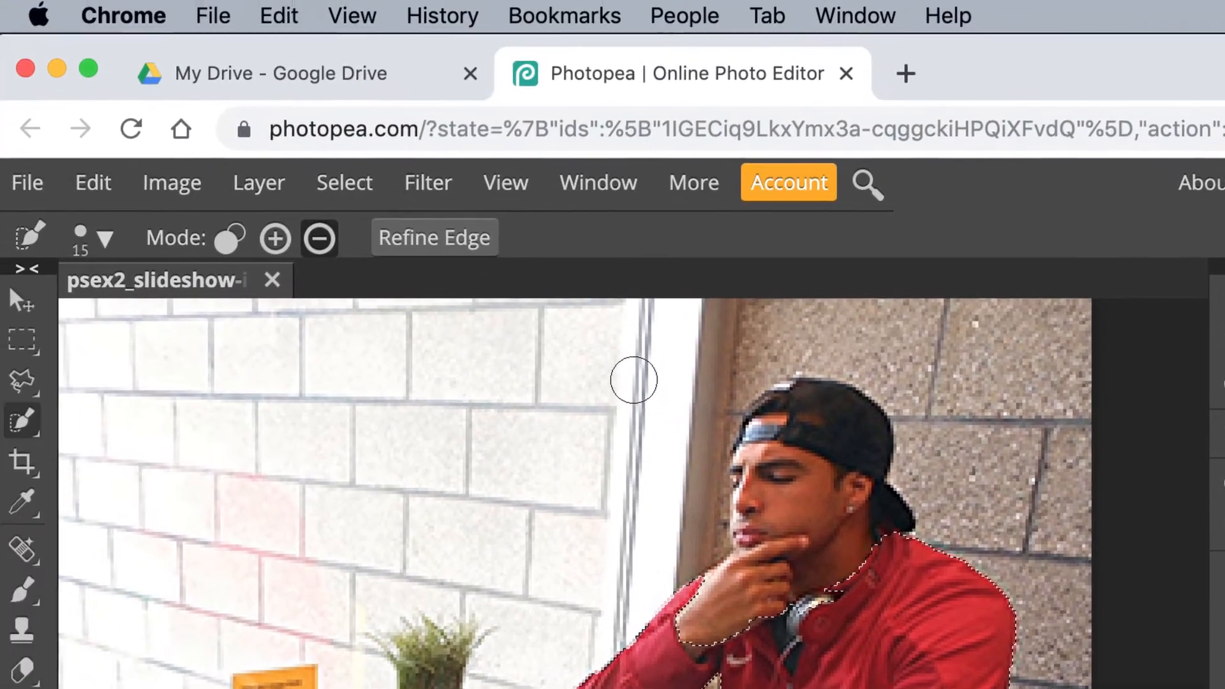
pyautogui.hotkey('ctrl', 'd')
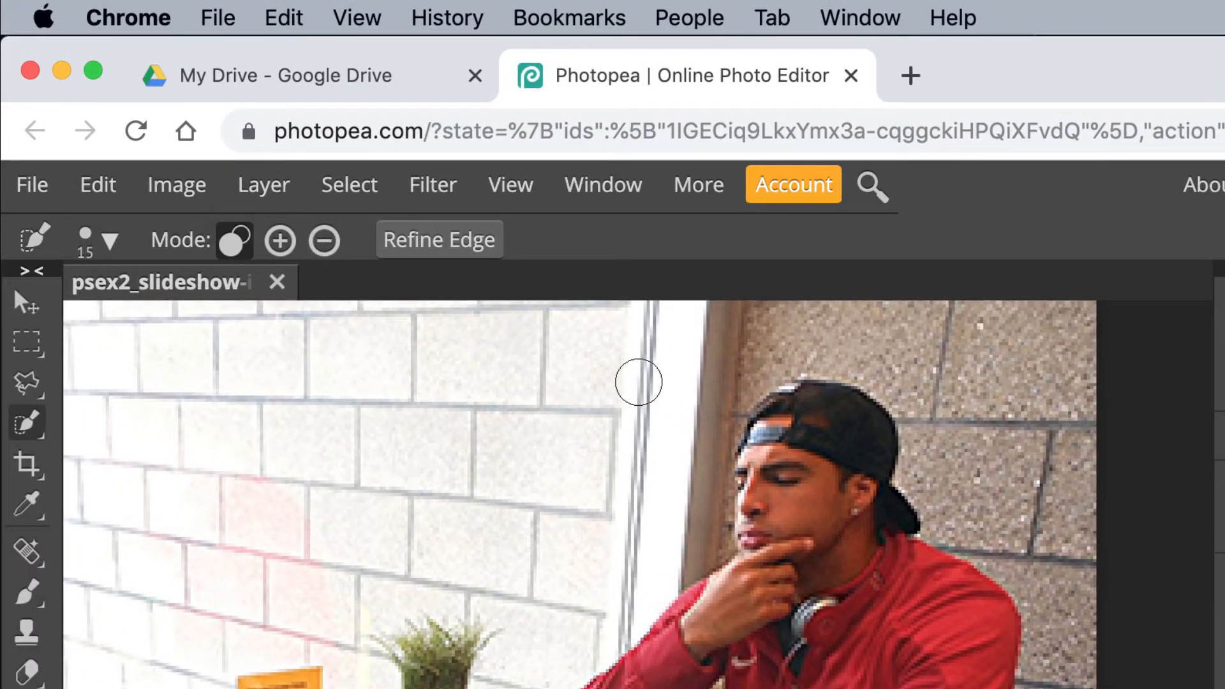
# Step: Adjust the whole chess photo's Levels with input black 8, midtone 1.17, input white 233 and output white 246
pyautogui.hotkey('ctrl', '0')
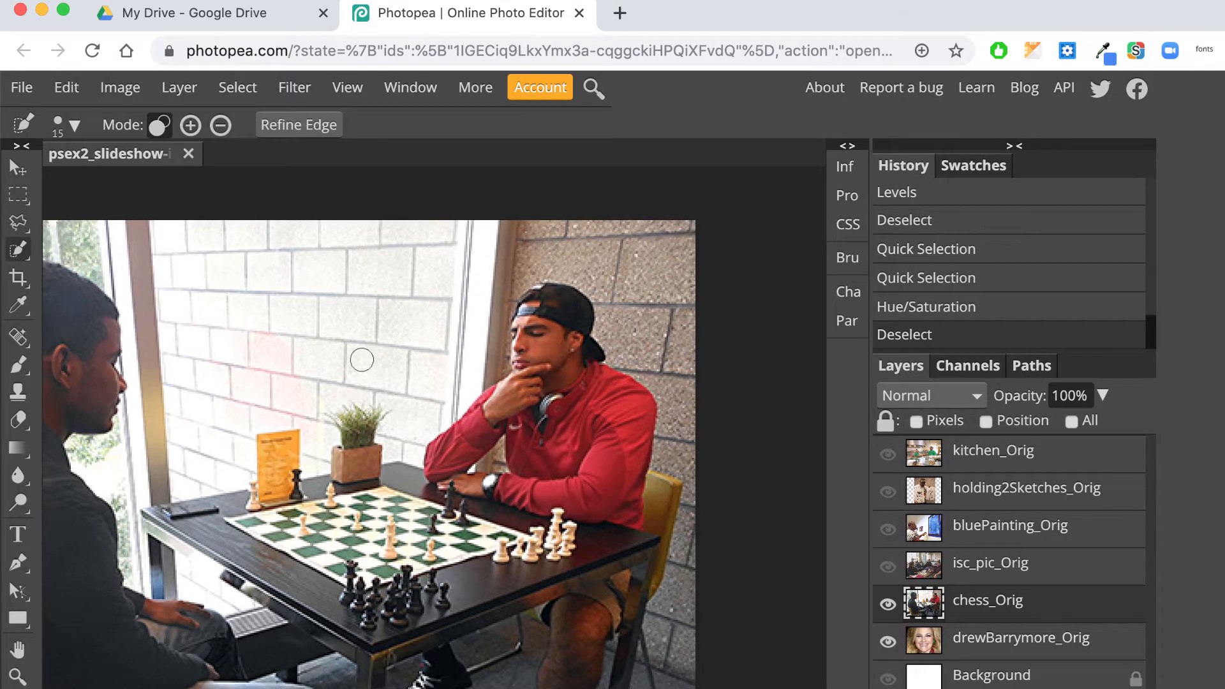
pyautogui.hscroll(-5, 362, 360)
pyautogui.scroll(-3, 362, 359)
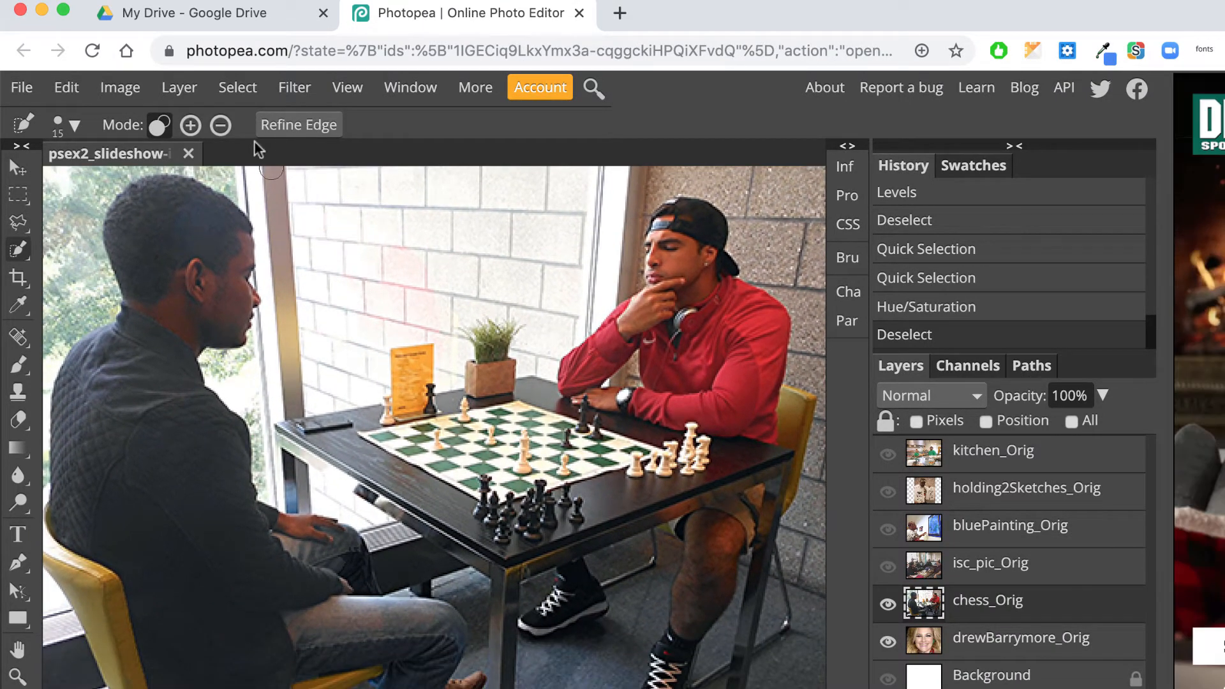
pyautogui.click(120, 87)
pyautogui.moveTo(131, 120)
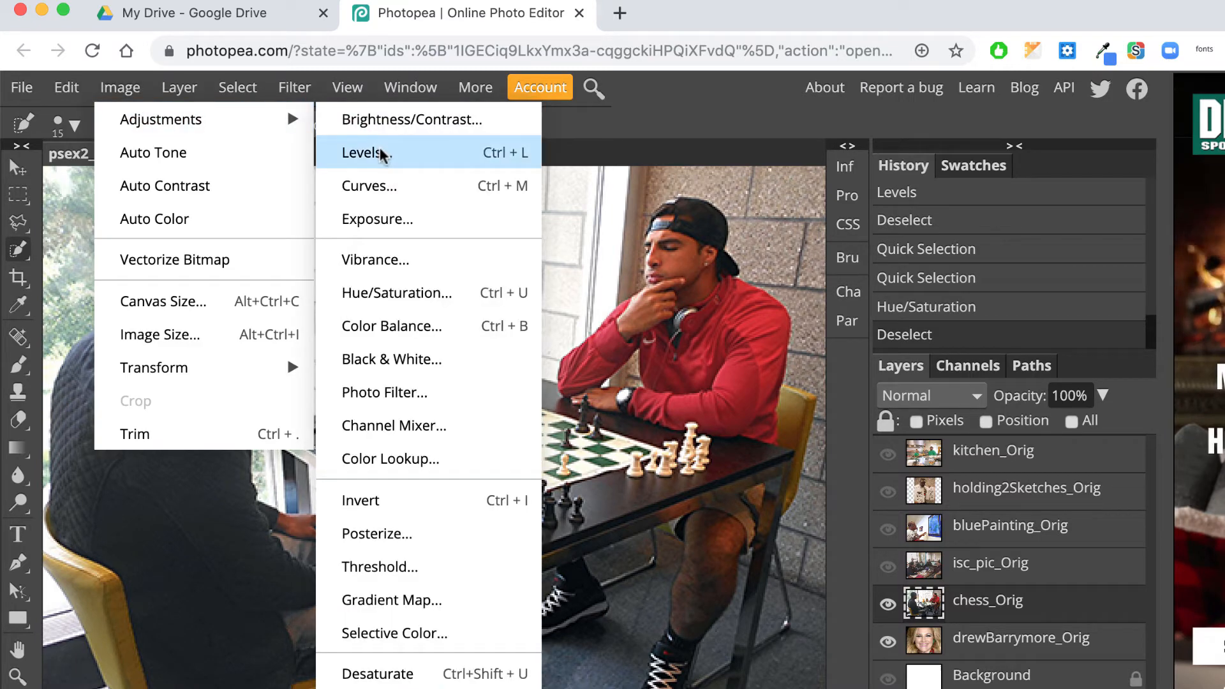
pyautogui.click(380, 151)
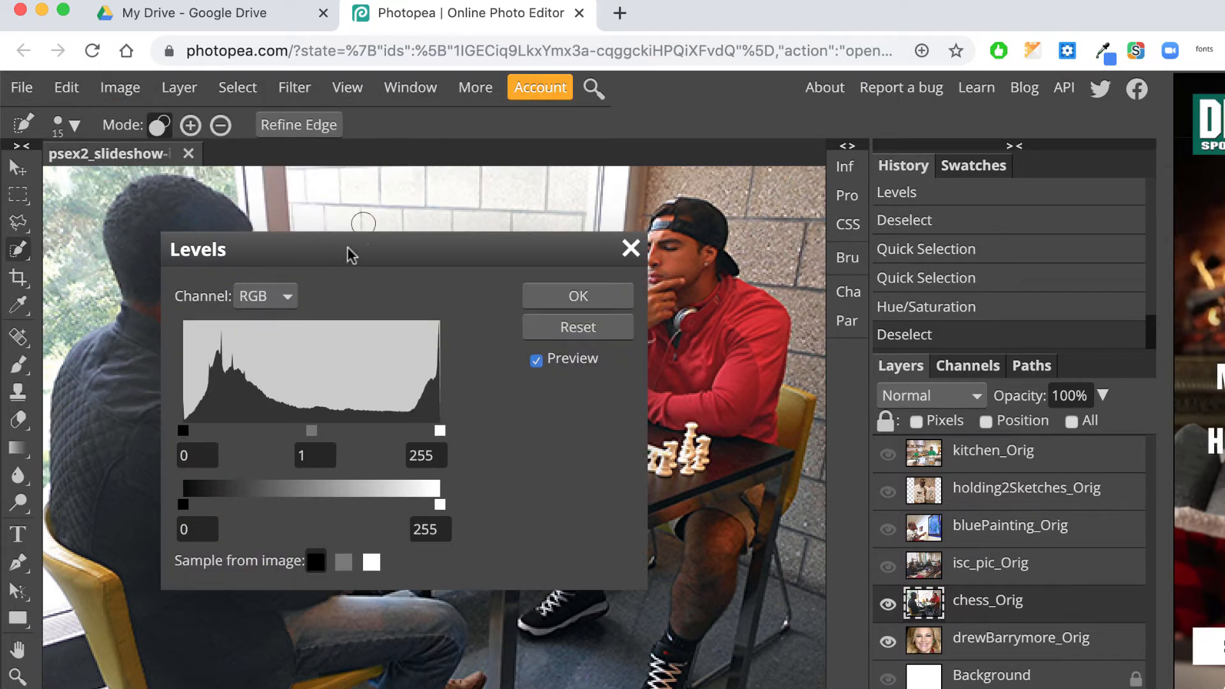
pyautogui.moveTo(348, 246); pyautogui.dragTo(935, 227)
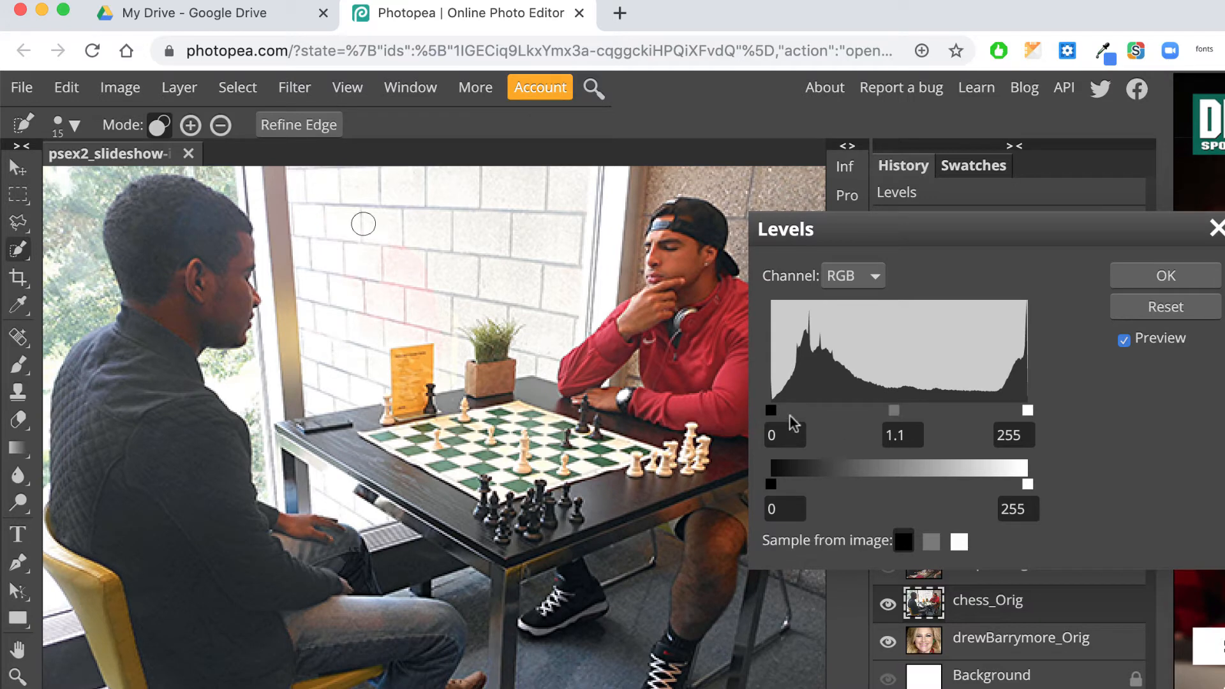
pyautogui.moveTo(774, 407); pyautogui.dragTo(774, 407)
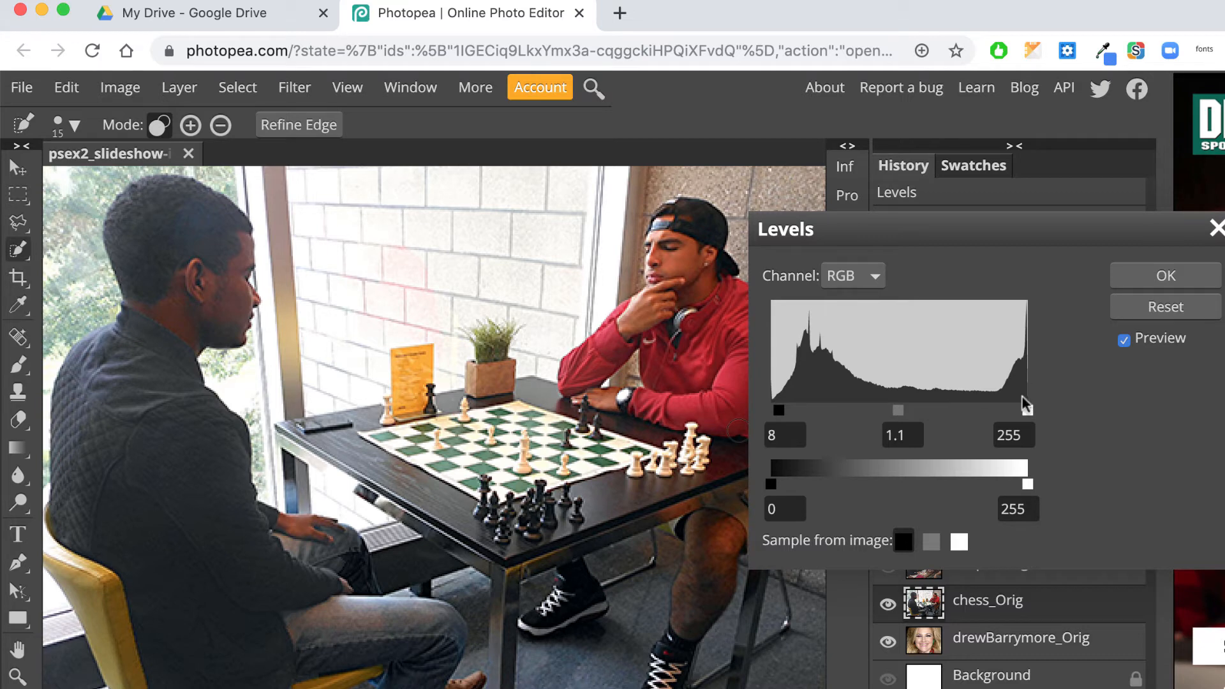
pyautogui.moveTo(1027, 411); pyautogui.dragTo(1008, 416)
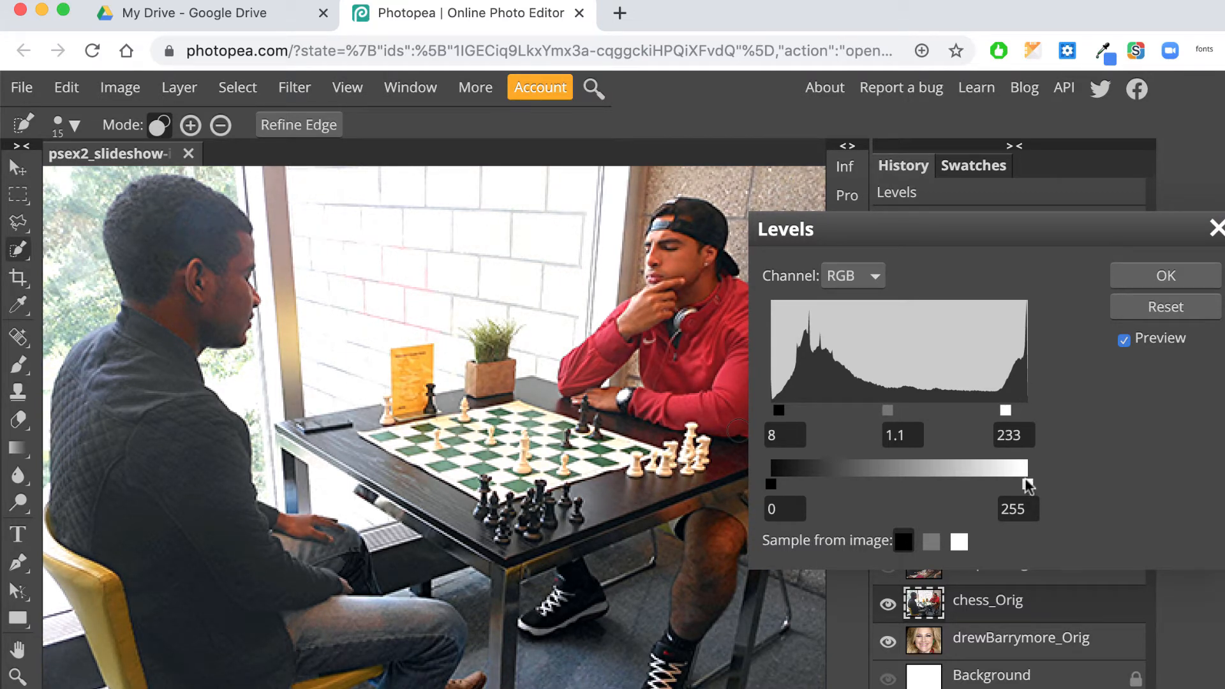
pyautogui.moveTo(1028, 486); pyautogui.dragTo(1020, 488)
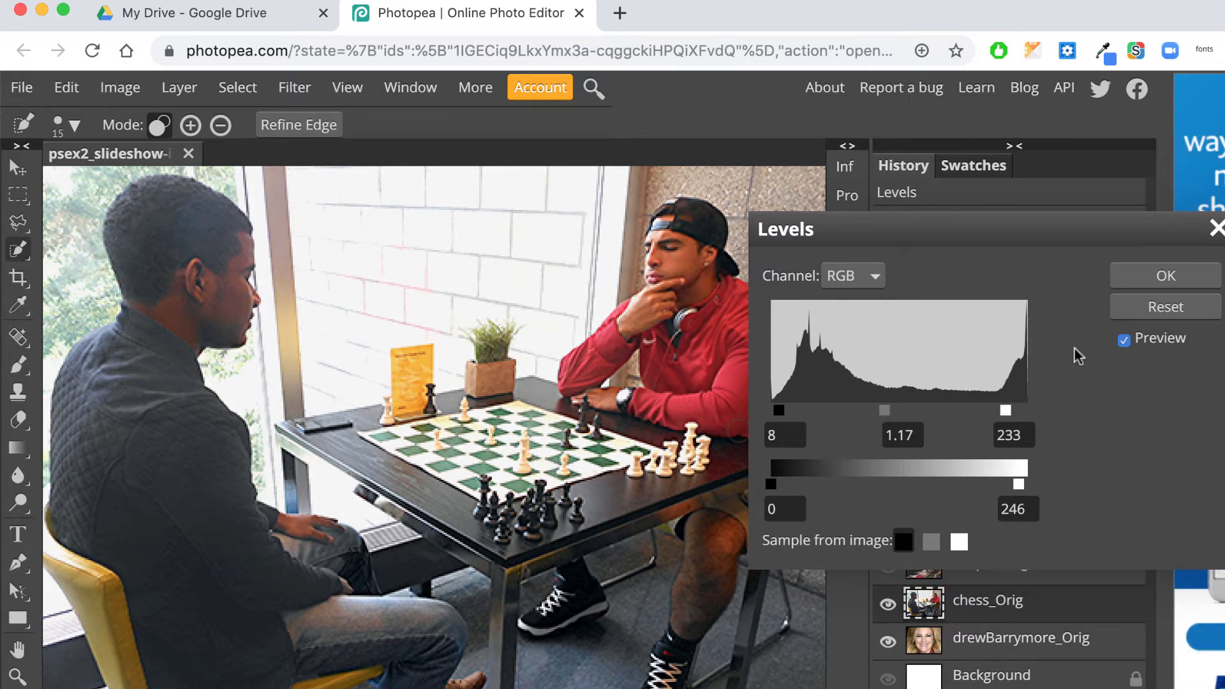
# Step: Compare the chess photo with and without the Levels adjustment, checking the wall, faces and jackets
pyautogui.click(1124, 339)
pyautogui.click(1124, 340)
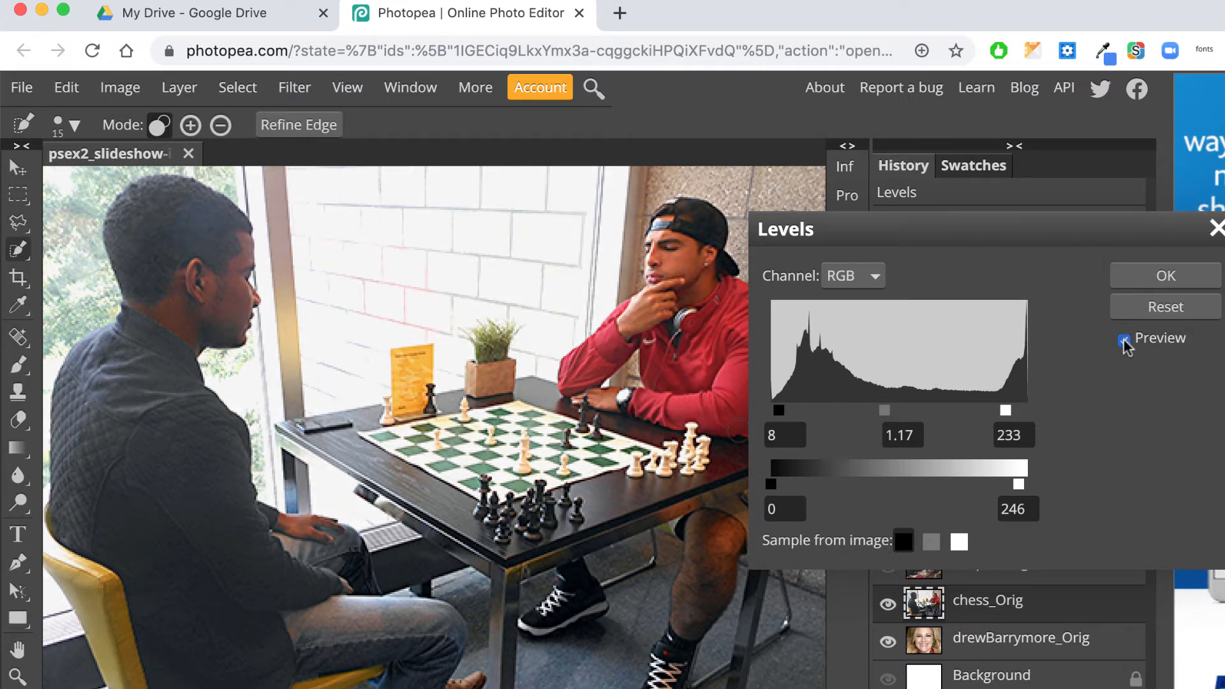
pyautogui.click(1124, 339)
pyautogui.click(1124, 339)
pyautogui.click(1124, 339)
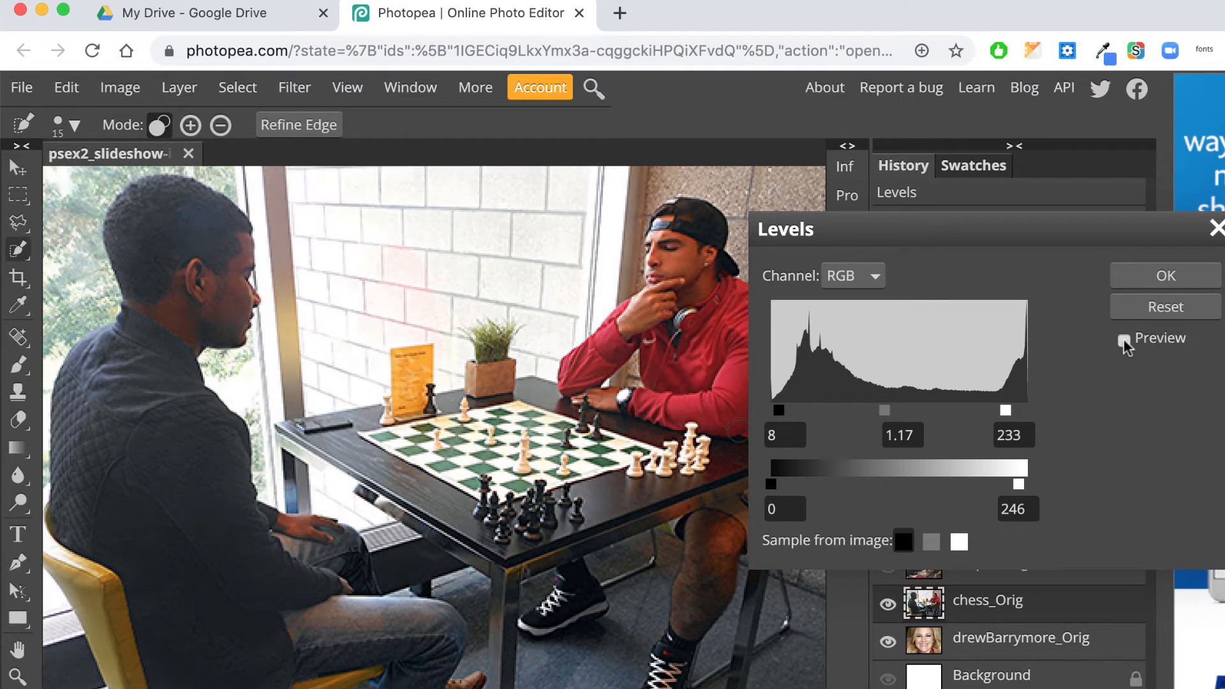
pyautogui.click(1124, 340)
pyautogui.click(1124, 340)
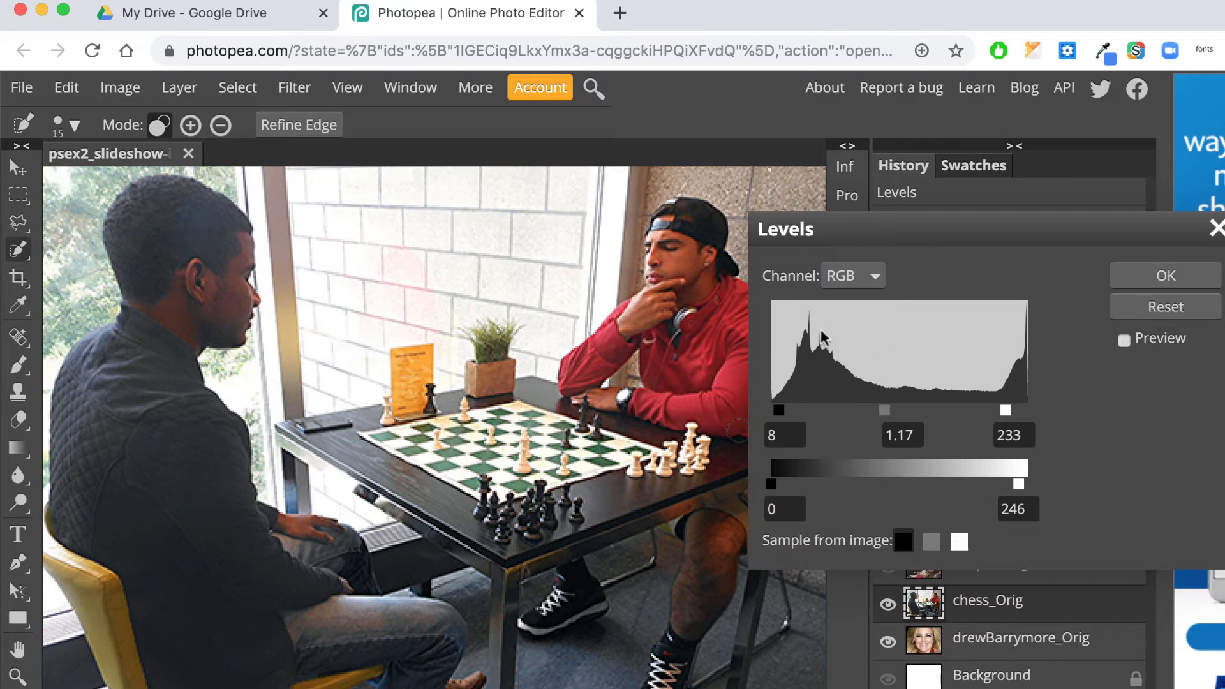
pyautogui.click(1123, 341)
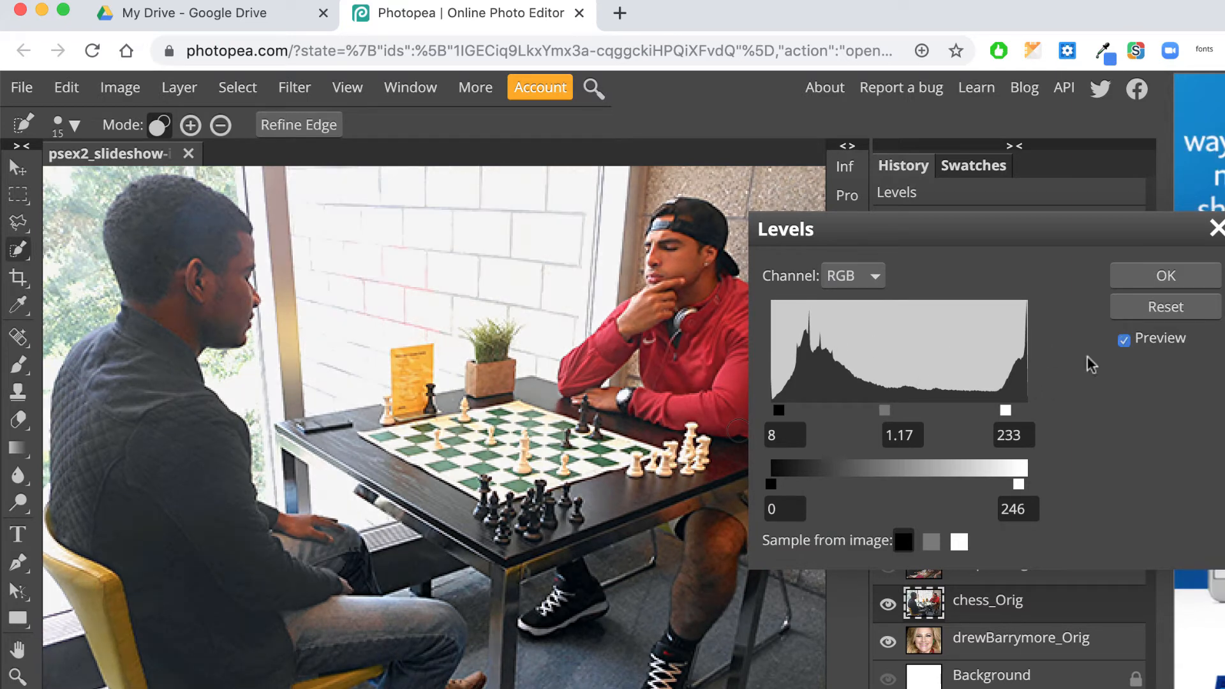
# Step: Set the input white level to 250, compare the preview again, and apply the Levels adjustment to the chess photo
pyautogui.moveTo(1009, 416); pyautogui.dragTo(1024, 416)
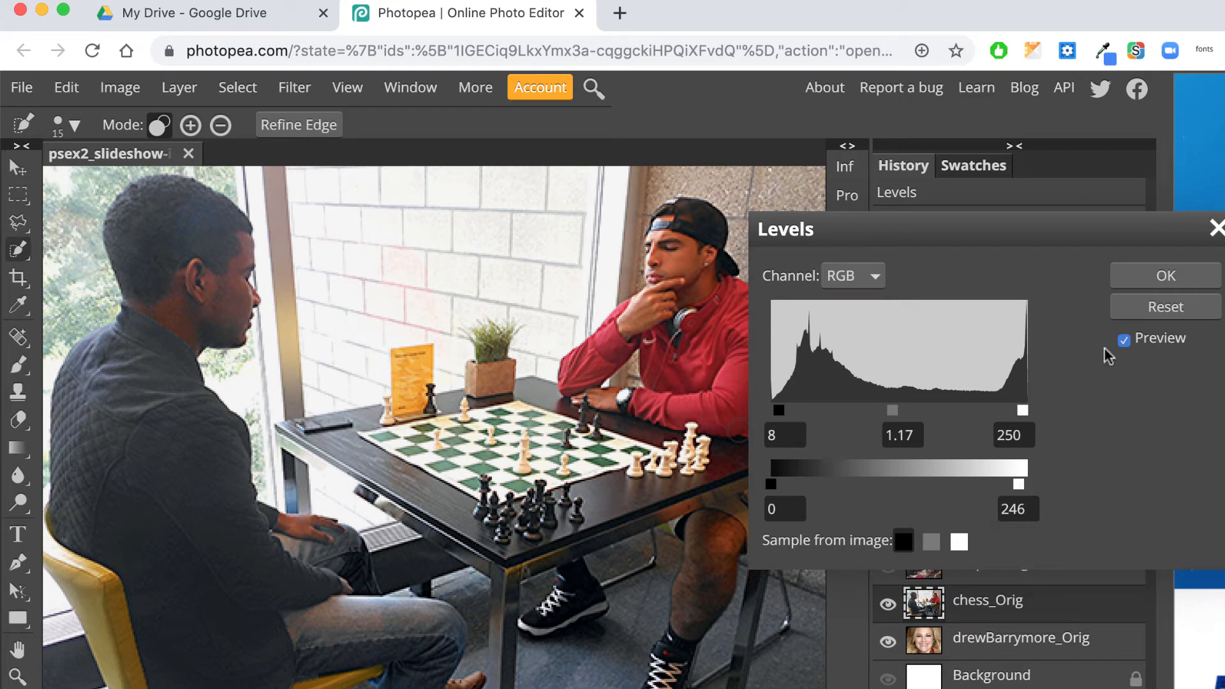
pyautogui.click(1124, 340)
pyautogui.click(1124, 341)
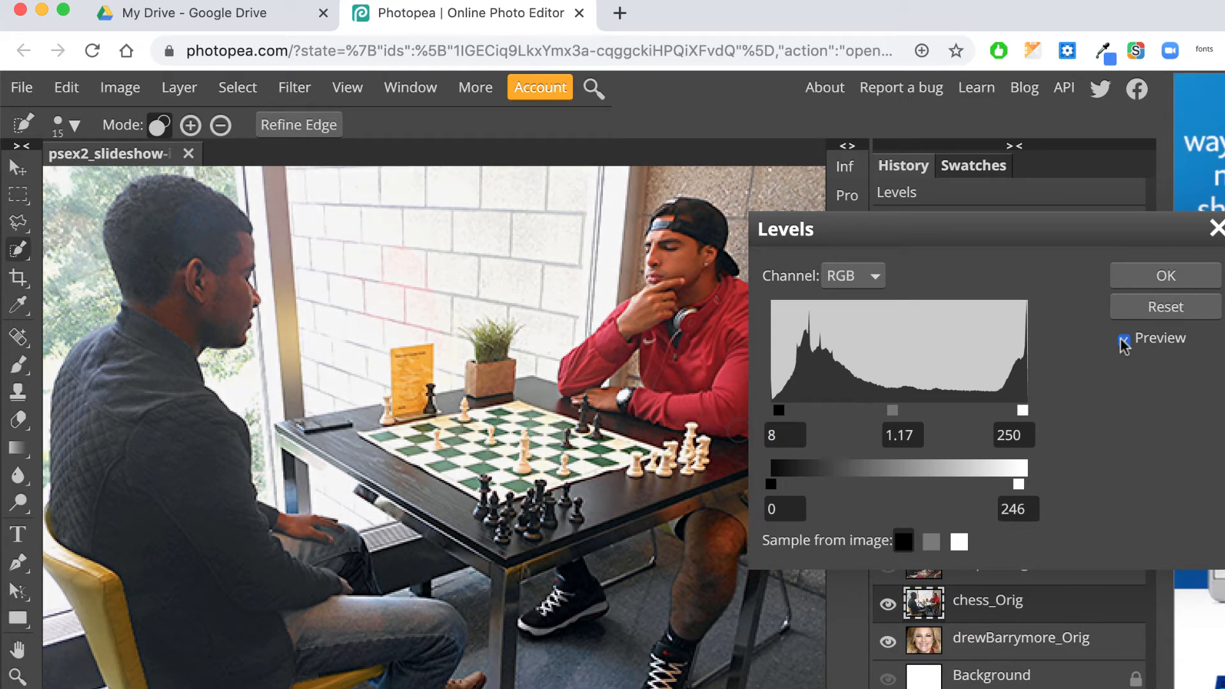
pyautogui.click(1124, 341)
pyautogui.click(1123, 341)
pyautogui.moveTo(887, 228)
pyautogui.mouseDown()
pyautogui.moveTo(961, 182)
pyautogui.moveTo(944, 191)
pyautogui.mouseUp()
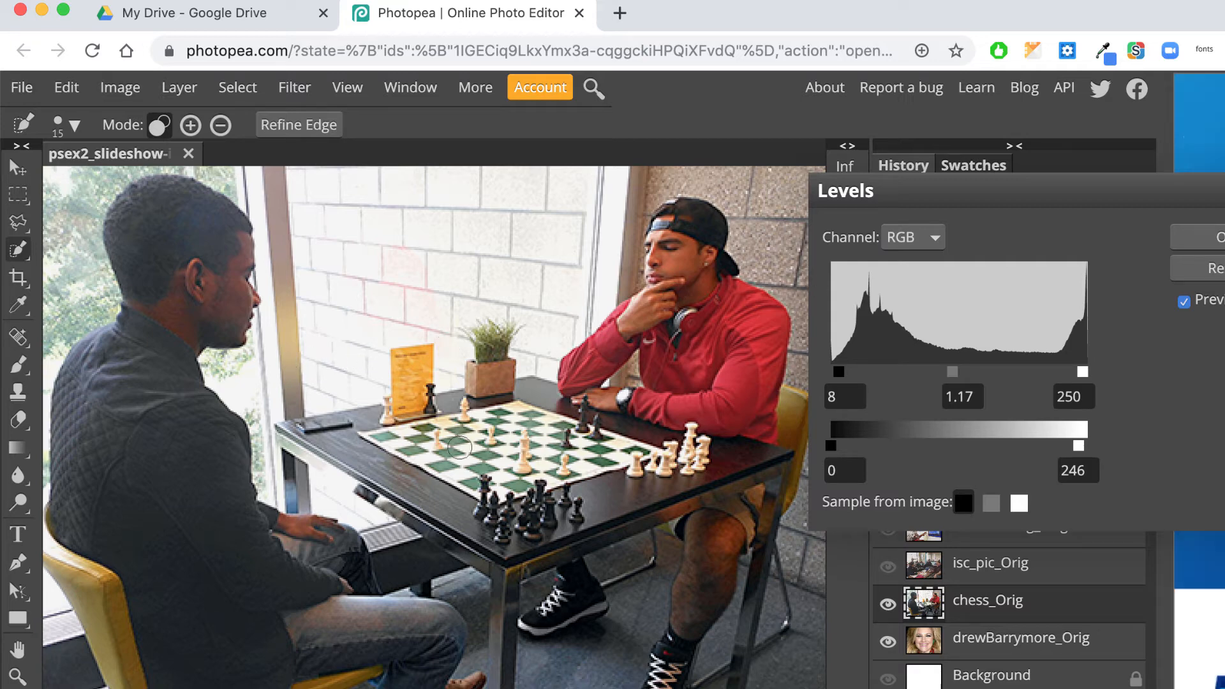
pyautogui.moveTo(1110, 185); pyautogui.dragTo(1065, 246)
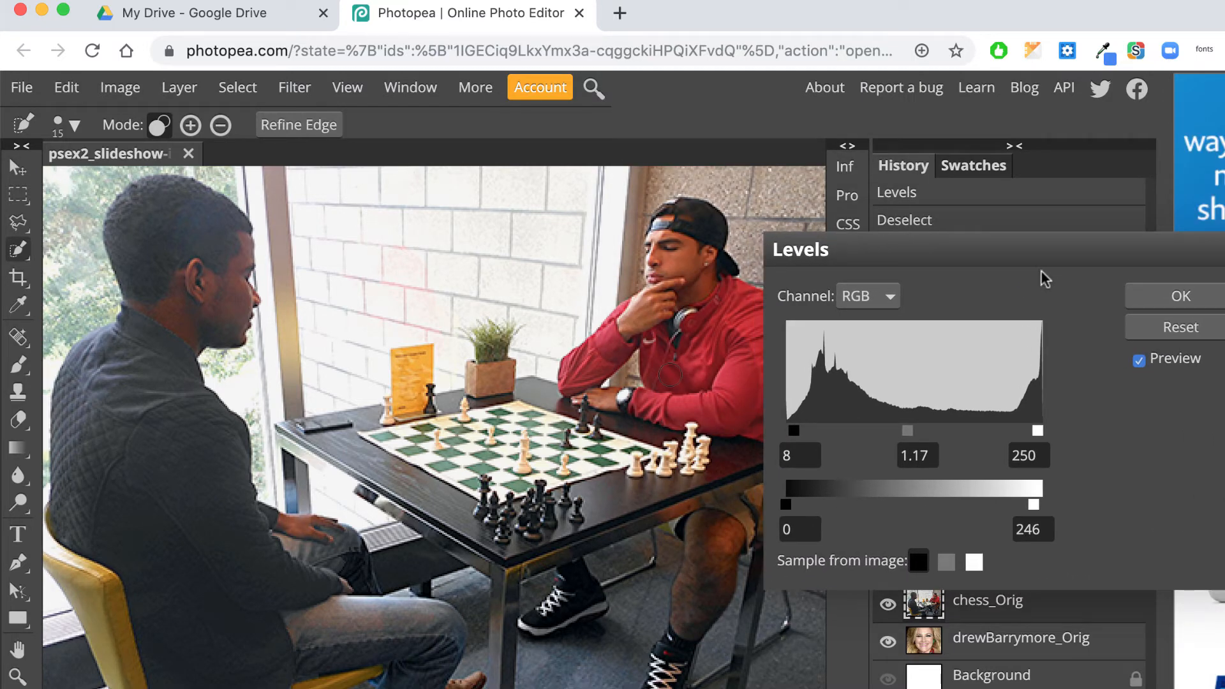
pyautogui.click(1171, 297)
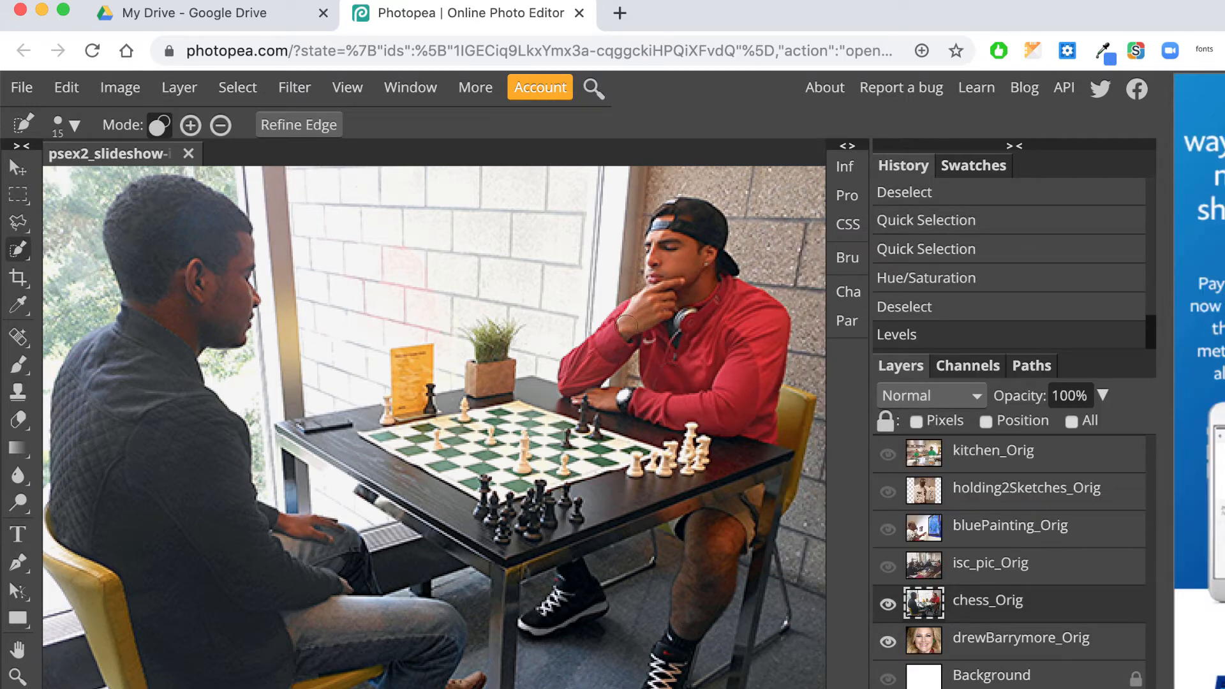
# Step: View the whole chess photo in its states before the red jacket edits, and return to the final Levels state
pyautogui.hotkey('ctrl', '-')
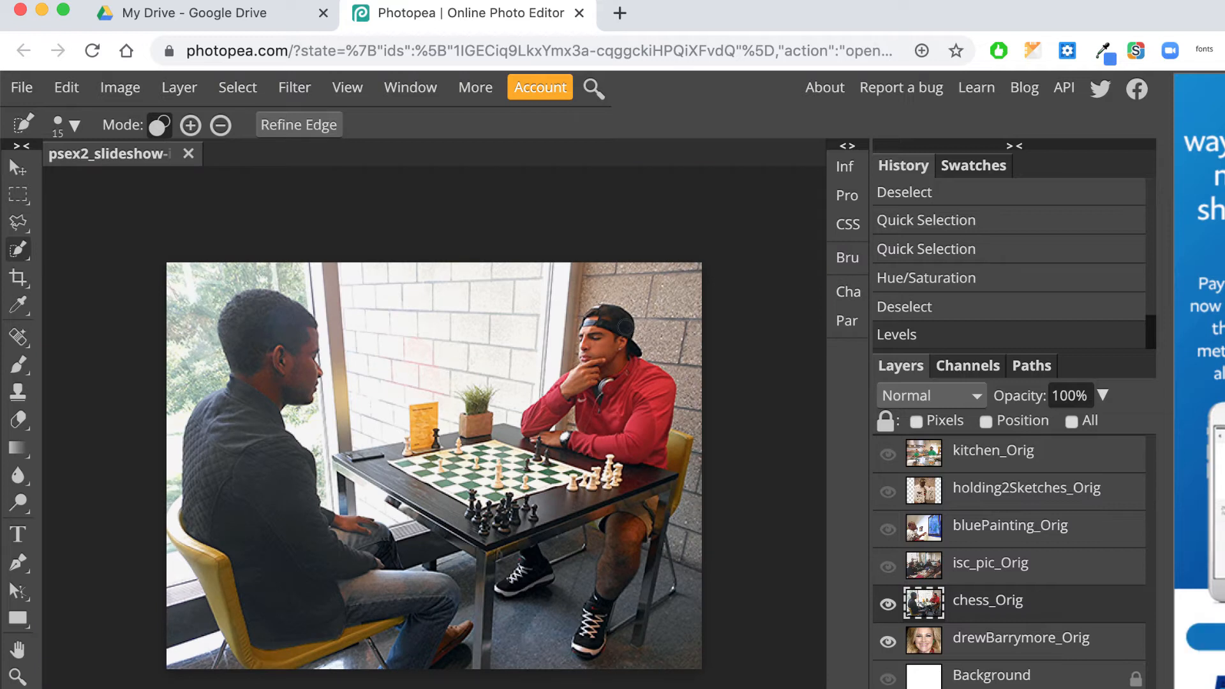
pyautogui.click(997, 228)
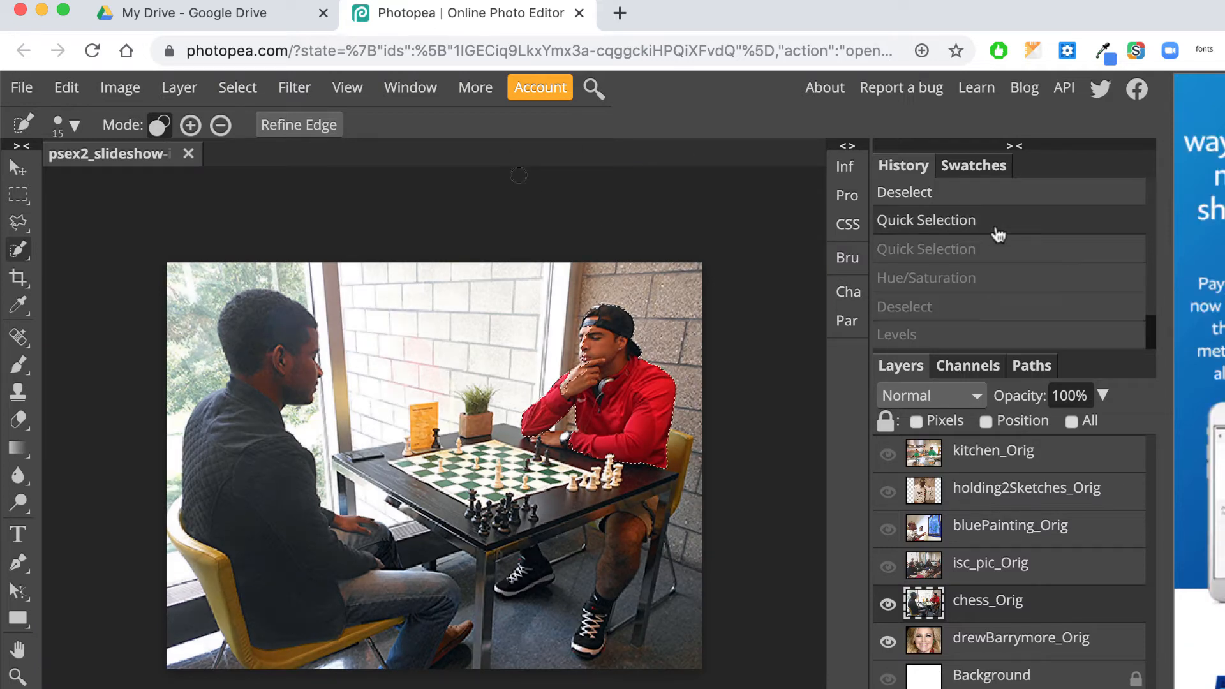
pyautogui.click(999, 193)
pyautogui.click(983, 337)
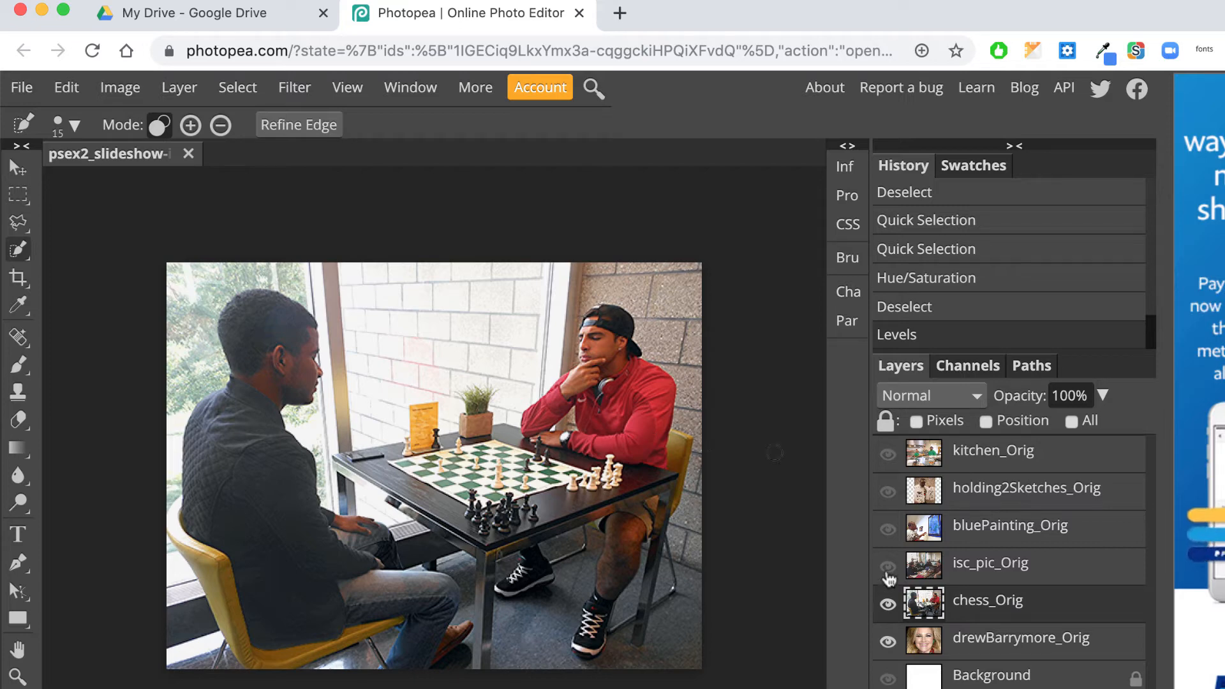
# Step: Hide the chess_Orig layer to reveal the woman's portrait and choose the Polygonal Lasso tool for her teeth
pyautogui.click(889, 605)
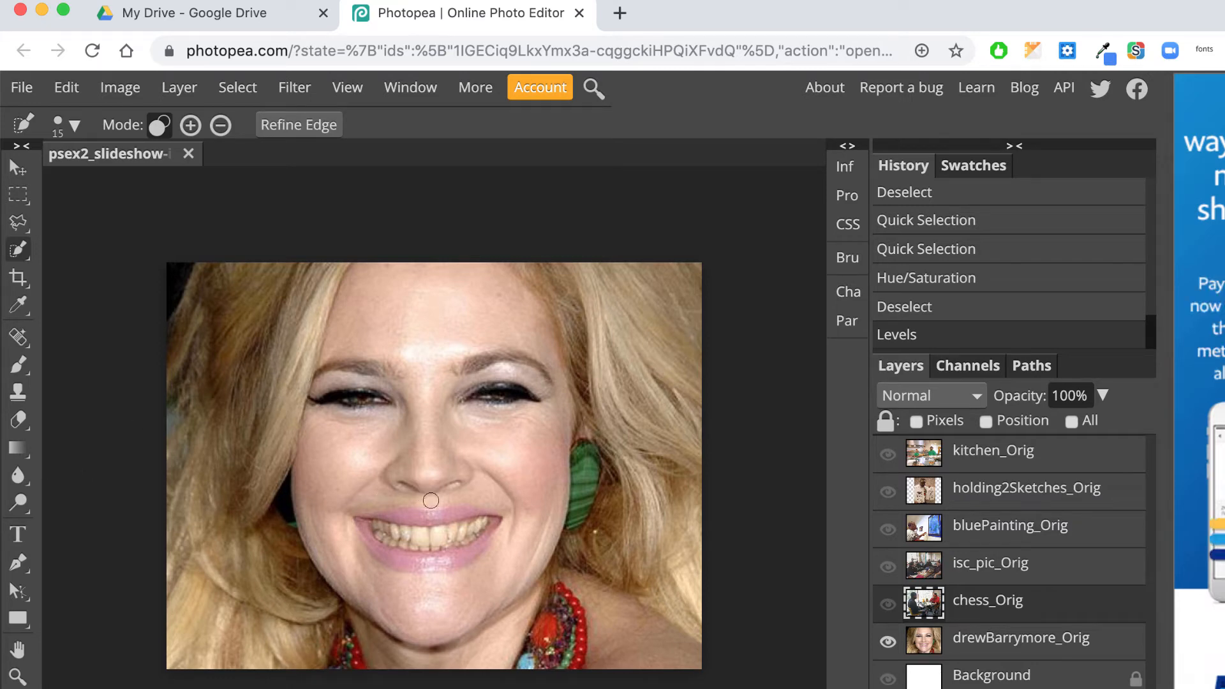
pyautogui.scroll(2, 430, 498)
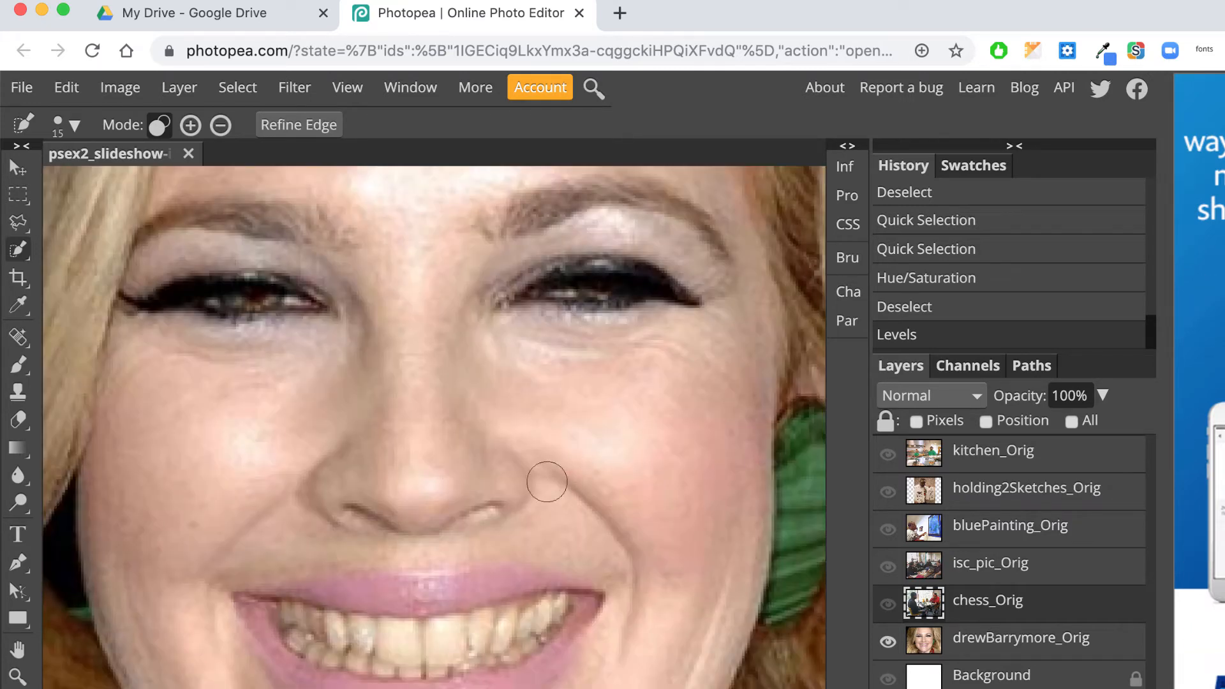
pyautogui.scroll(-4, 542, 480)
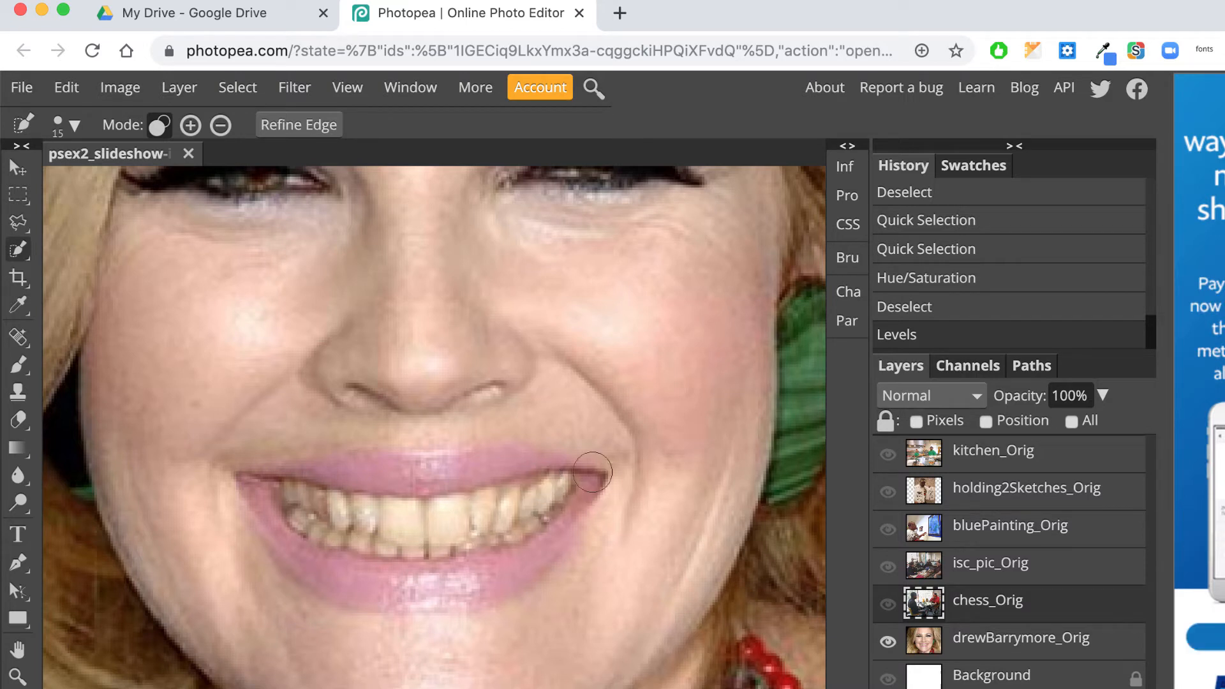
pyautogui.rightClick(18, 224)
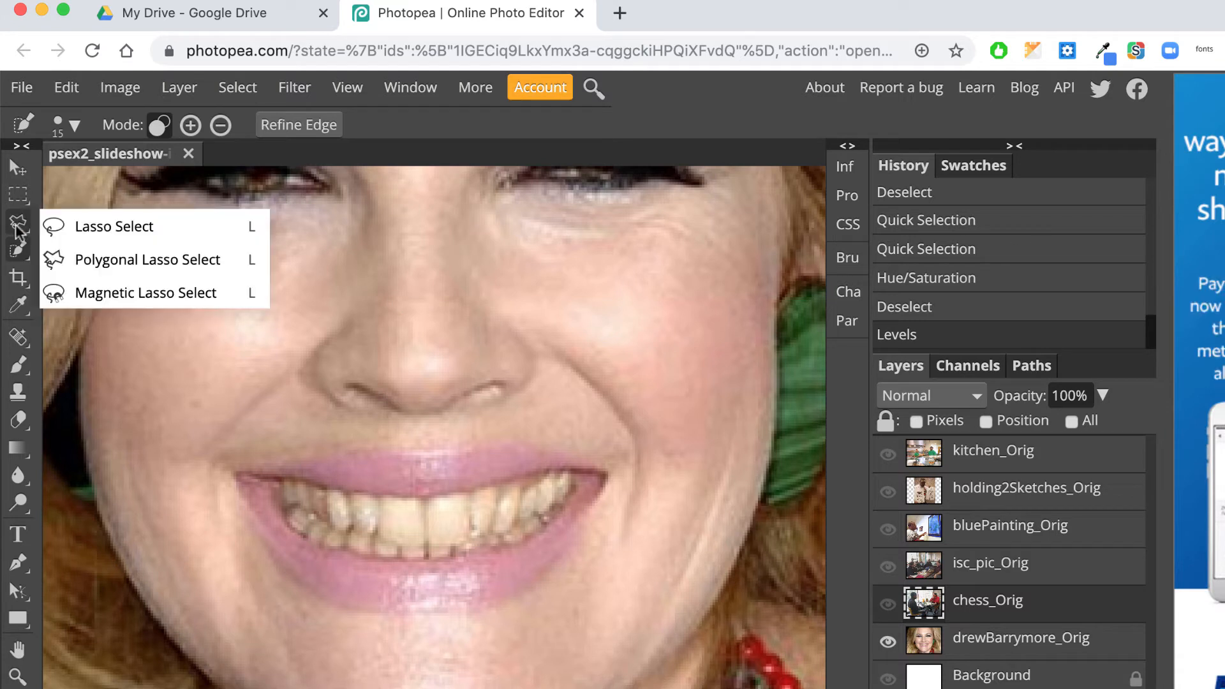
pyautogui.click(90, 263)
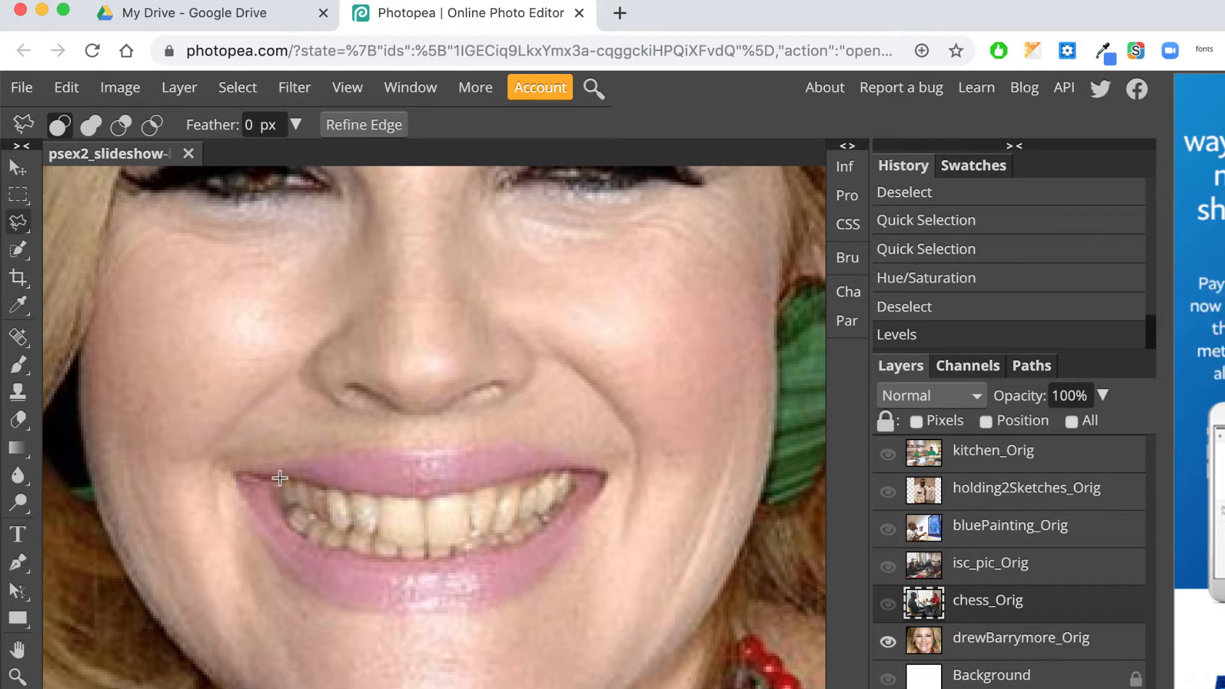
pyautogui.click(365, 496)
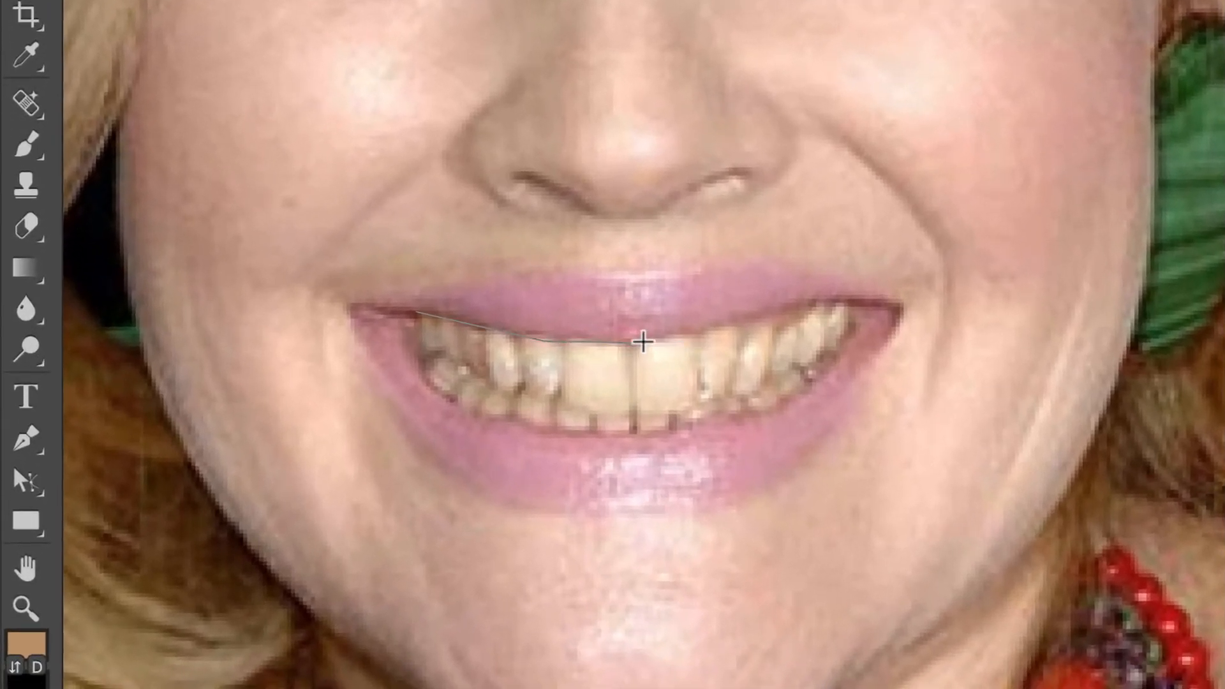
pyautogui.click(650, 342)
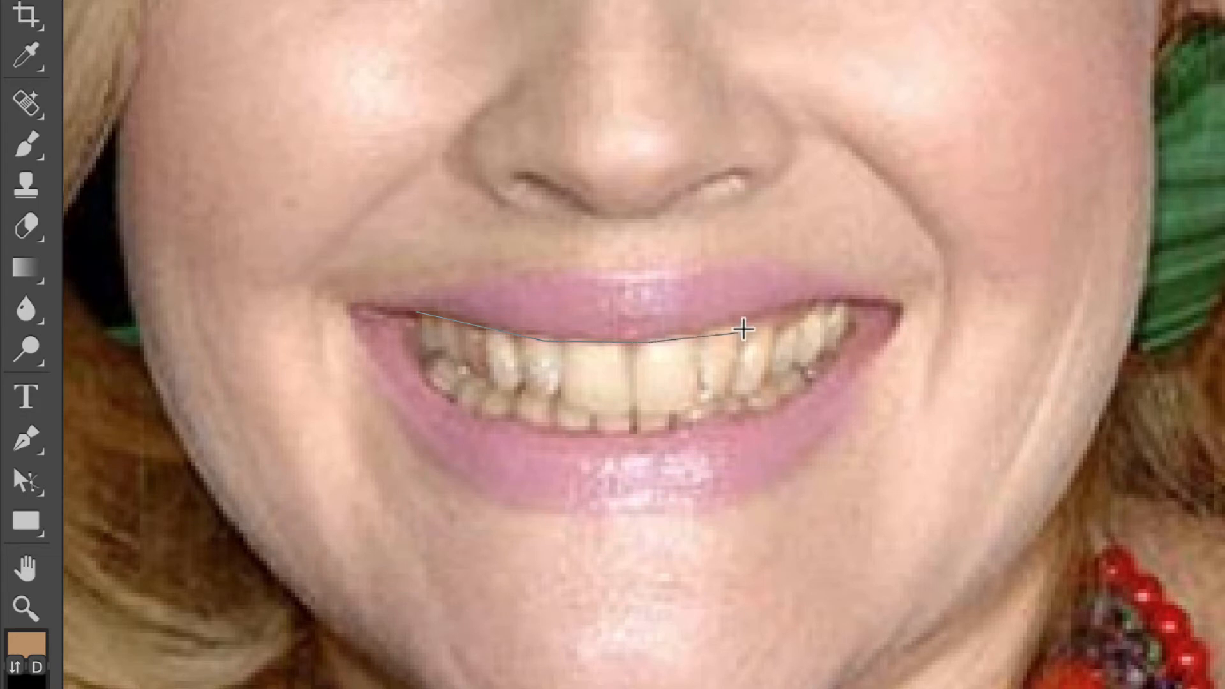
pyautogui.click(861, 302)
pyautogui.click(854, 347)
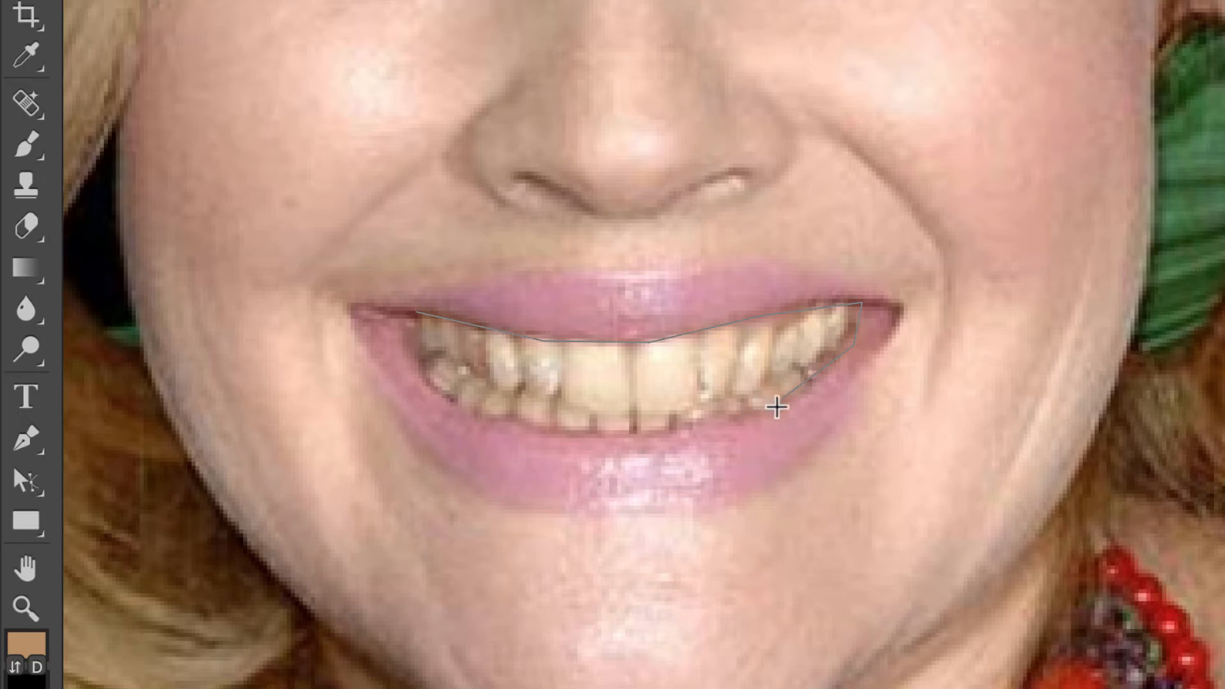
pyautogui.click(779, 409)
pyautogui.click(675, 429)
pyautogui.click(551, 430)
pyautogui.click(470, 415)
pyautogui.click(411, 376)
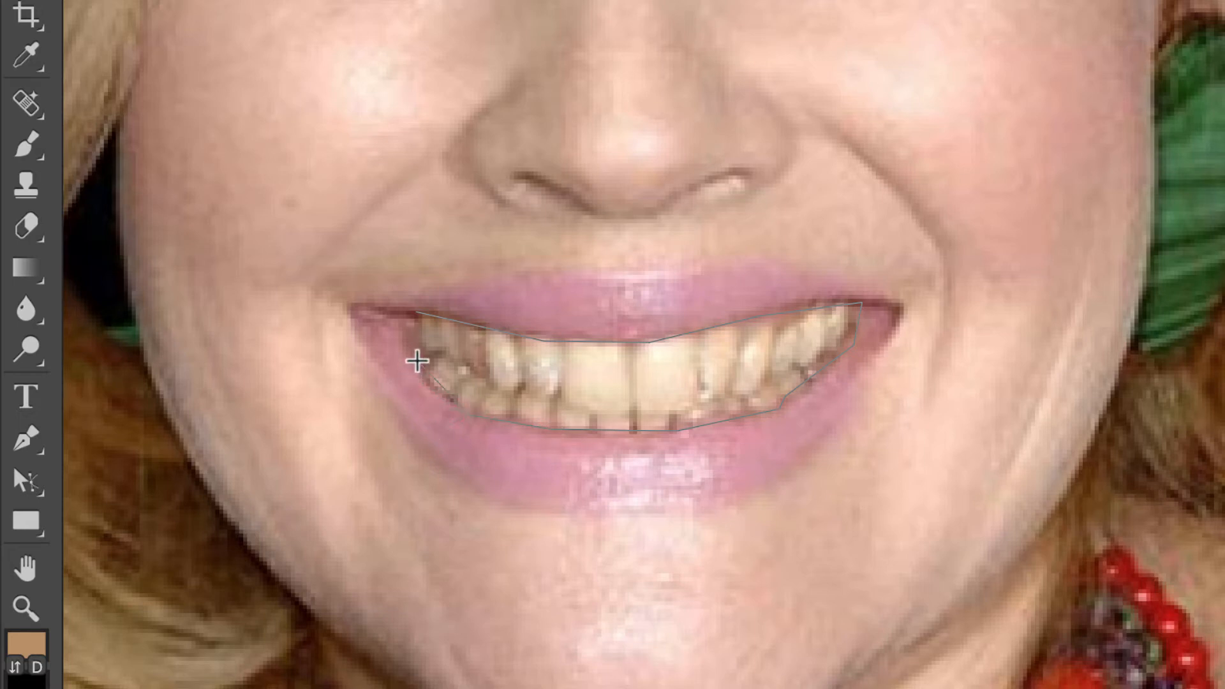
pyautogui.click(408, 348)
pyautogui.click(406, 328)
pyautogui.click(414, 312)
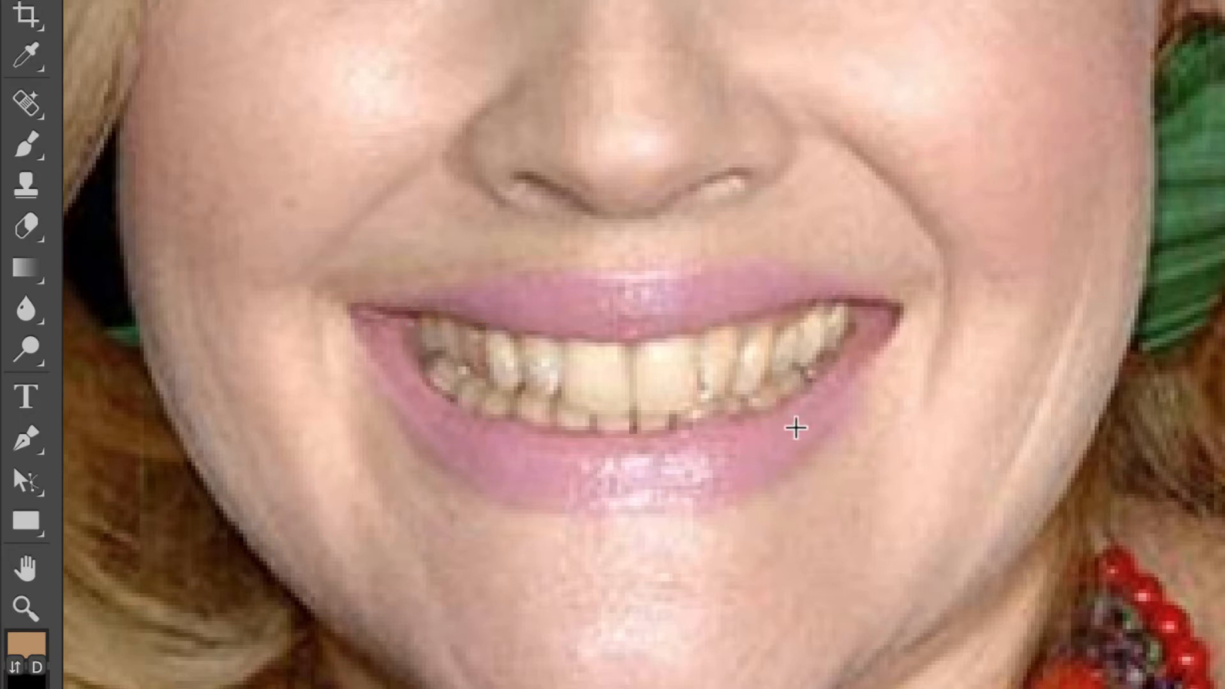
# Step: Select the woman's teeth by tracing a closed Polygonal Lasso outline between her lips, and switch to the Move tool
pyautogui.click(412, 313)
pyautogui.click(431, 384)
pyautogui.click(492, 415)
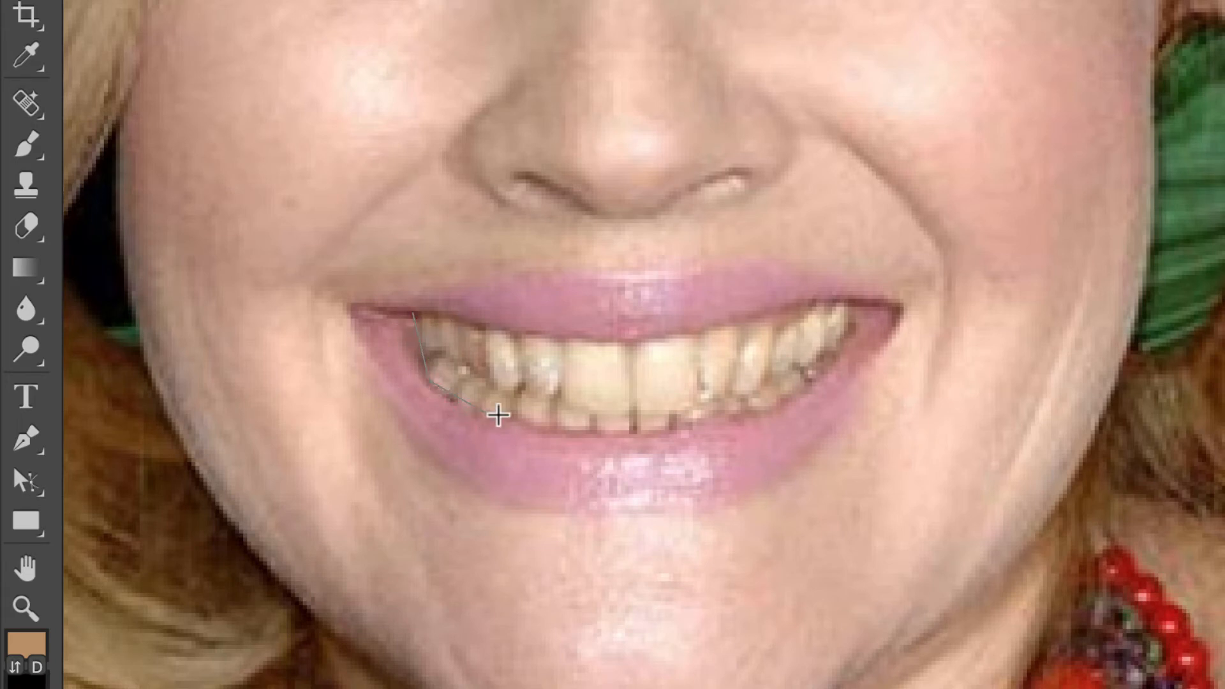
pyautogui.click(571, 434)
pyautogui.click(680, 429)
pyautogui.click(779, 412)
pyautogui.click(808, 382)
pyautogui.click(857, 325)
pyautogui.click(853, 293)
pyautogui.click(630, 345)
pyautogui.click(498, 333)
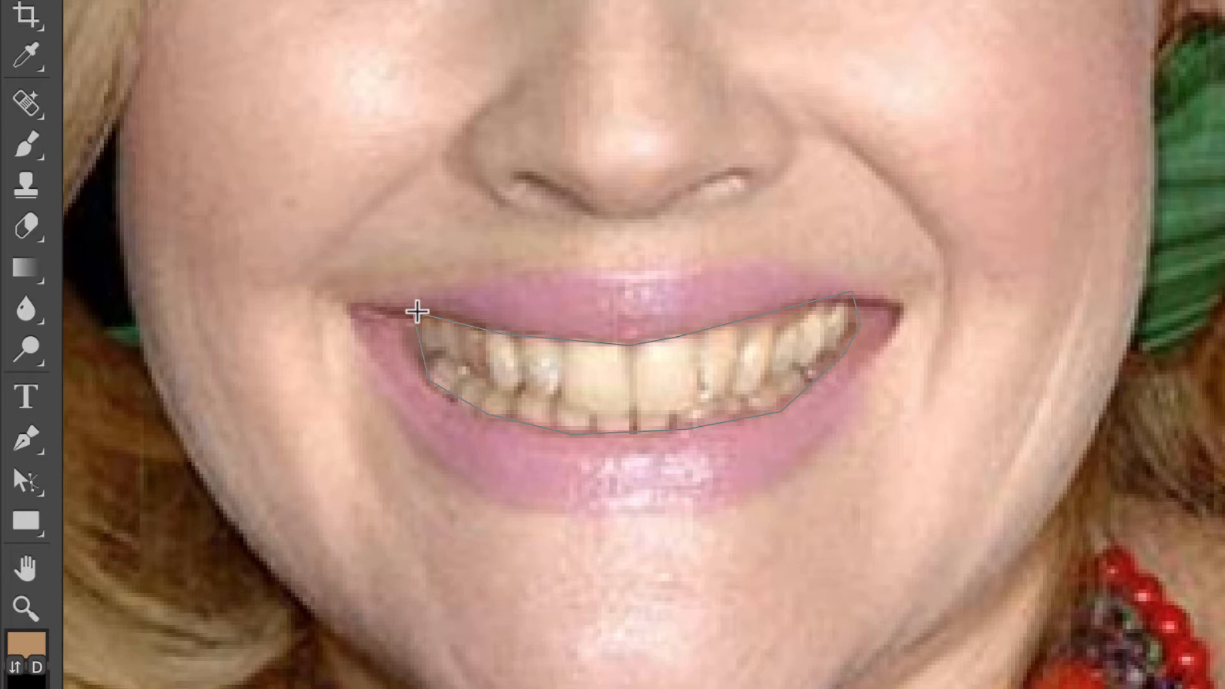
pyautogui.click(416, 313)
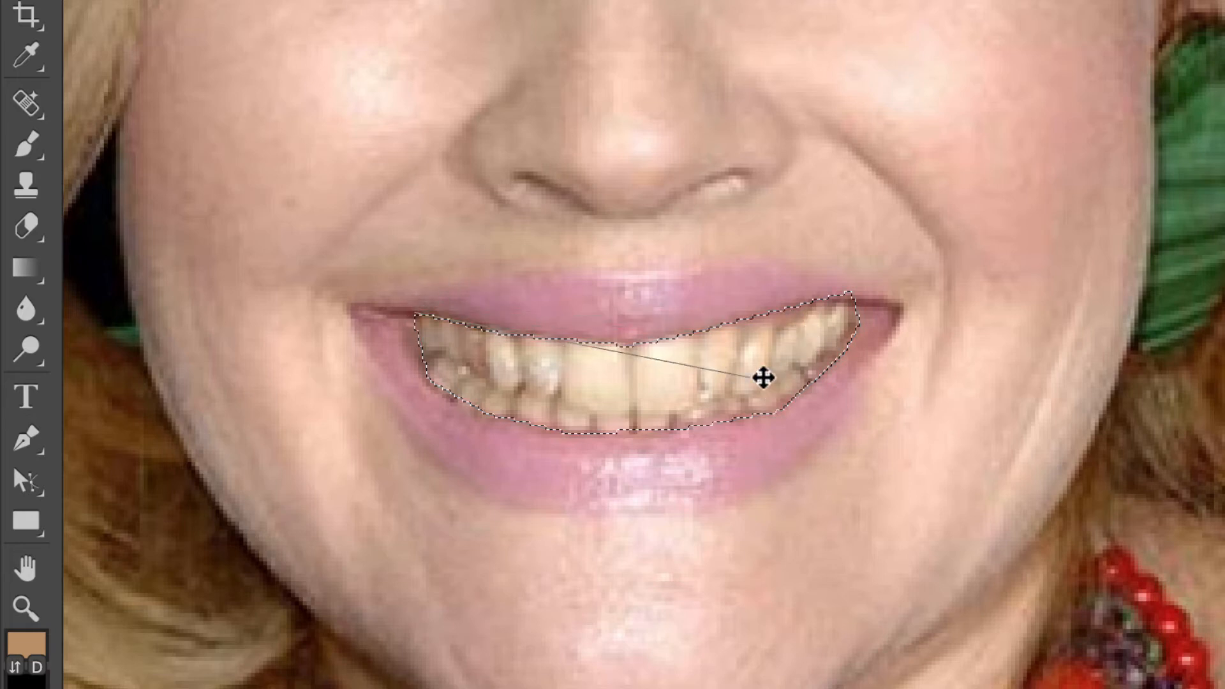
pyautogui.click(415, 313)
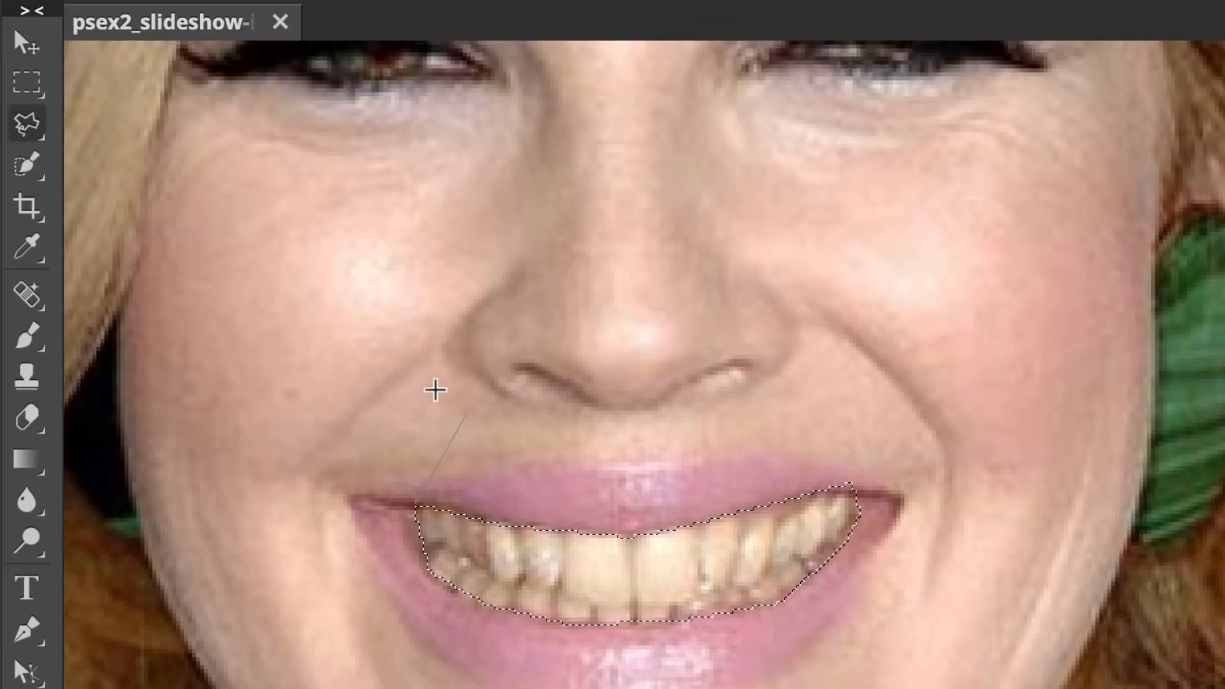
pyautogui.click(23, 40)
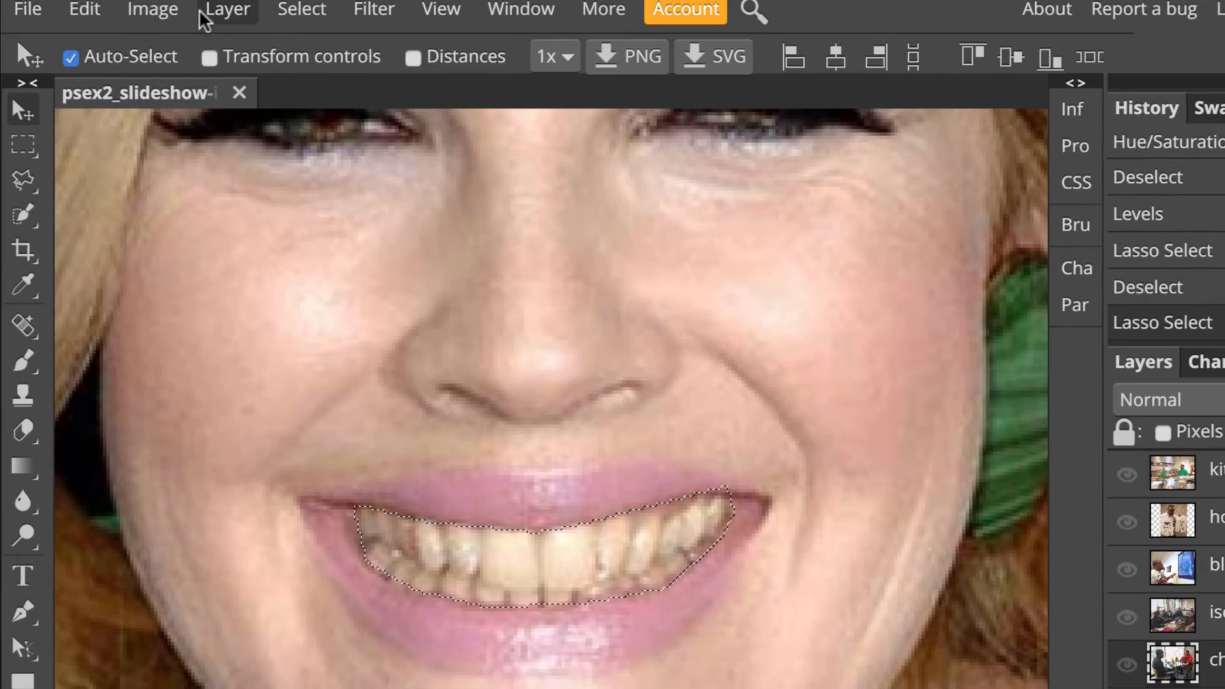
pyautogui.click(167, 26)
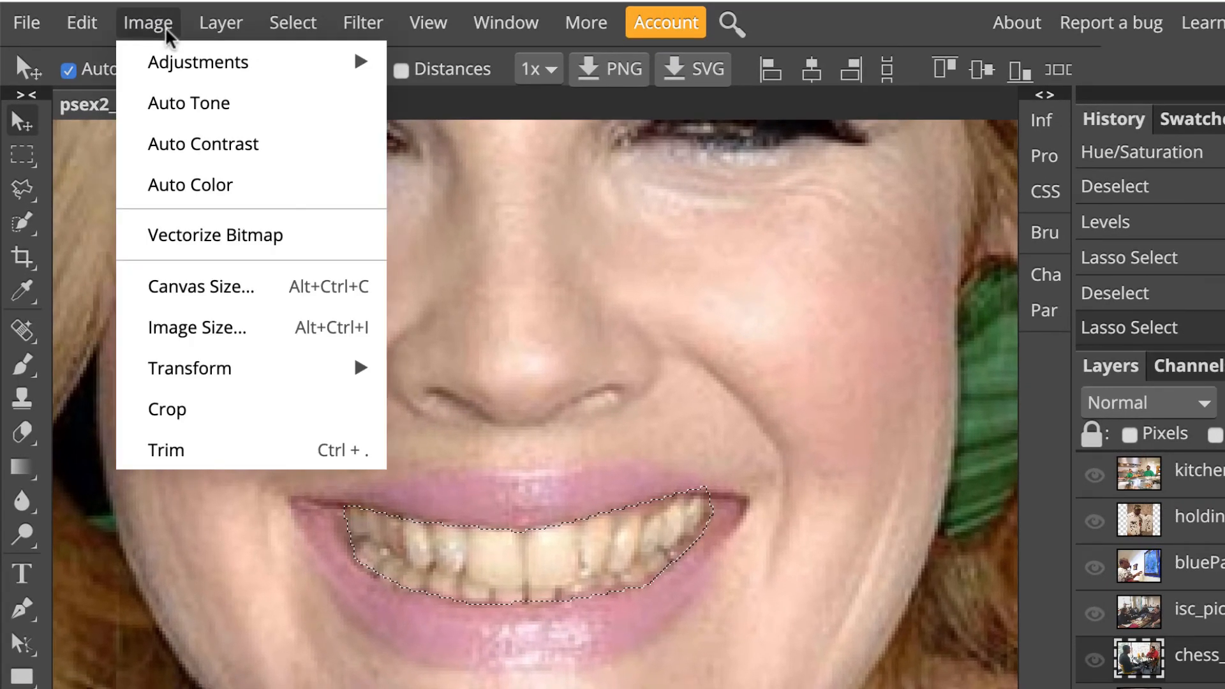
pyautogui.moveTo(169, 56)
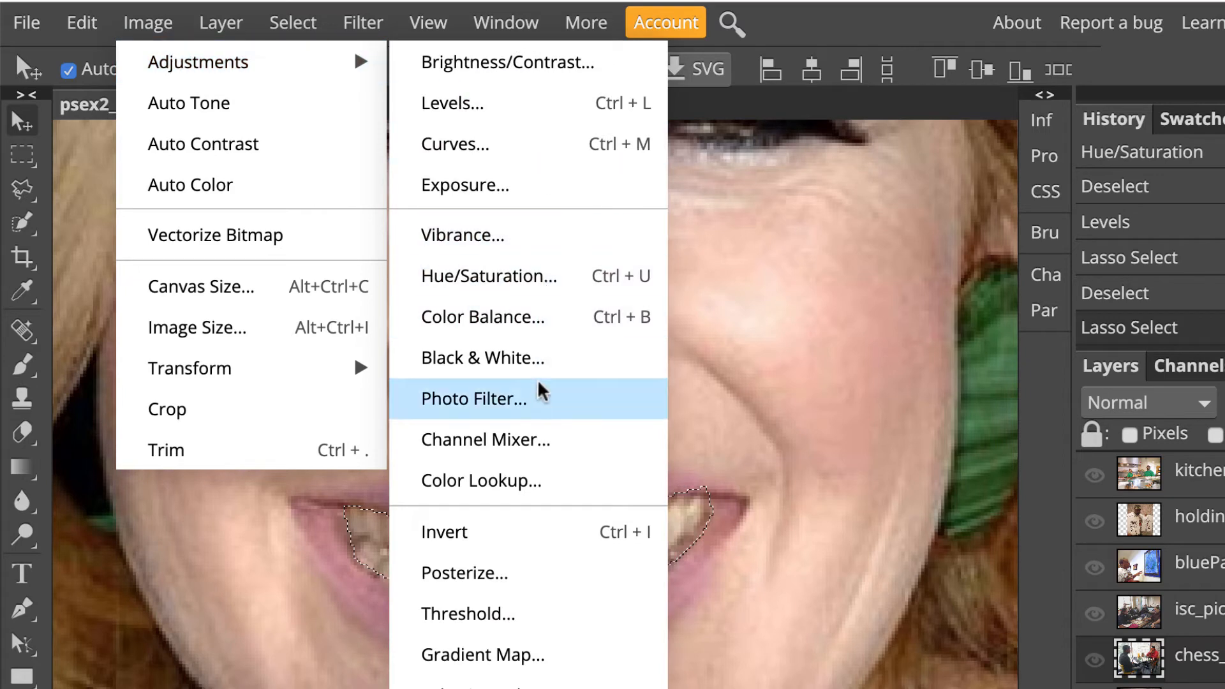
pyautogui.click(540, 401)
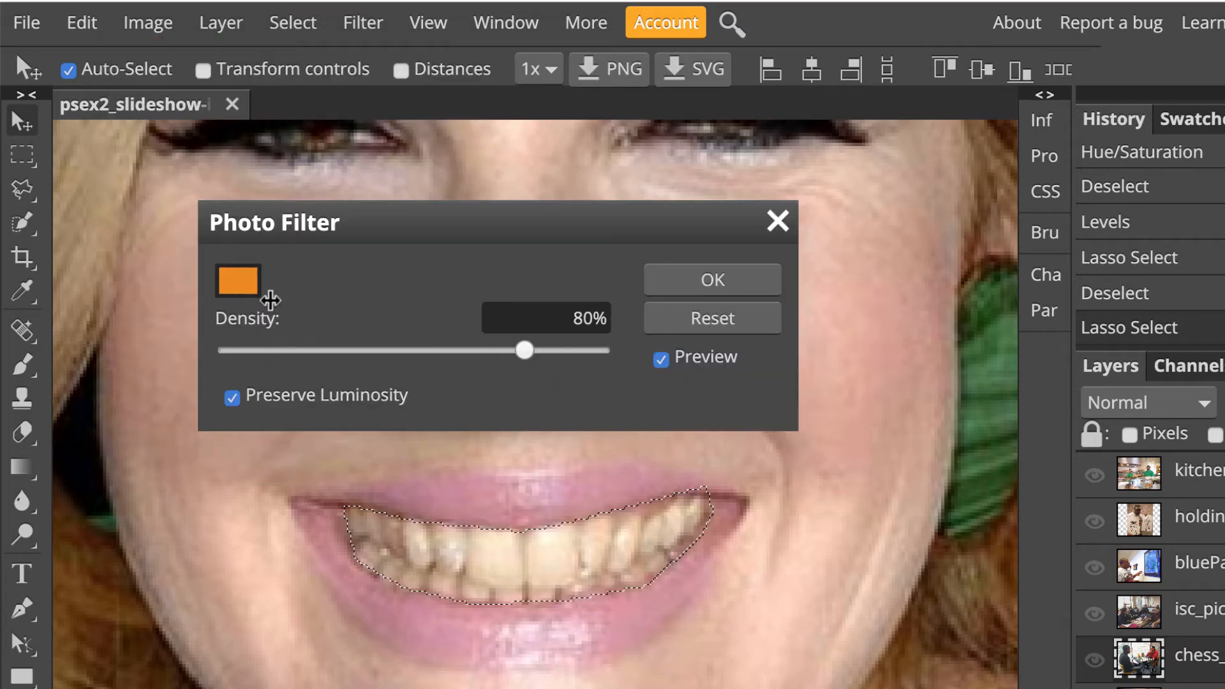
pyautogui.click(248, 284)
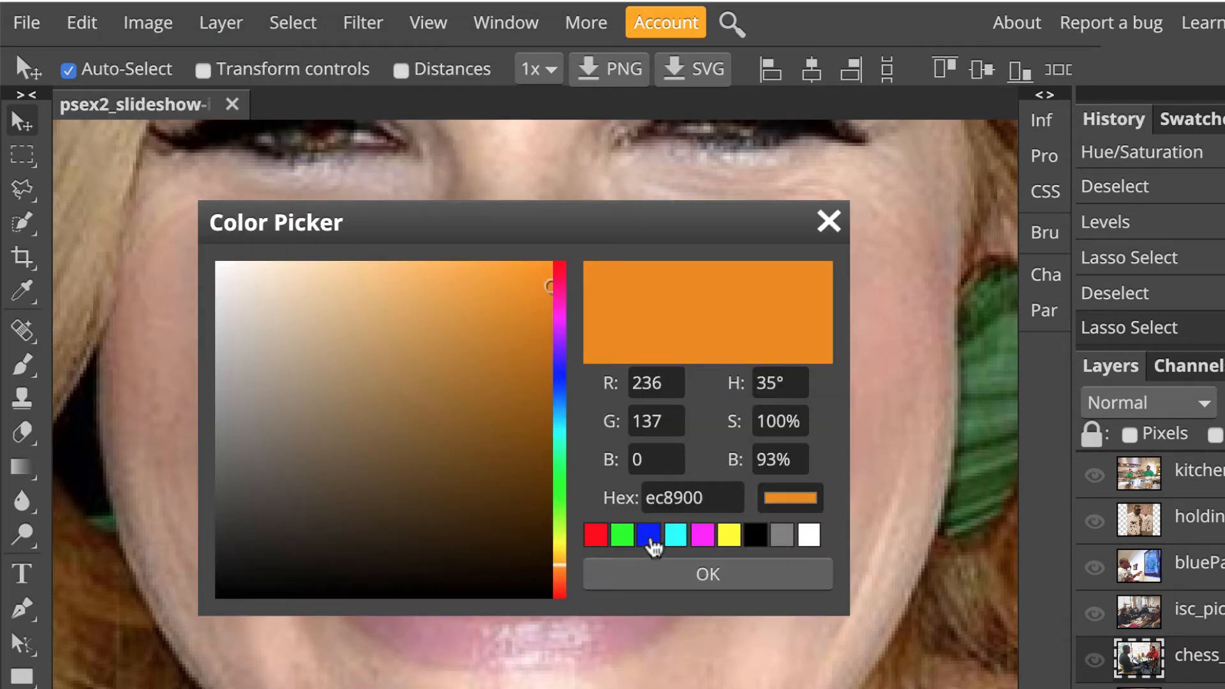
pyautogui.click(648, 535)
pyautogui.moveTo(565, 230); pyautogui.dragTo(1220, 153)
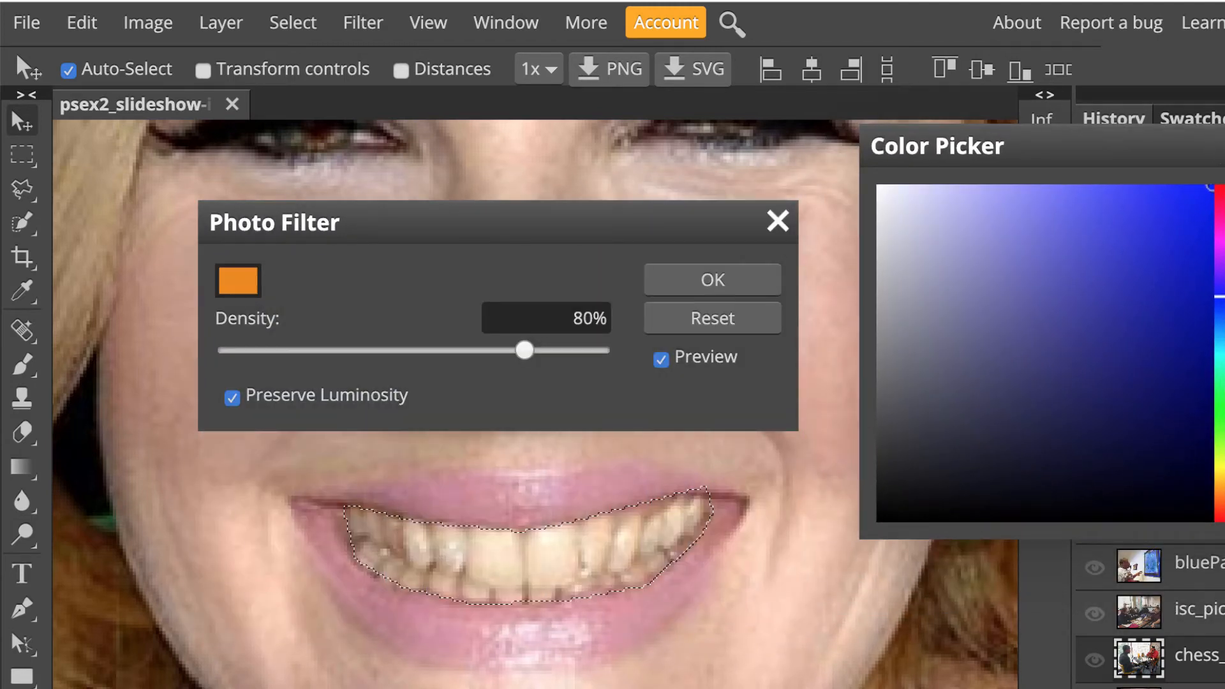
pyautogui.press('Return')
pyautogui.moveTo(663, 224); pyautogui.dragTo(964, 195)
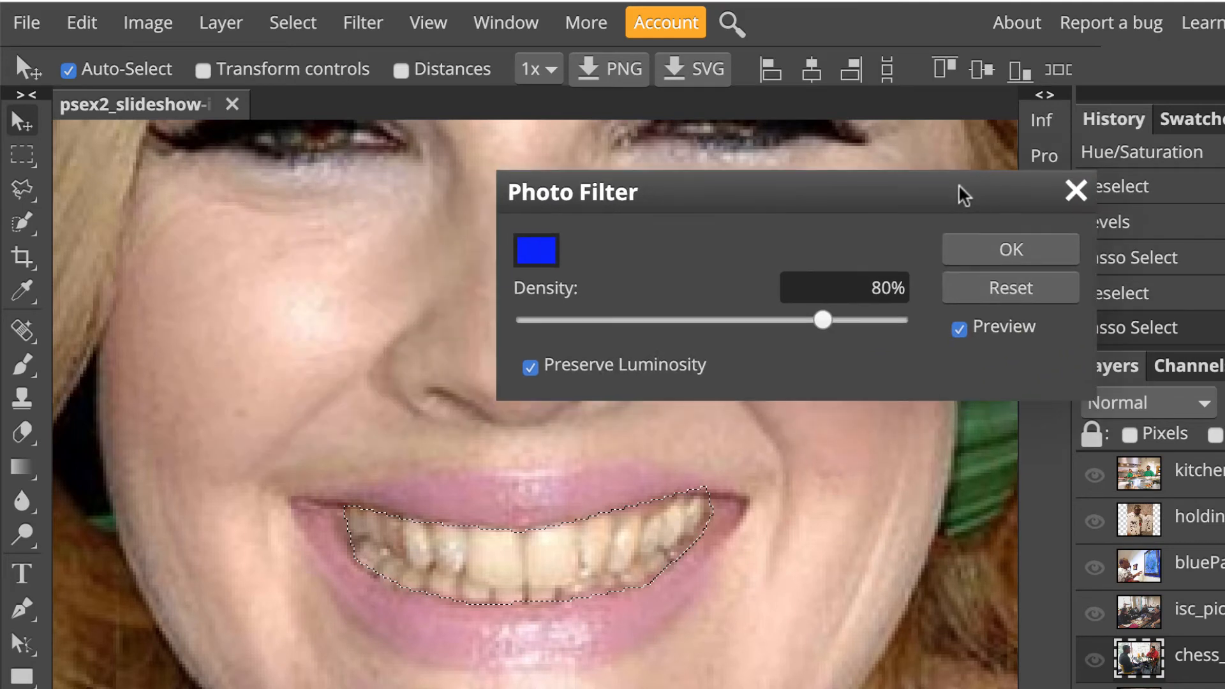
pyautogui.press('Return')
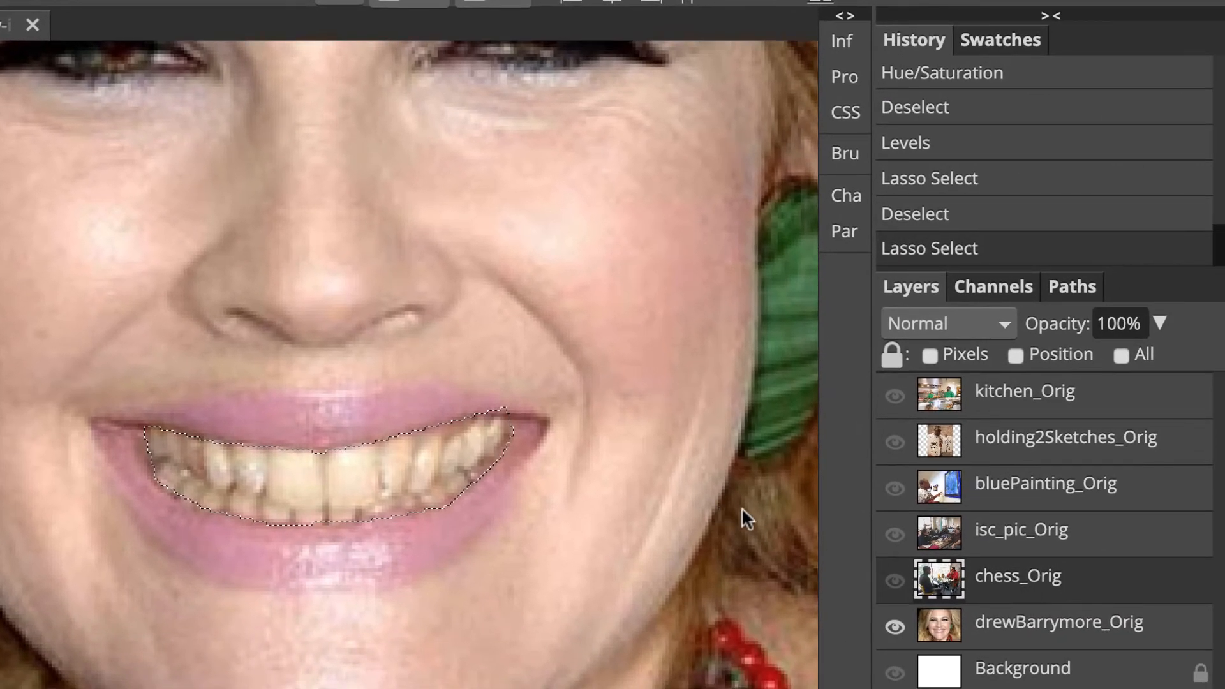
# Step: Activate the woman's portrait layer and start a Photo Filter on the selected teeth with pure blue as the filter colour
pyautogui.click(1063, 629)
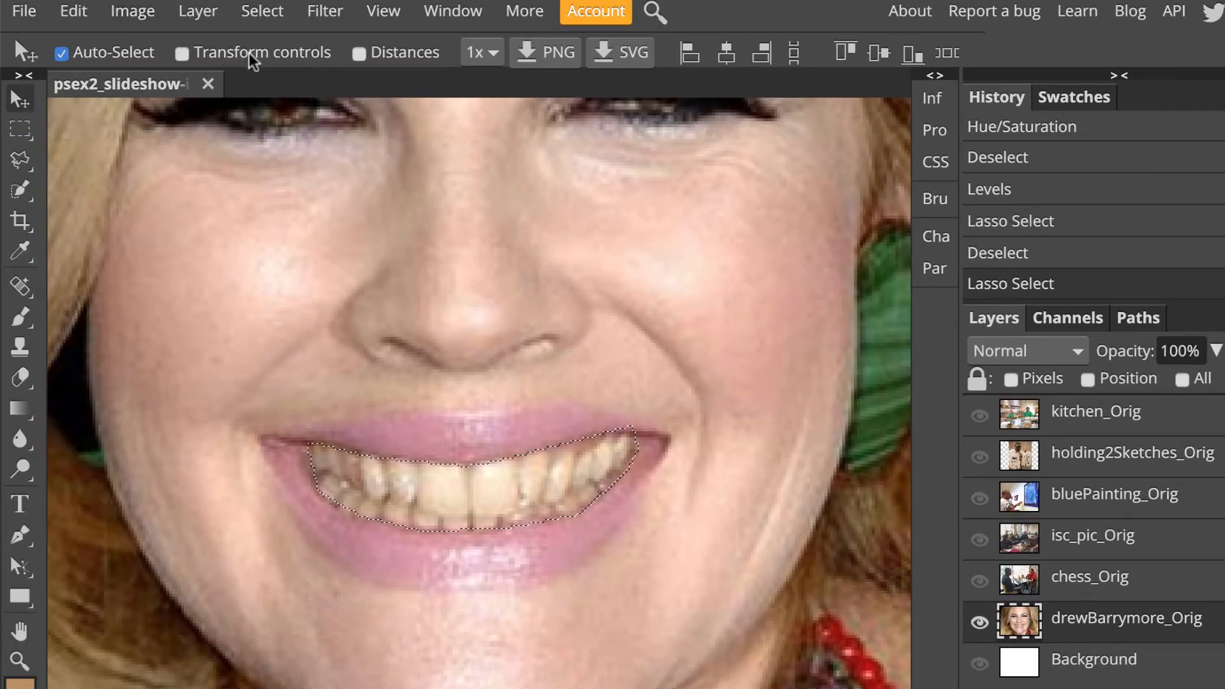
pyautogui.click(133, 12)
pyautogui.moveTo(135, 47)
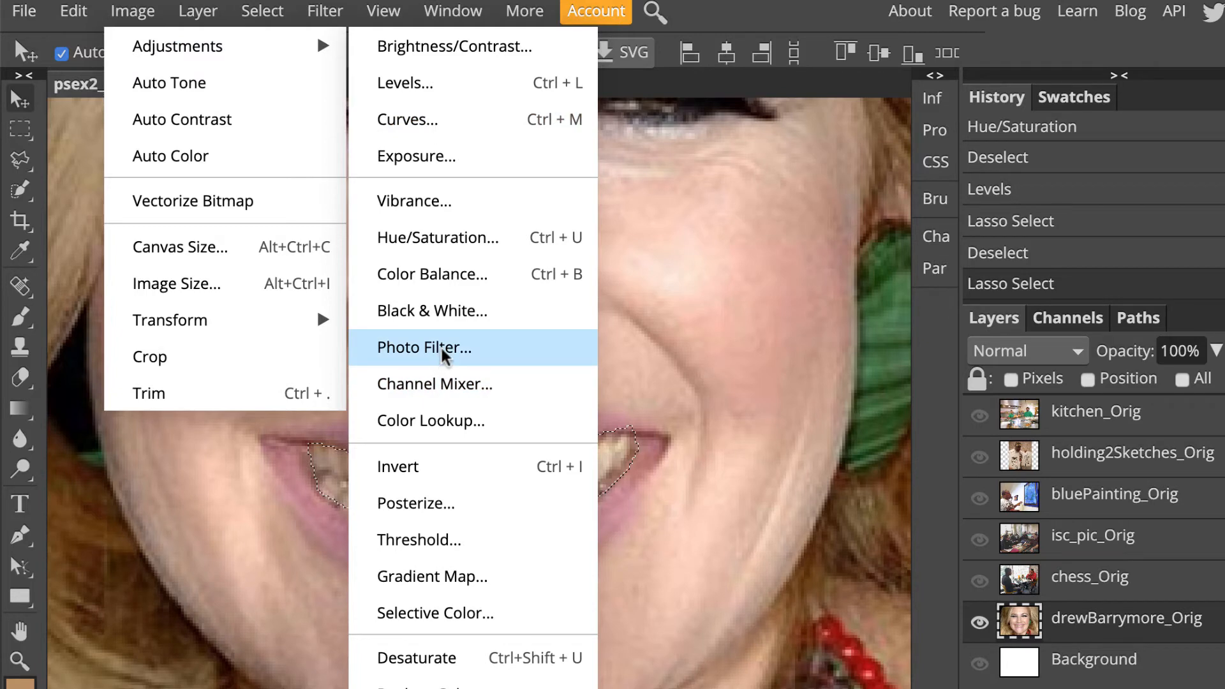
pyautogui.click(419, 347)
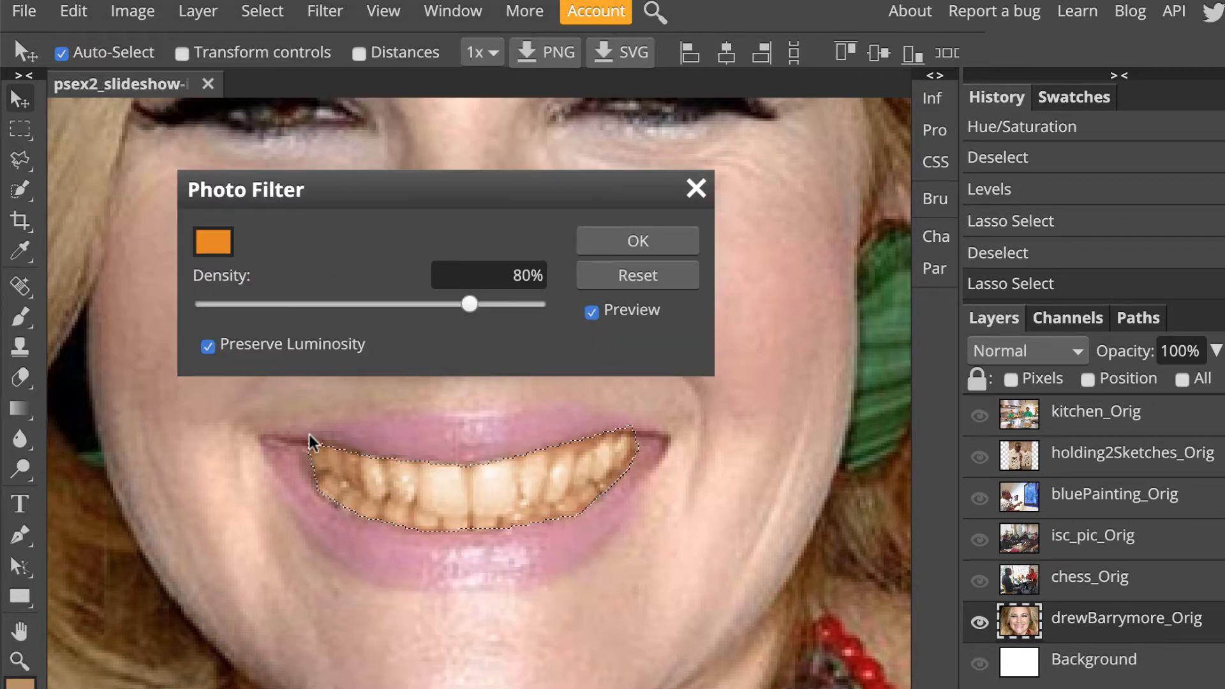
pyautogui.click(213, 242)
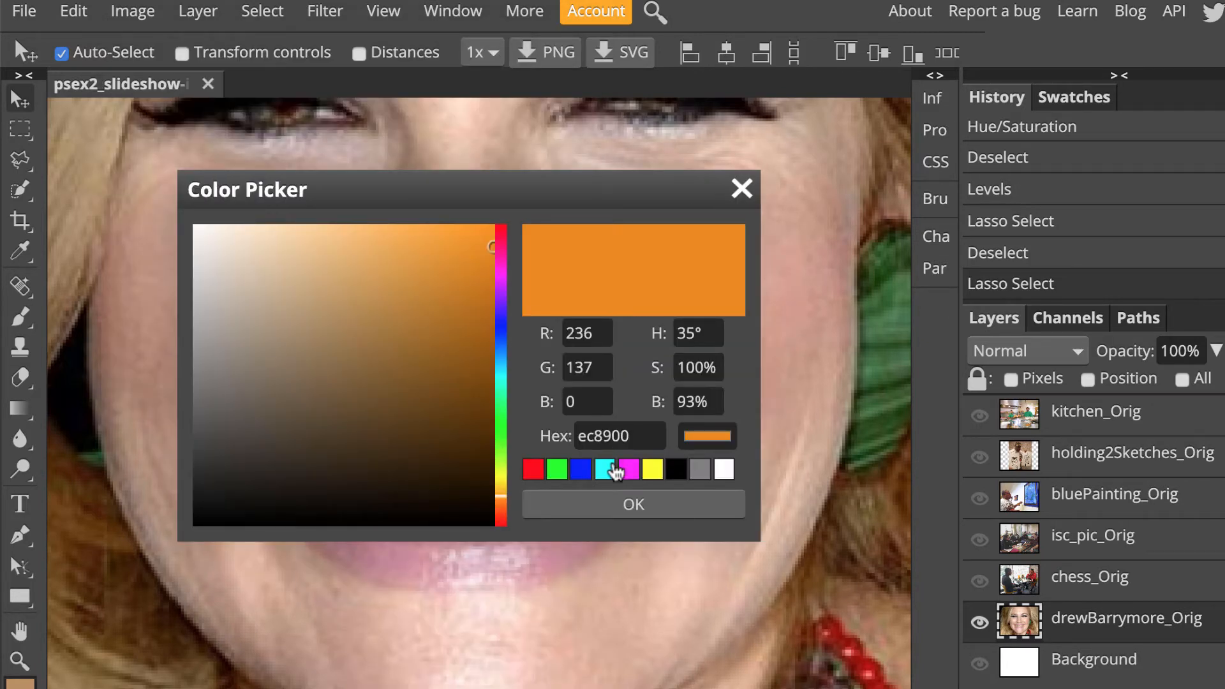
pyautogui.click(582, 471)
pyautogui.click(605, 504)
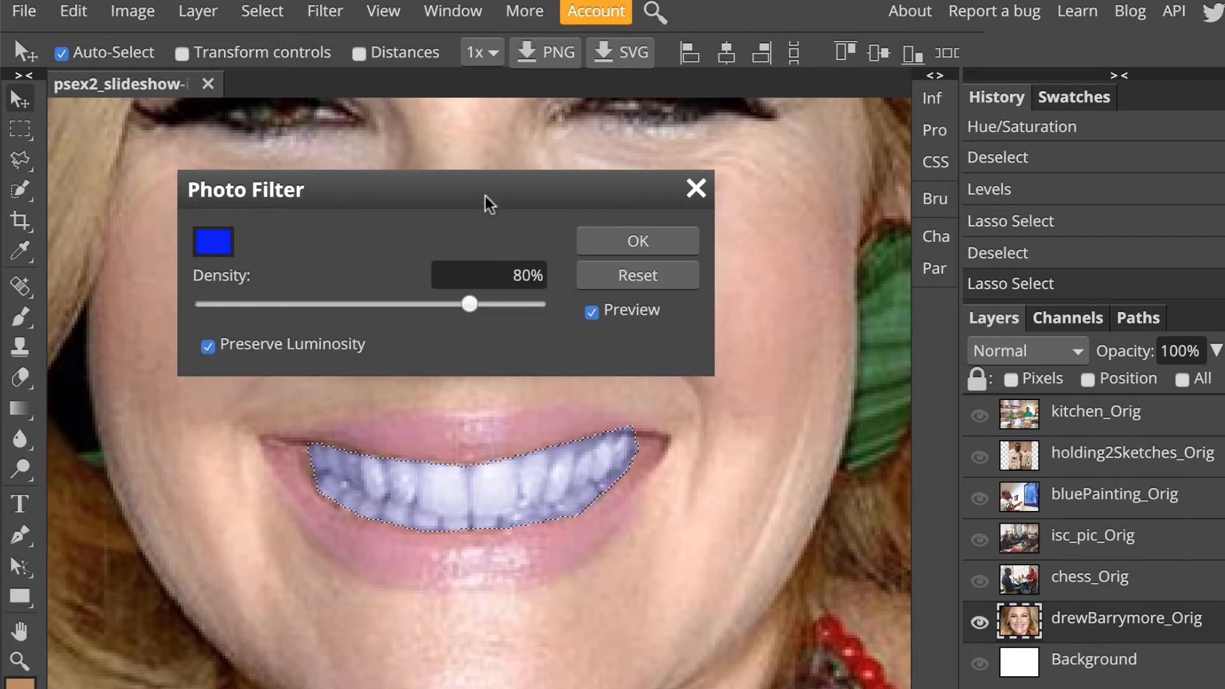
# Step: Set the Photo Filter density to 14%, comparing the preview on the teeth, and apply it
pyautogui.moveTo(487, 203); pyautogui.dragTo(837, 141)
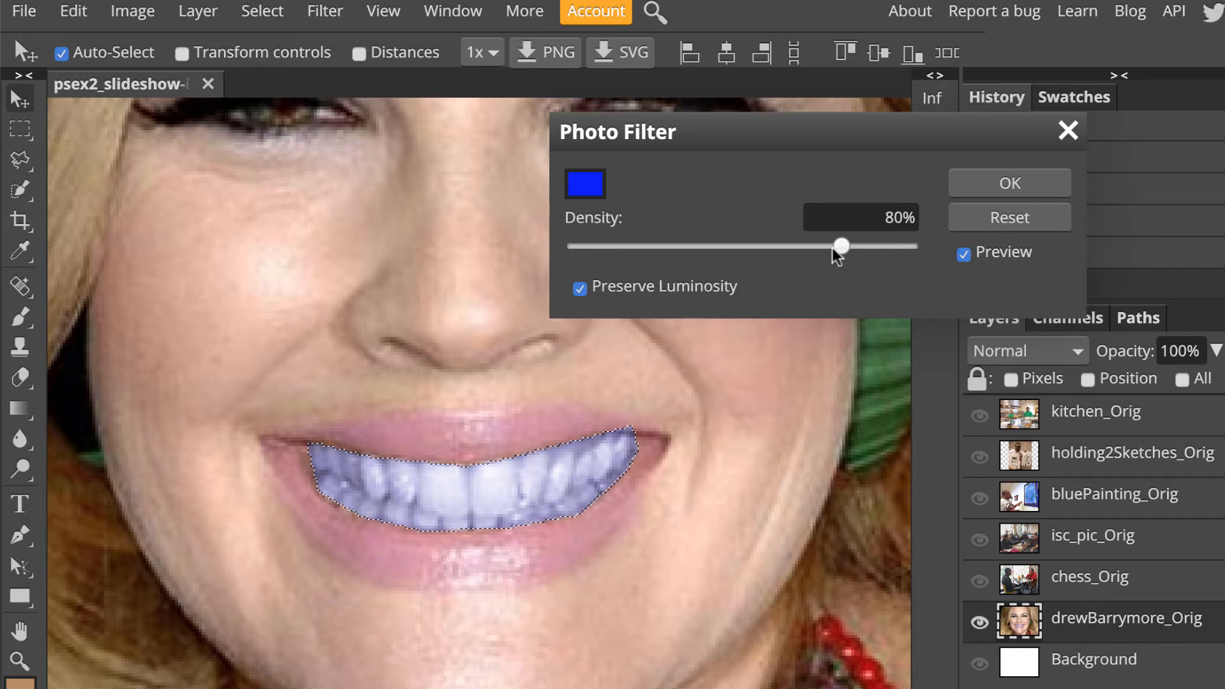
pyautogui.moveTo(817, 246); pyautogui.dragTo(620, 249)
pyautogui.click(964, 255)
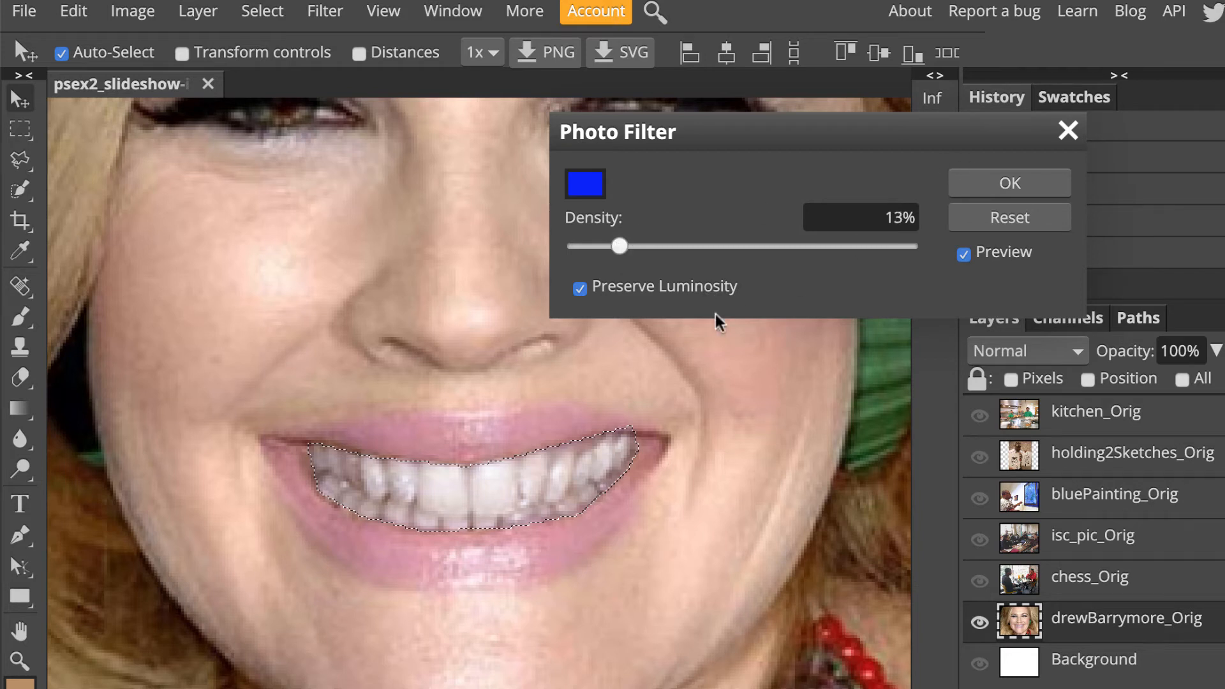
pyautogui.moveTo(621, 249)
pyautogui.mouseDown()
pyautogui.moveTo(658, 250)
pyautogui.moveTo(627, 251)
pyautogui.mouseUp()
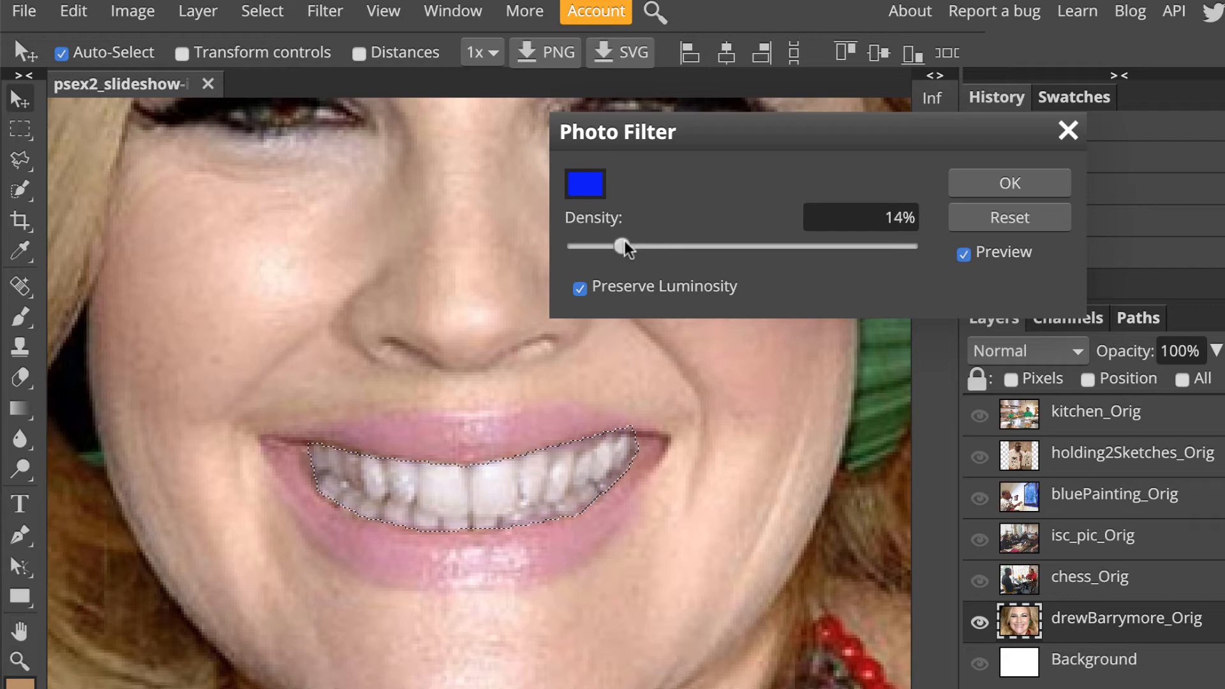
pyautogui.click(1035, 186)
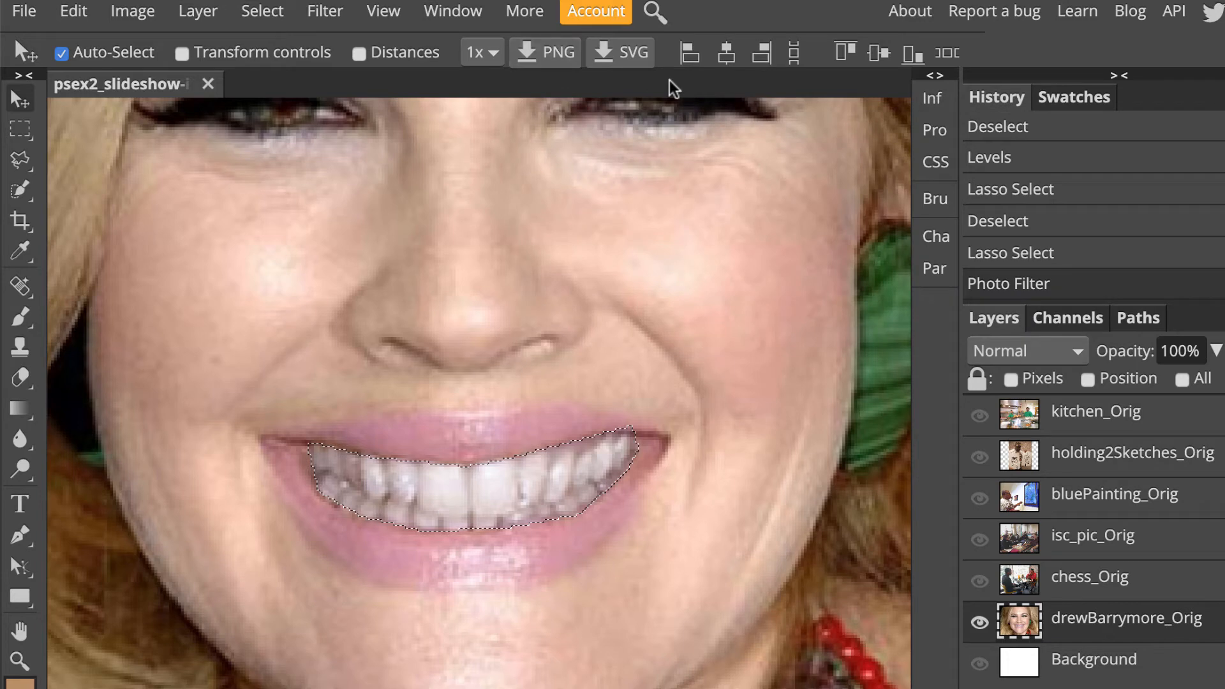
# Step: Apply Levels to the selected teeth with input black level 10 and white level 242, comparing the preview before confirming
pyautogui.click(133, 13)
pyautogui.moveTo(191, 46)
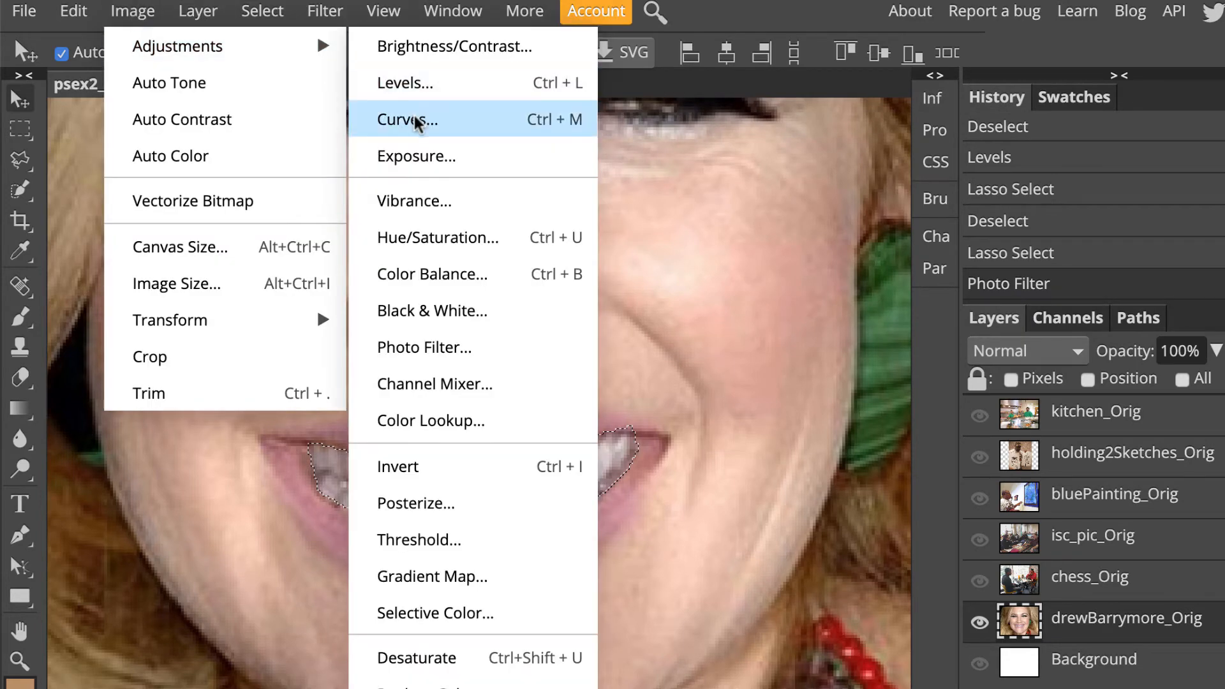
pyautogui.click(417, 85)
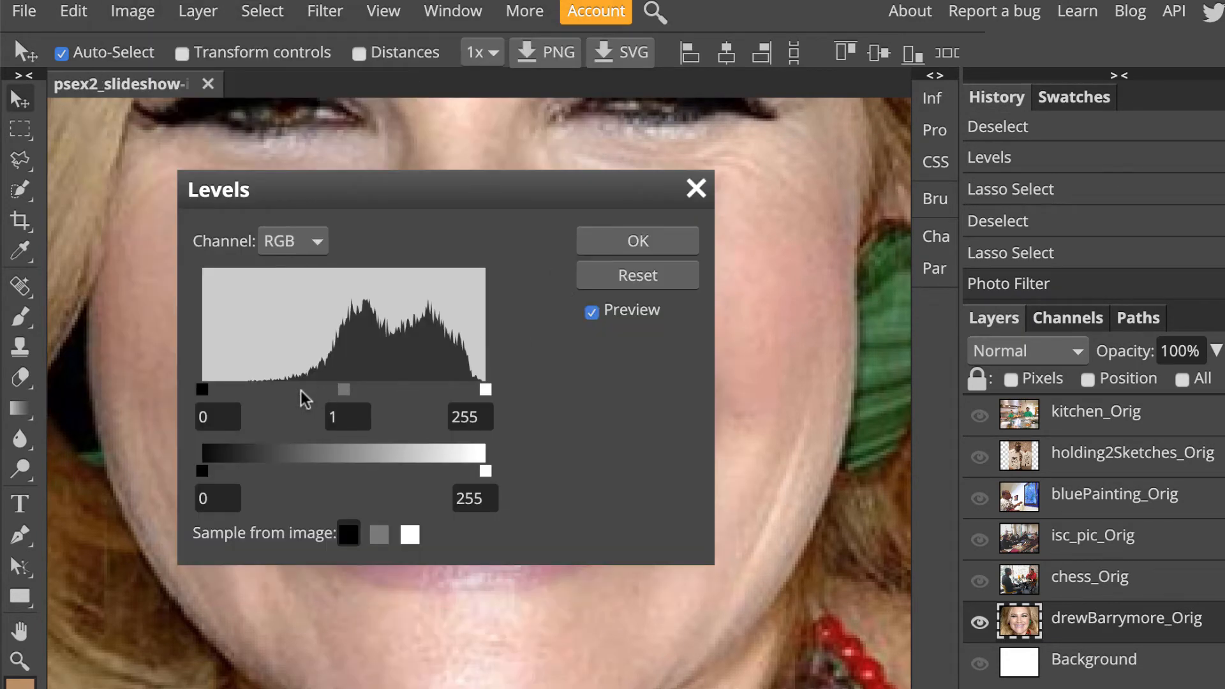
pyautogui.moveTo(483, 185); pyautogui.dragTo(1076, 118)
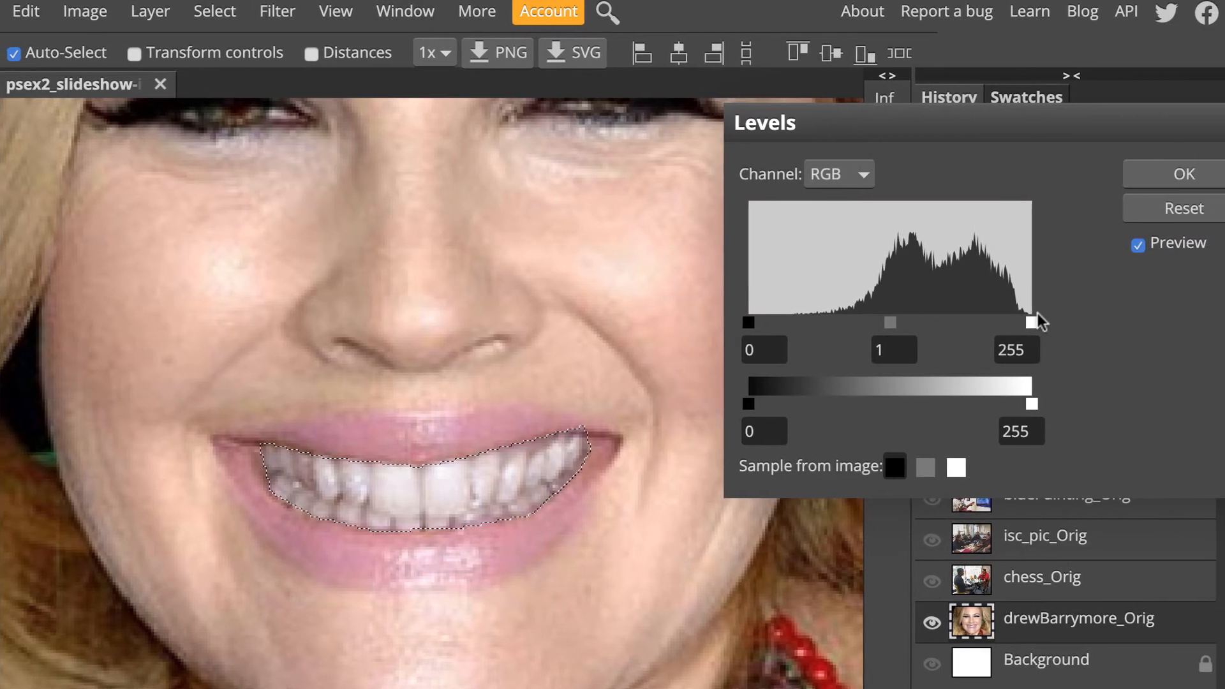
pyautogui.moveTo(1078, 323); pyautogui.dragTo(1007, 322)
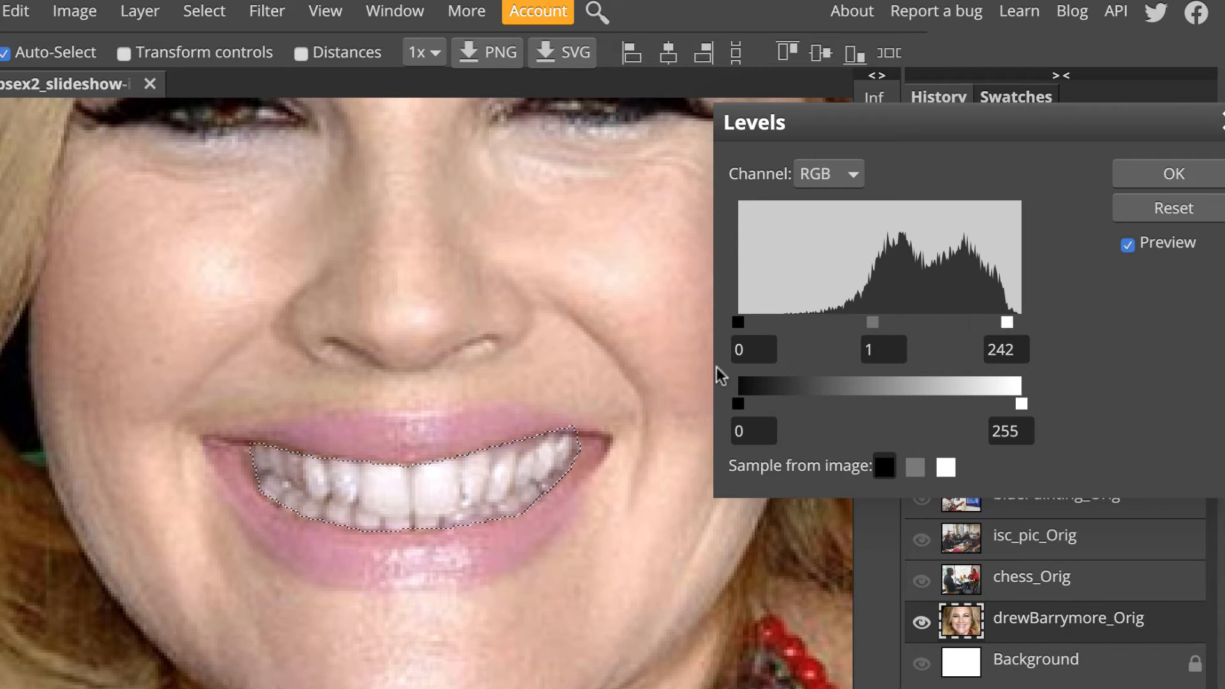
pyautogui.moveTo(737, 323); pyautogui.dragTo(750, 323)
pyautogui.click(1128, 245)
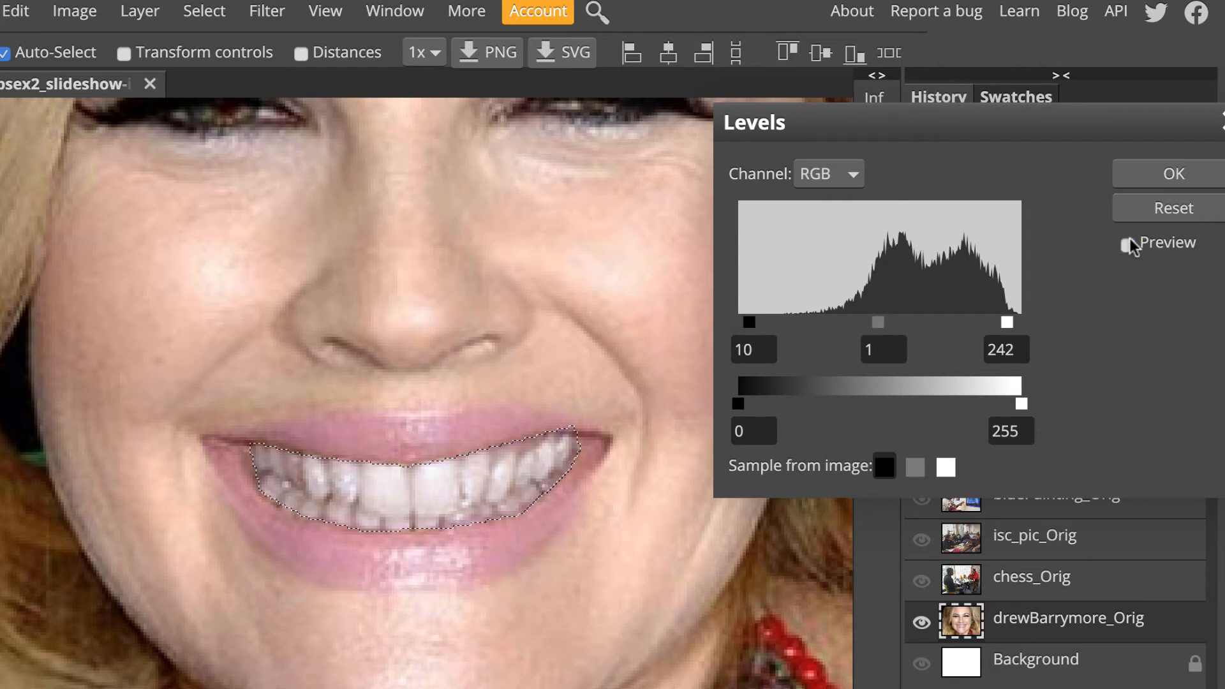
pyautogui.click(1128, 245)
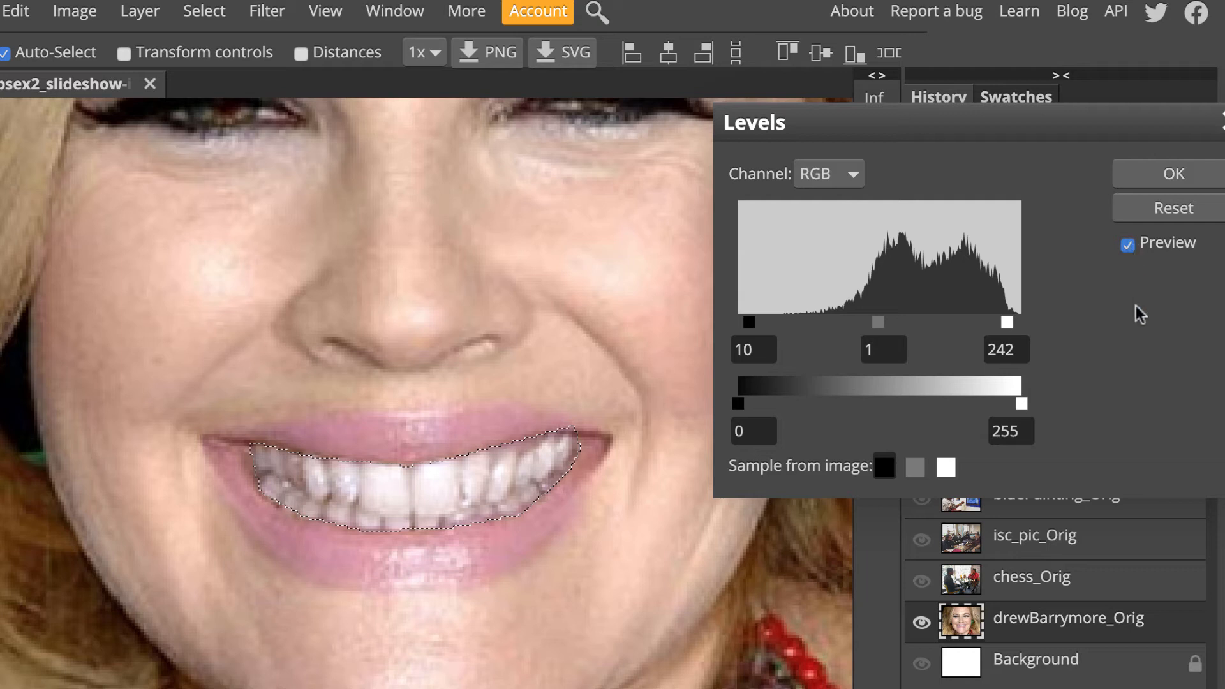
pyautogui.click(1173, 181)
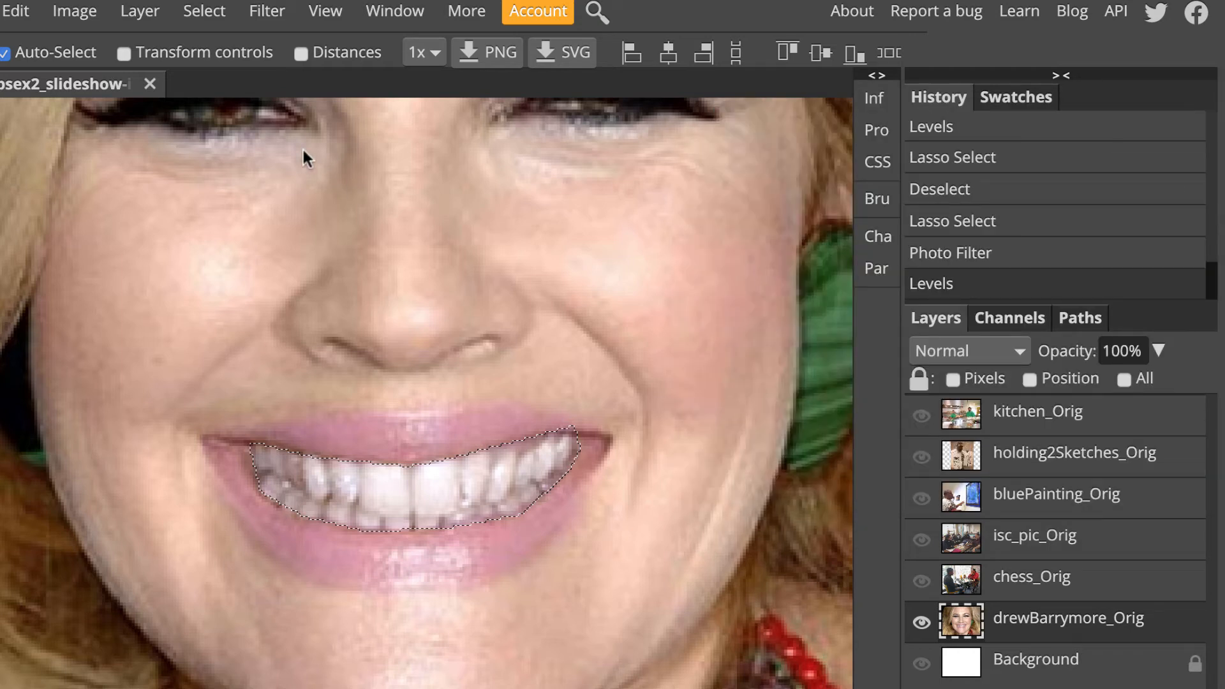
# Step: Deselect the teeth and sharpen the whole portrait by repeating the last filter, Unsharp Mask
pyautogui.hotkey('ctrl', 'd')
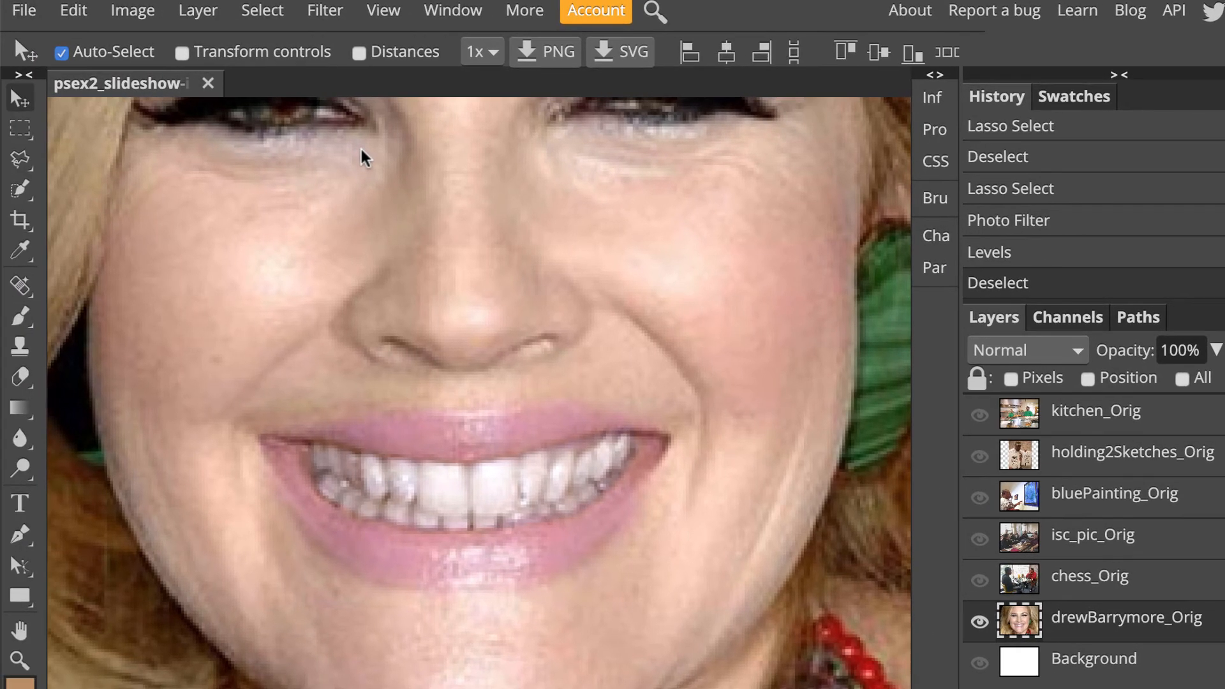
pyautogui.hotkey('ctrl', '-')
pyautogui.hotkey('ctrl', '-')
pyautogui.hotkey('ctrl', '-')
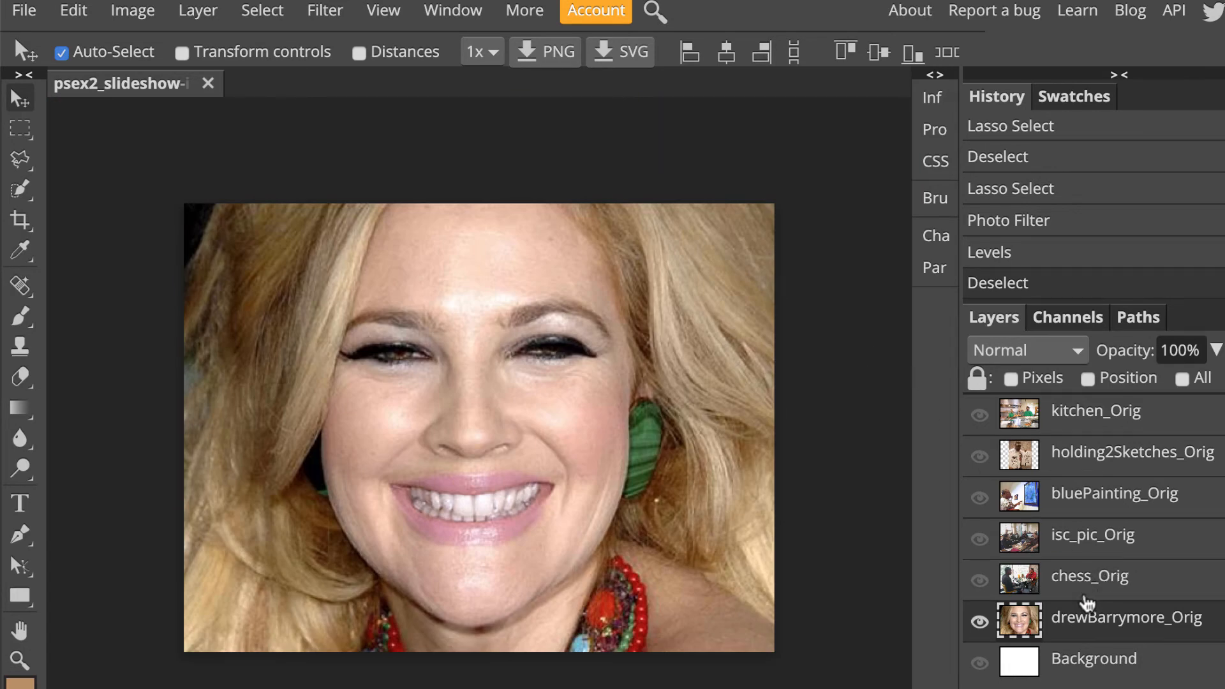
pyautogui.click(326, 14)
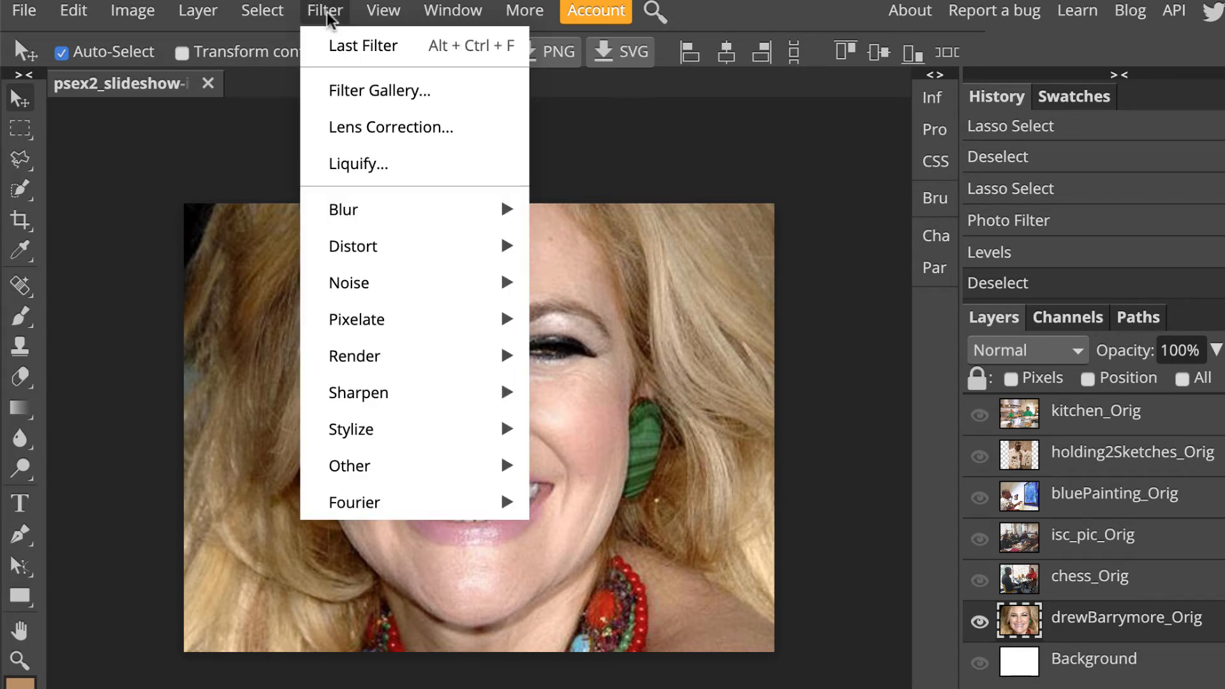
pyautogui.click(332, 51)
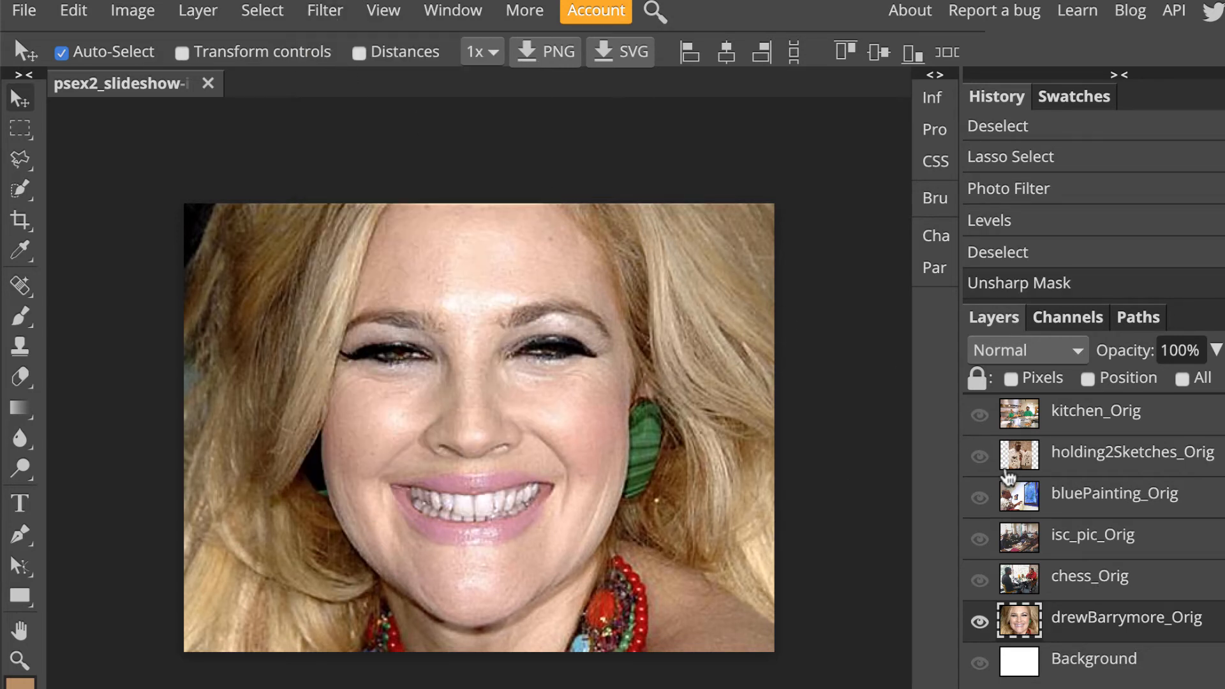
# Step: Show the chess_Orig layer, make it active, and repeat the last Unsharp Mask filter on it
pyautogui.click(983, 579)
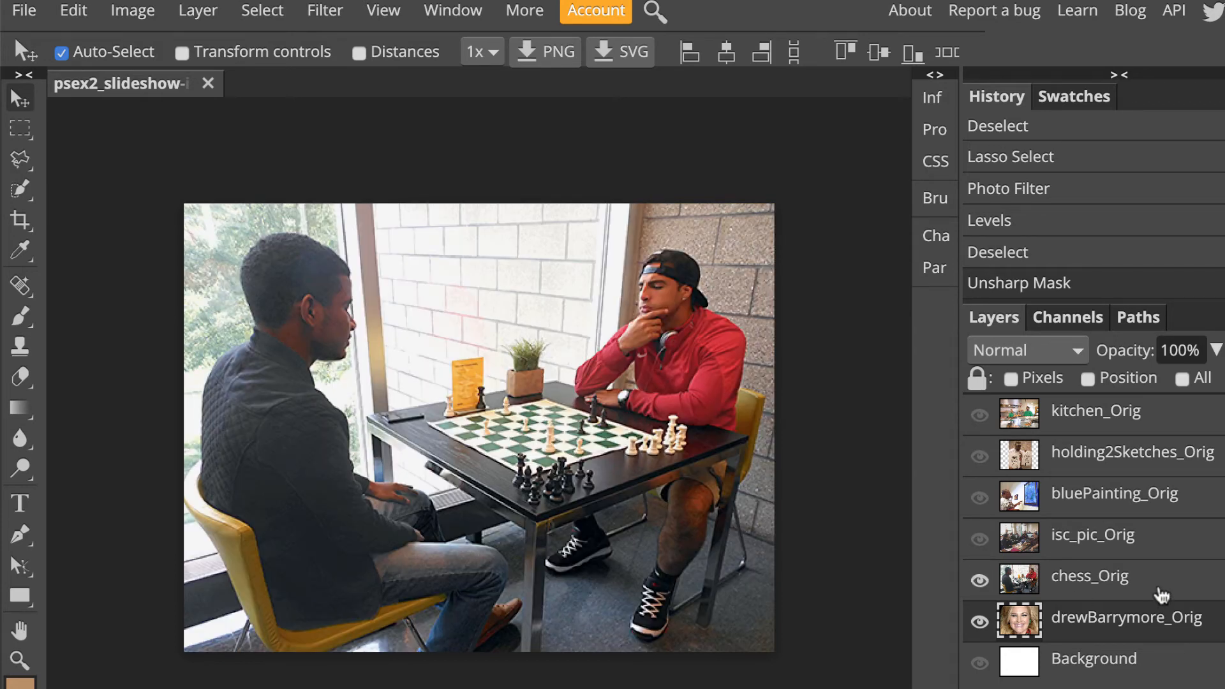
pyautogui.click(1161, 589)
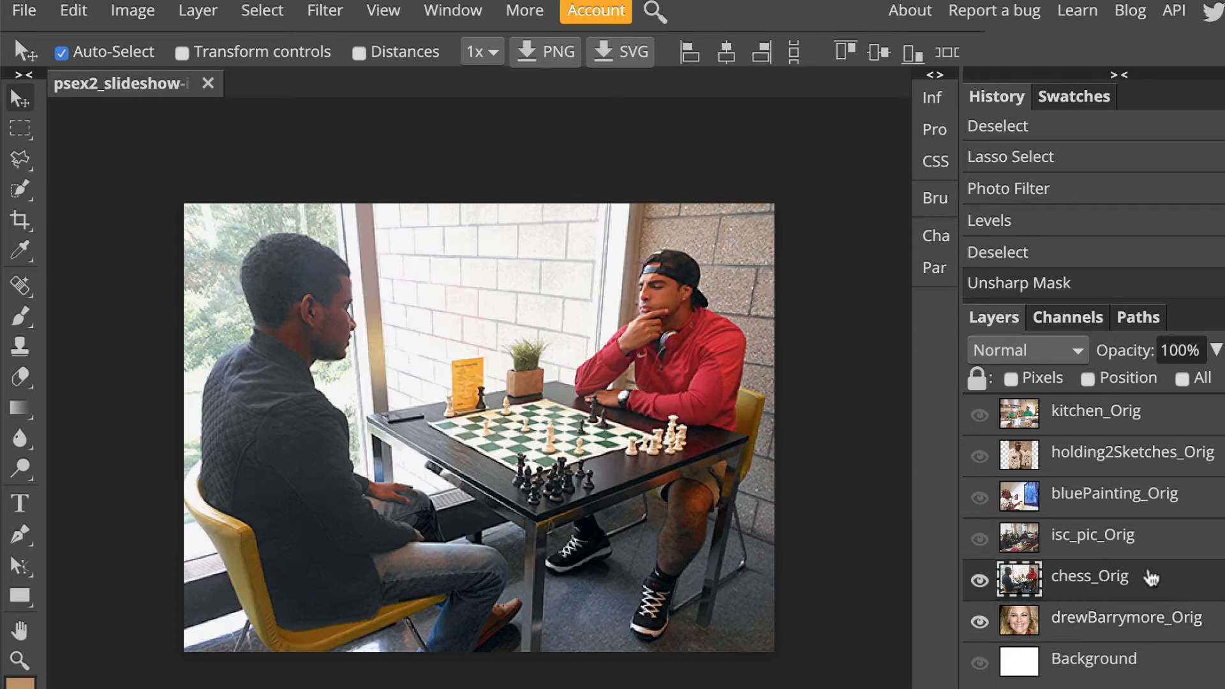
pyautogui.click(325, 10)
pyautogui.click(347, 46)
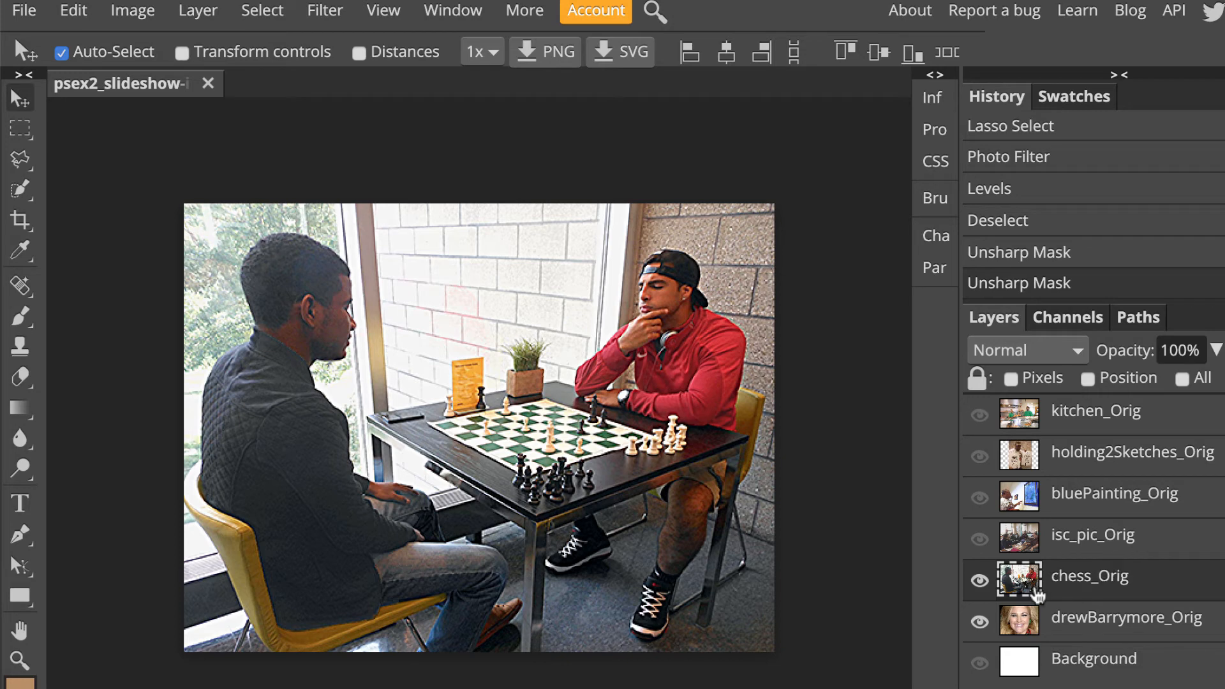
# Step: Show all photo layers above chess_Orig, and hide them one at a time from kitchen_Orig down to chess_Orig to review each photo
pyautogui.click(981, 581)
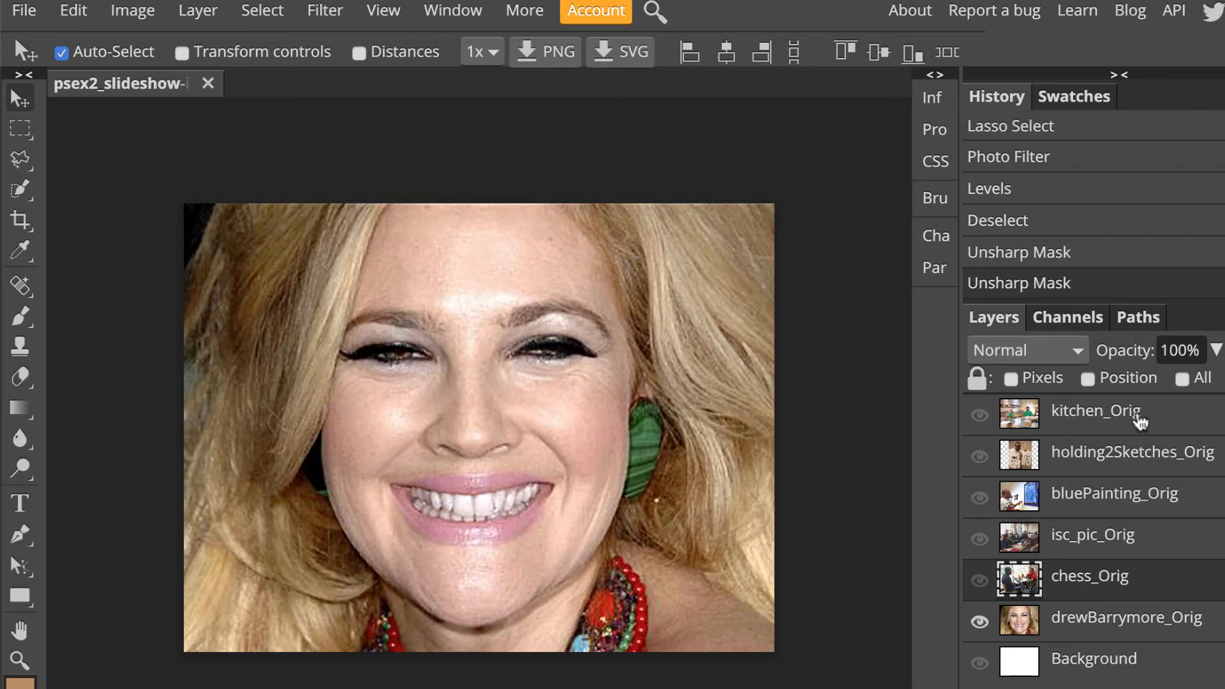
pyautogui.moveTo(979, 415); pyautogui.dragTo(974, 598)
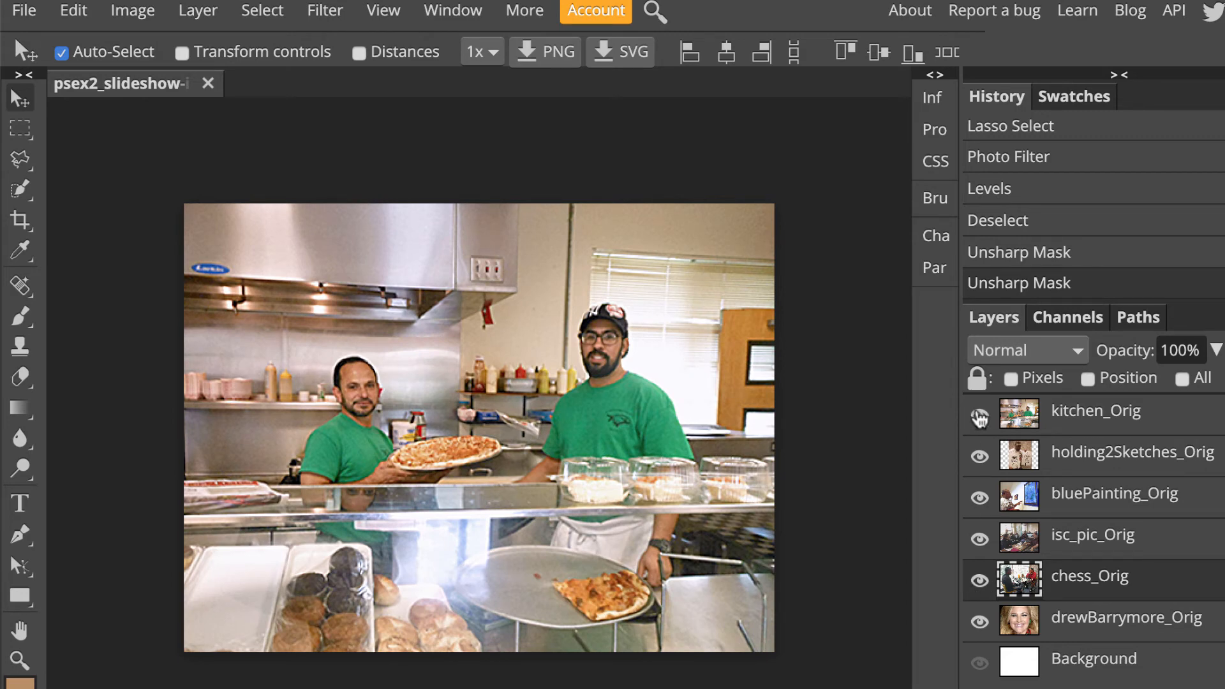
pyautogui.click(981, 416)
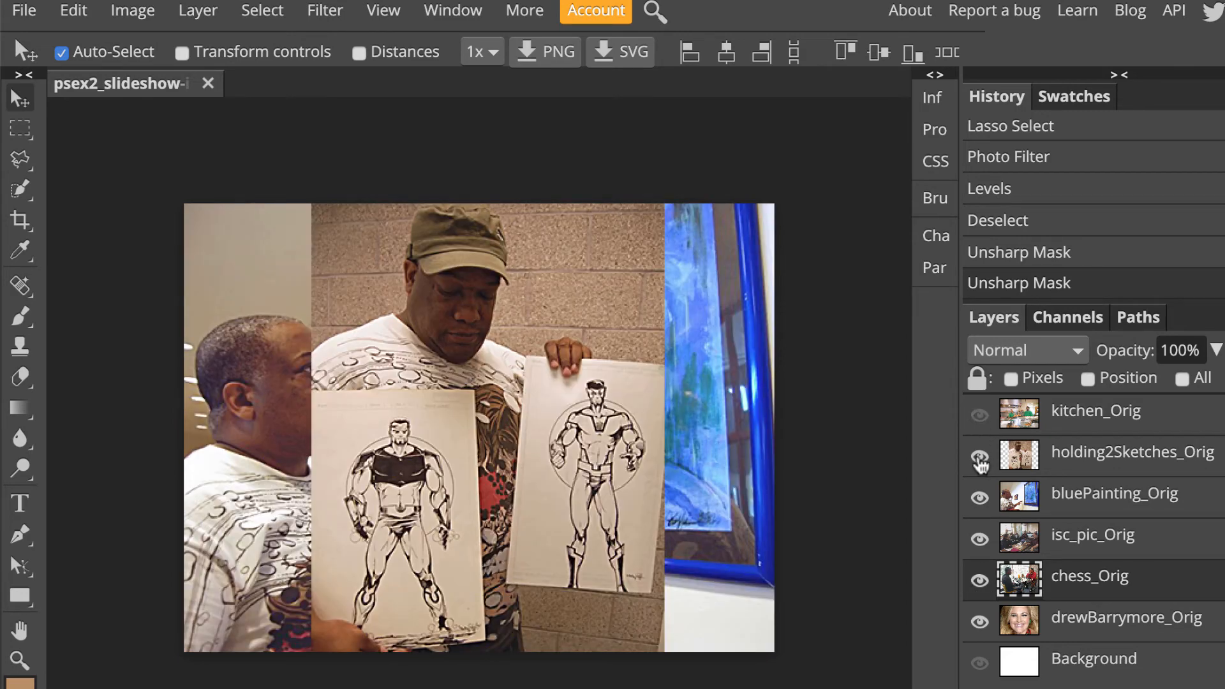
pyautogui.click(981, 459)
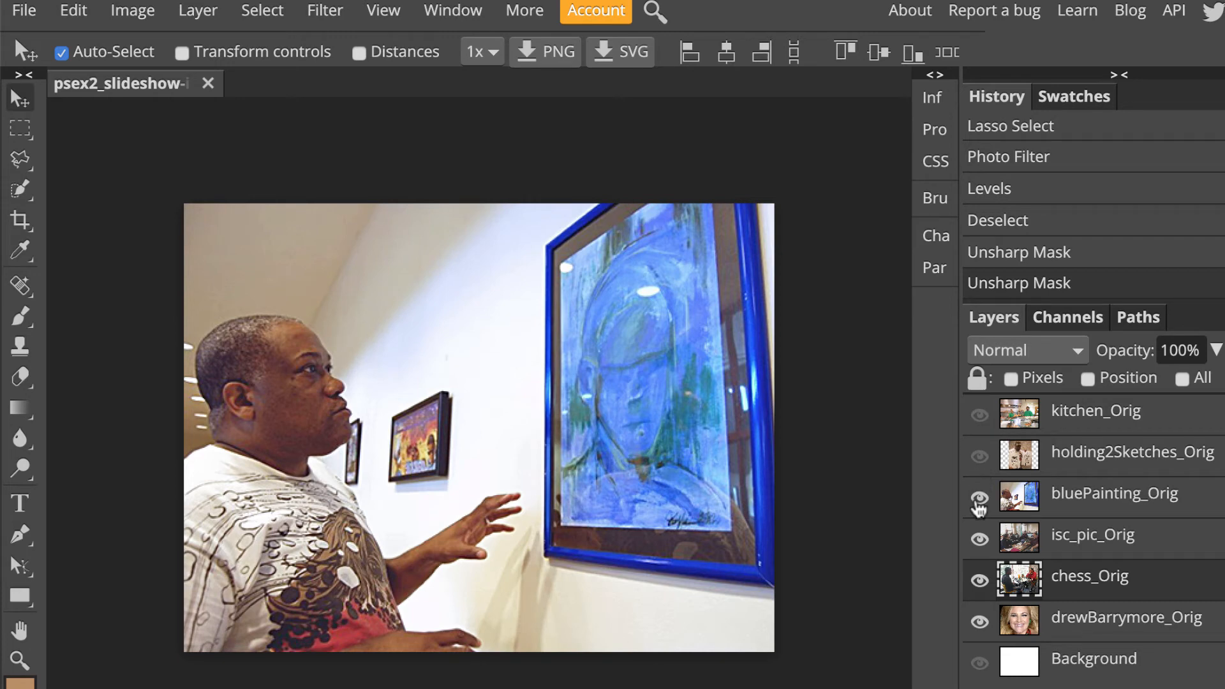
pyautogui.click(979, 499)
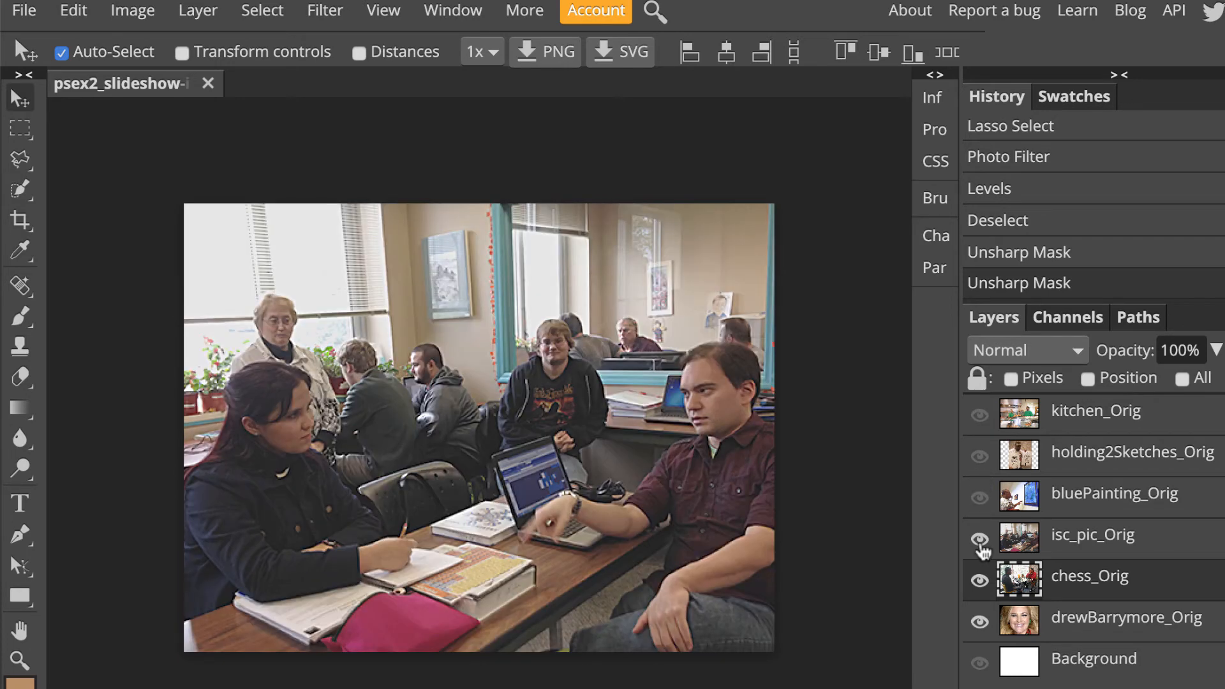
pyautogui.click(981, 540)
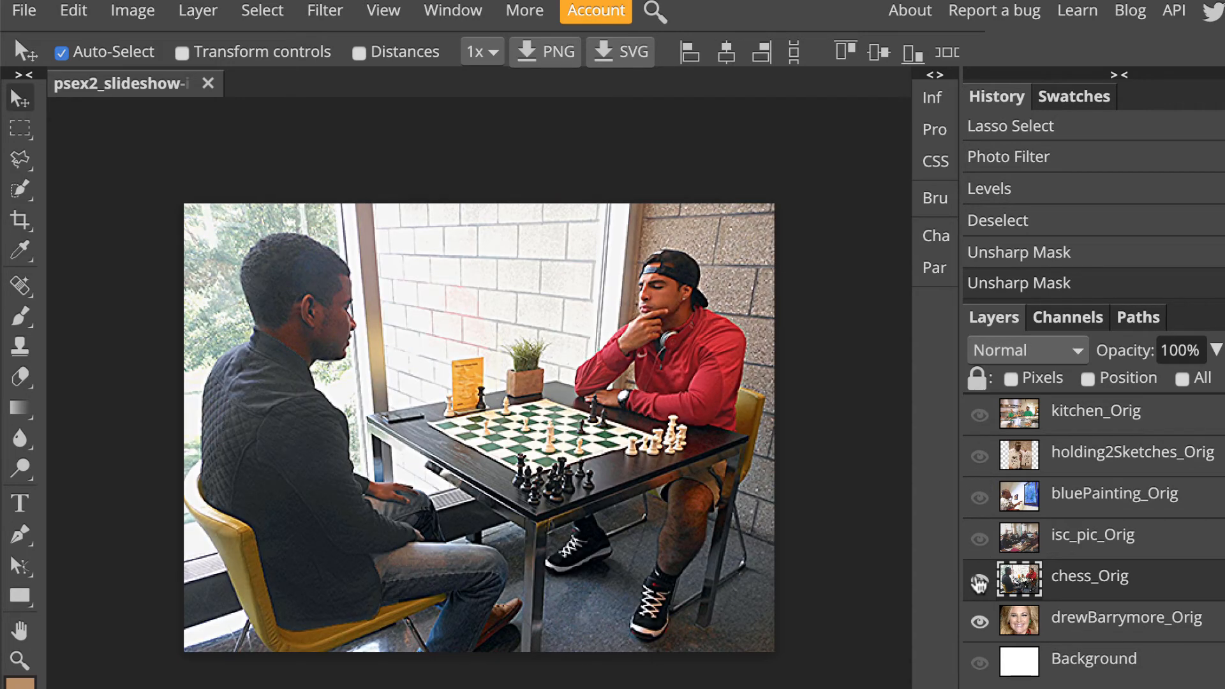
pyautogui.click(980, 582)
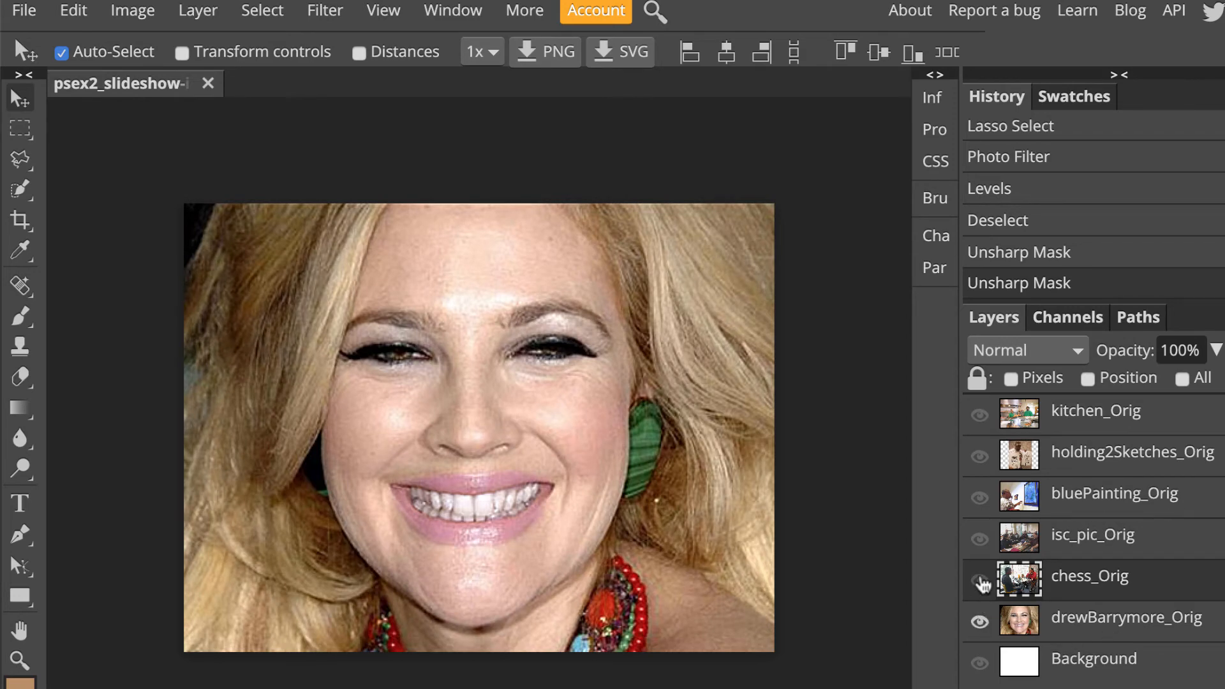
# Step: Make the chess_Orig, isc_pic_Orig, bluePainting_Orig, holding2Sketches_Orig and kitchen_Orig layers visible again
pyautogui.click(981, 581)
pyautogui.click(980, 541)
pyautogui.click(980, 498)
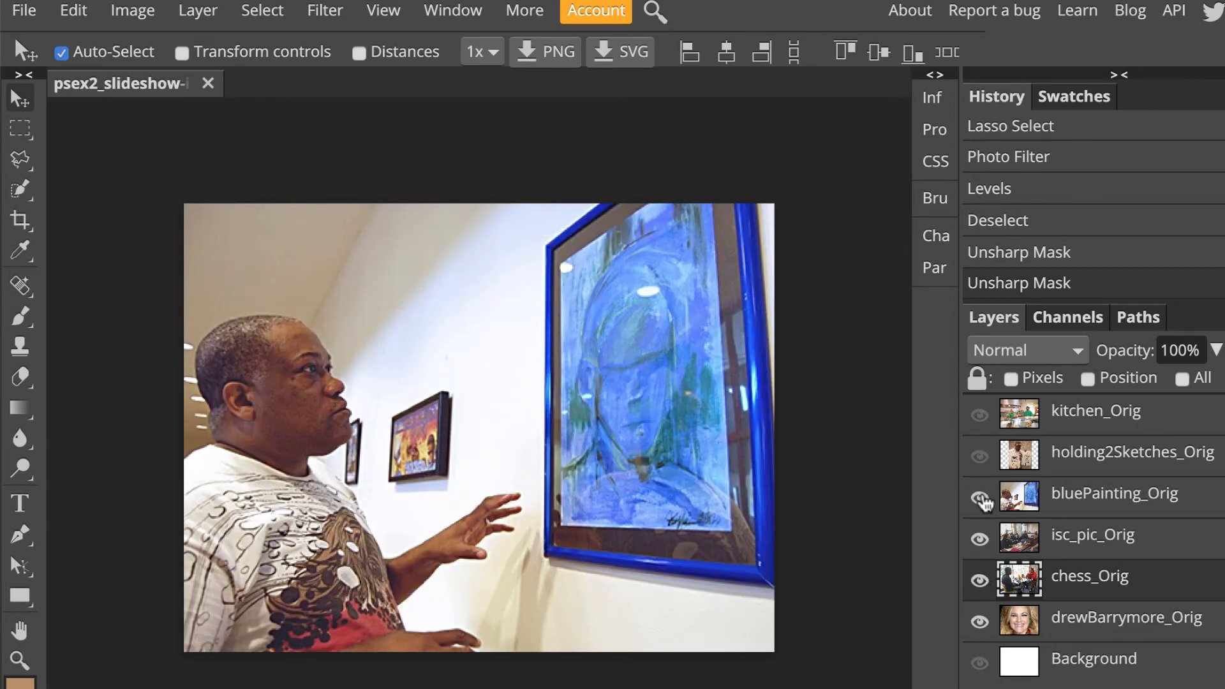
pyautogui.click(980, 458)
pyautogui.click(980, 416)
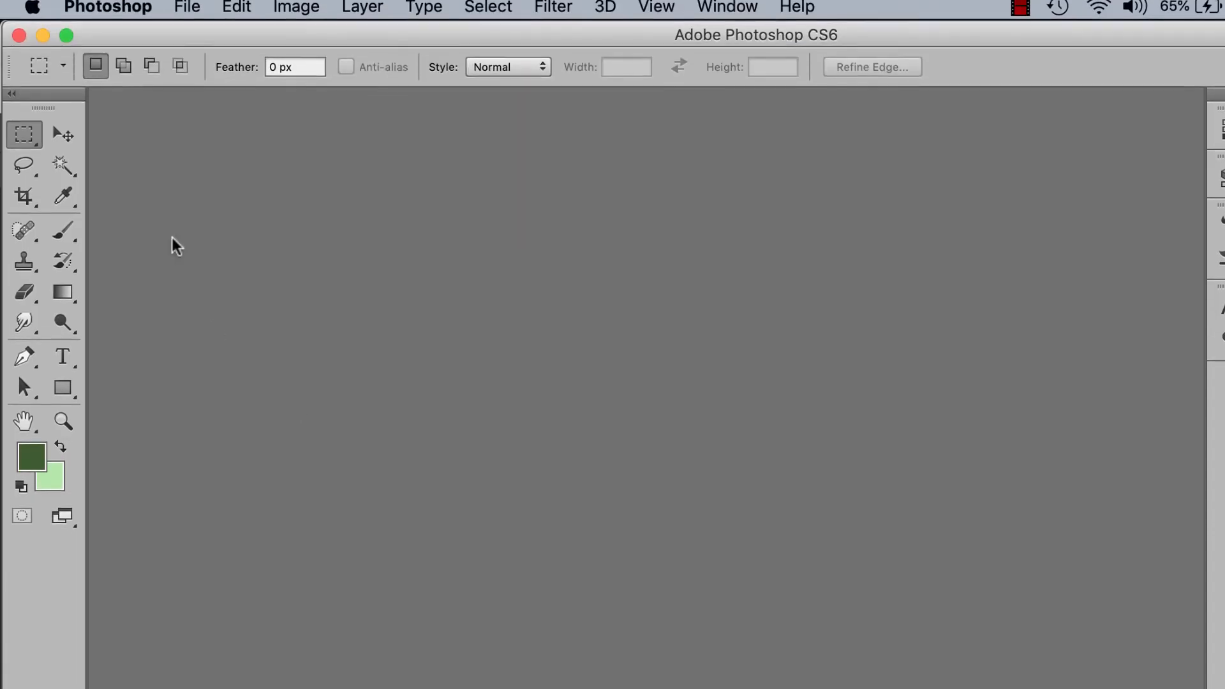
pyautogui.click(191, 9)
pyautogui.moveTo(213, 539)
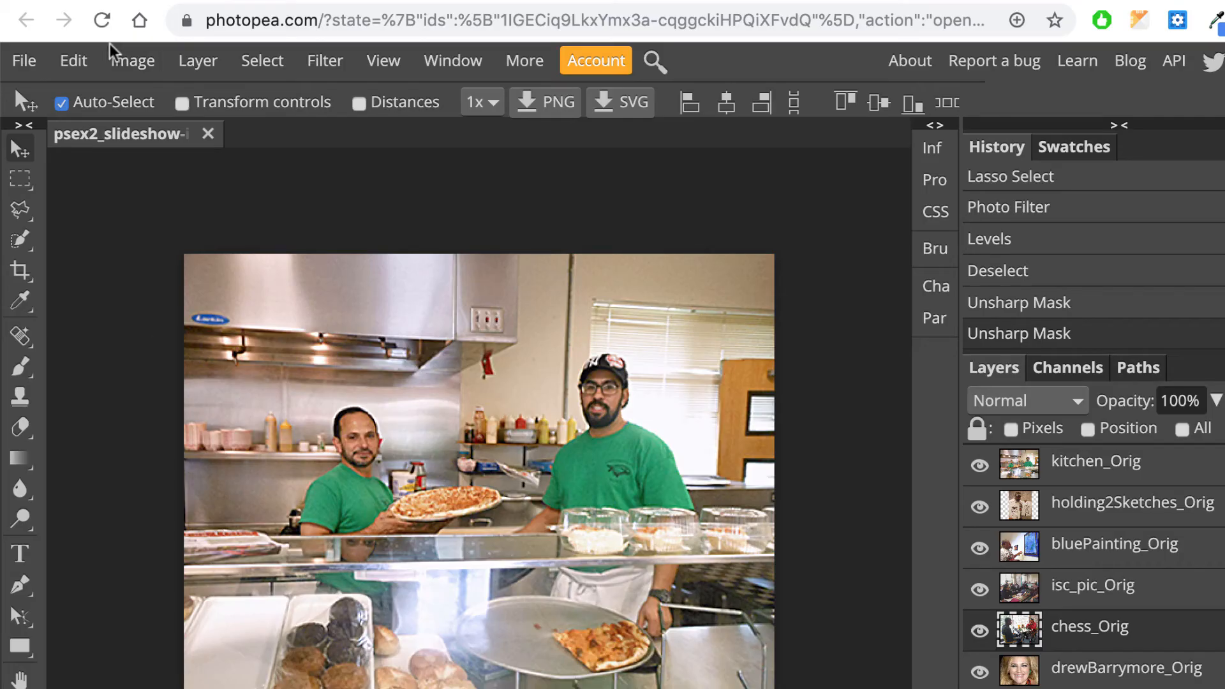
# Step: Save the slideshow document to Google Drive
pyautogui.click(32, 62)
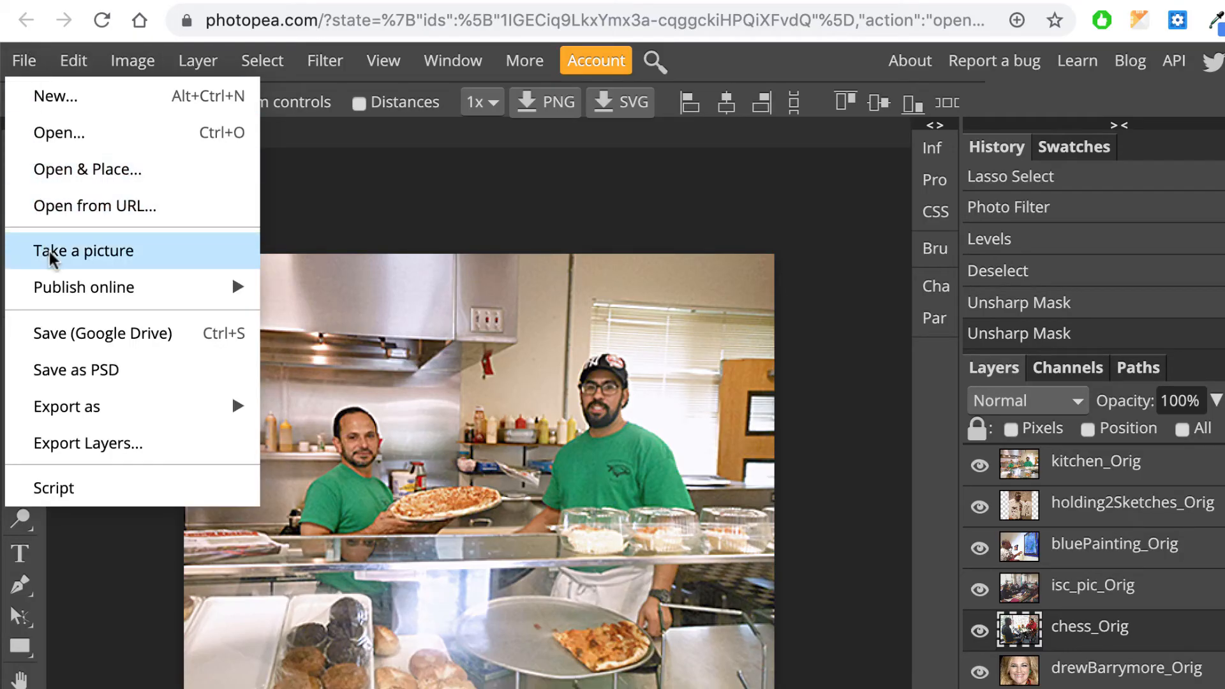
pyautogui.click(58, 333)
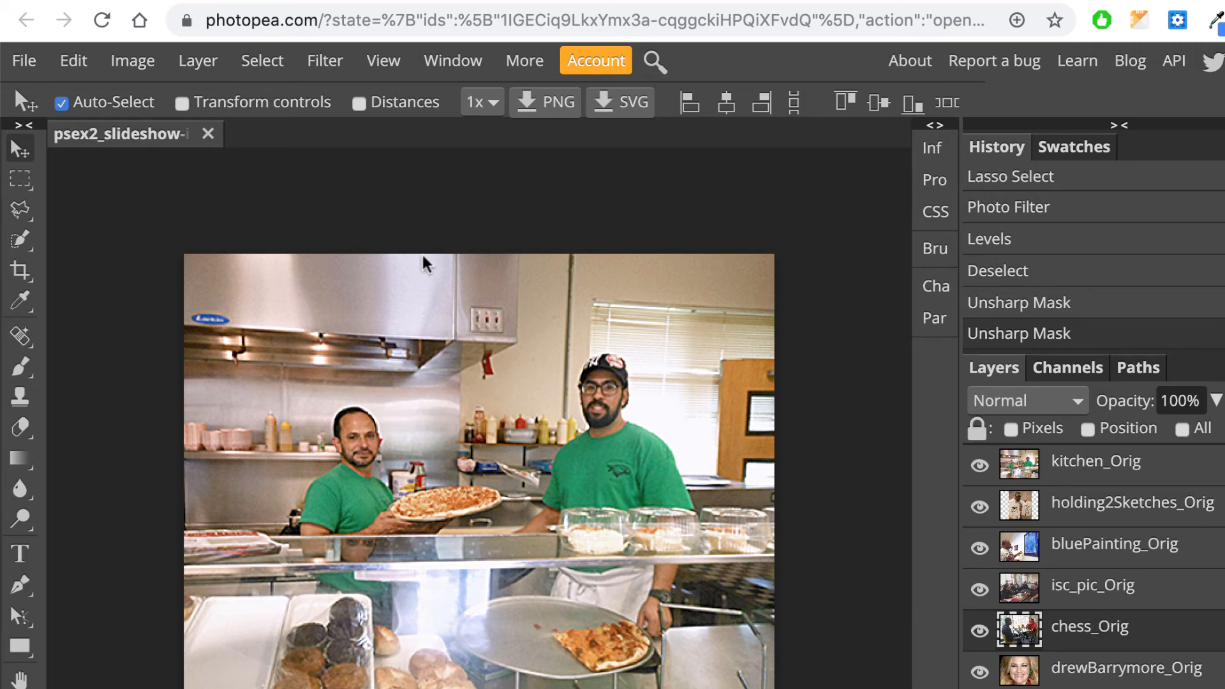
# Step: Set up Export Layers for all layers without the "-e-" name restriction, in JPG format at 100% quality
pyautogui.click(20, 62)
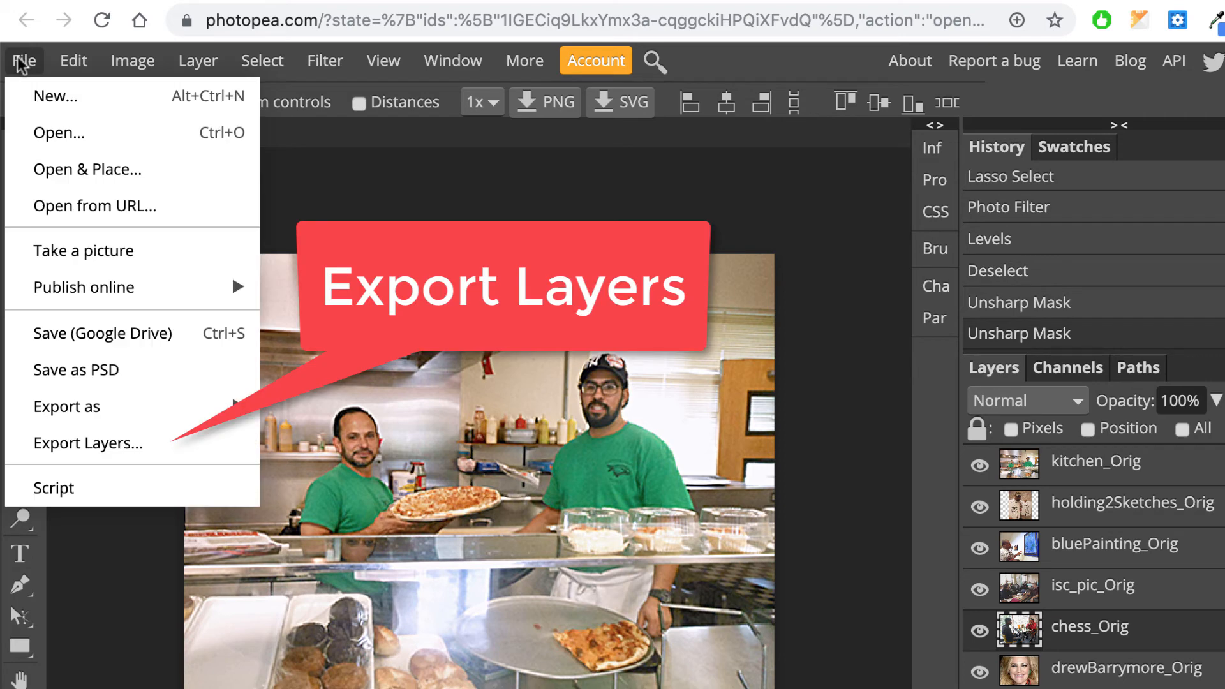
pyautogui.click(61, 445)
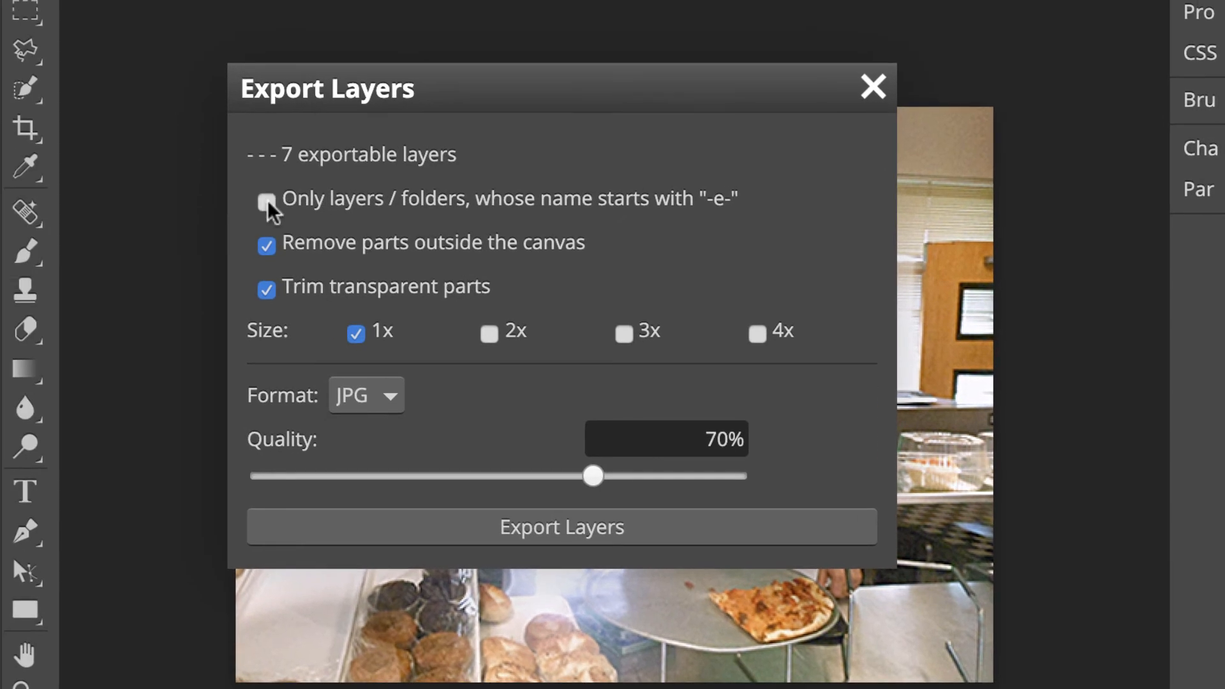
pyautogui.click(266, 201)
pyautogui.click(268, 200)
pyautogui.click(385, 393)
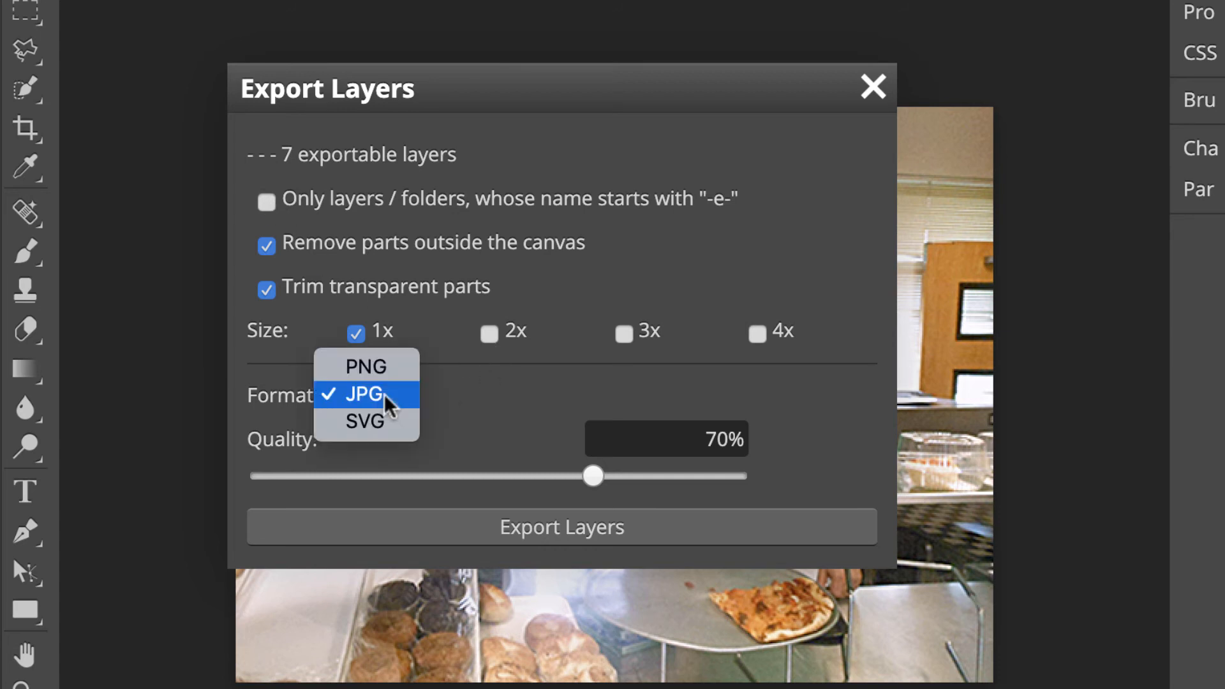
pyautogui.click(384, 393)
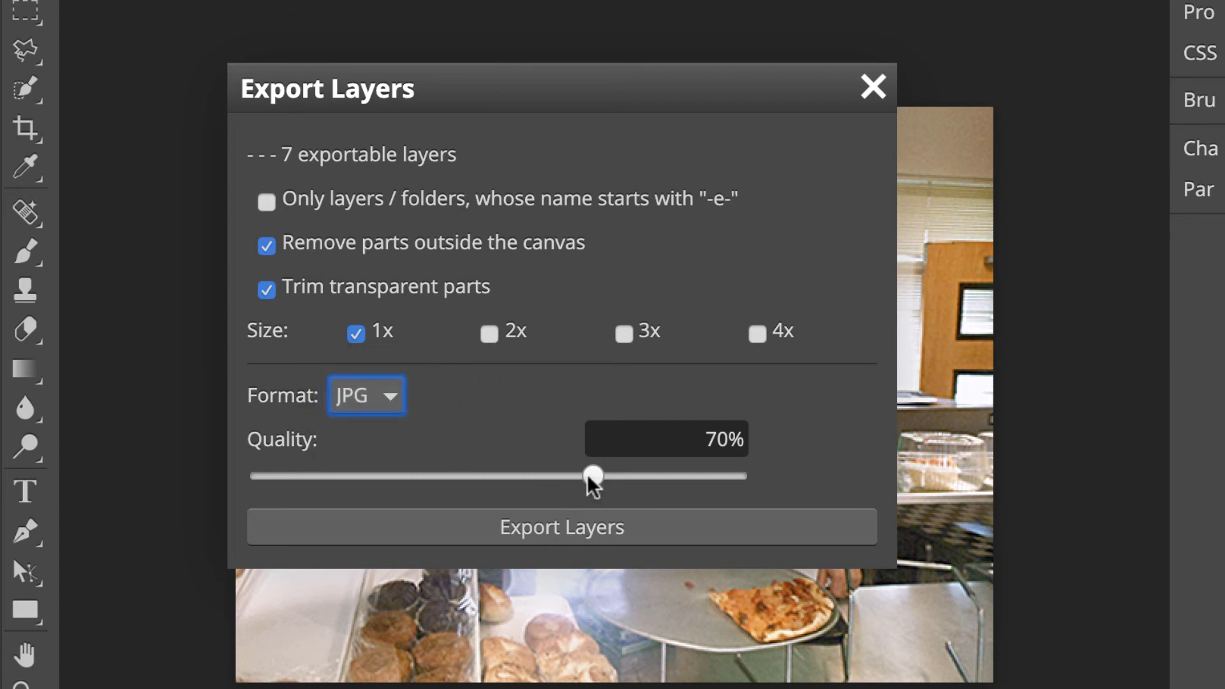
pyautogui.moveTo(588, 477); pyautogui.dragTo(757, 483)
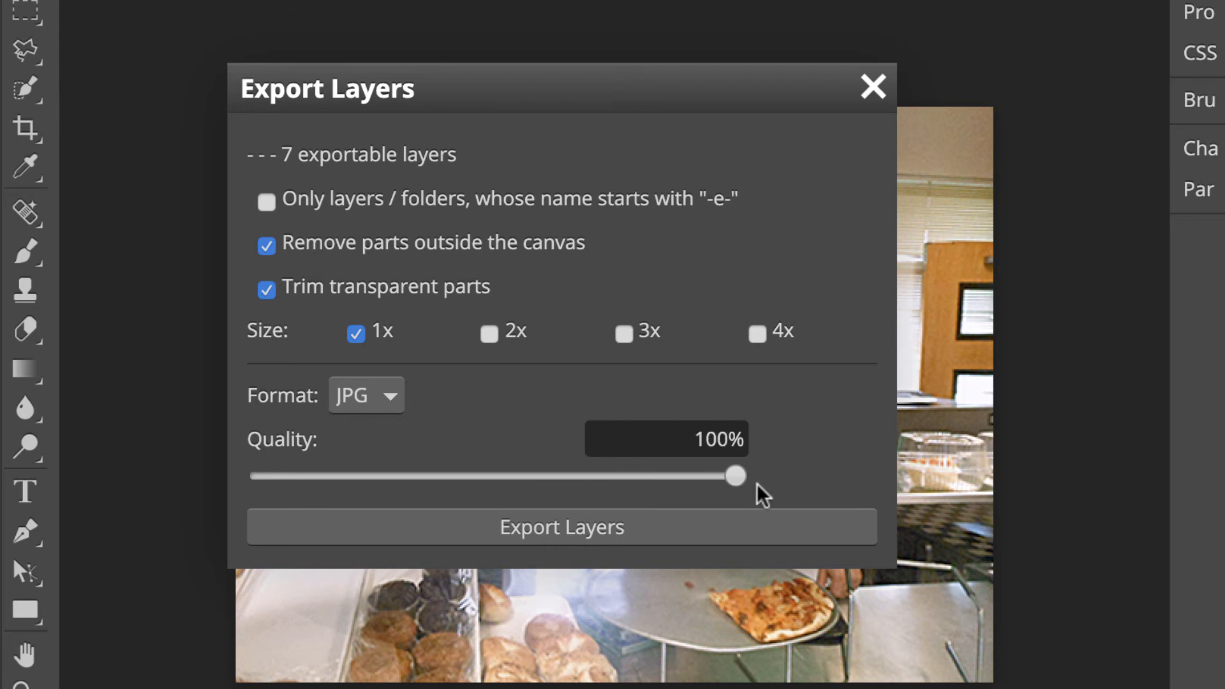
pyautogui.moveTo(701, 475); pyautogui.dragTo(683, 473)
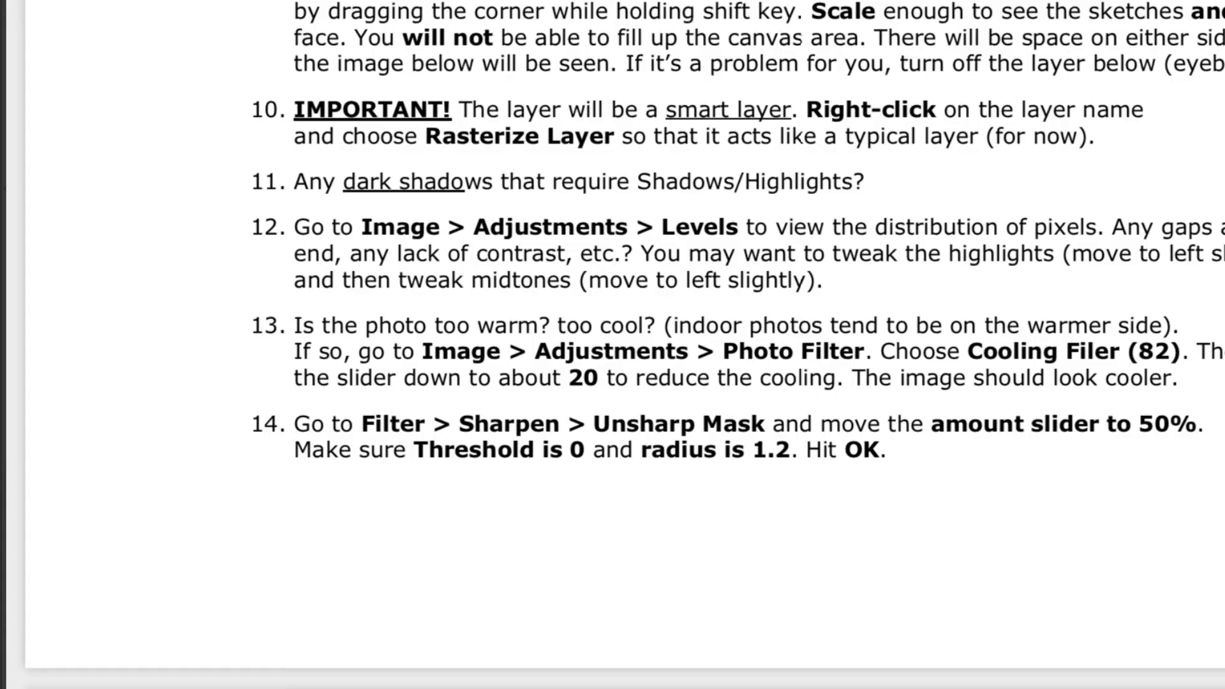
# Step: Read through the class notes, from the Unsharp Mask instructions to the remaining images and the teeth whitening step
pyautogui.scroll(-15, 808, 327)
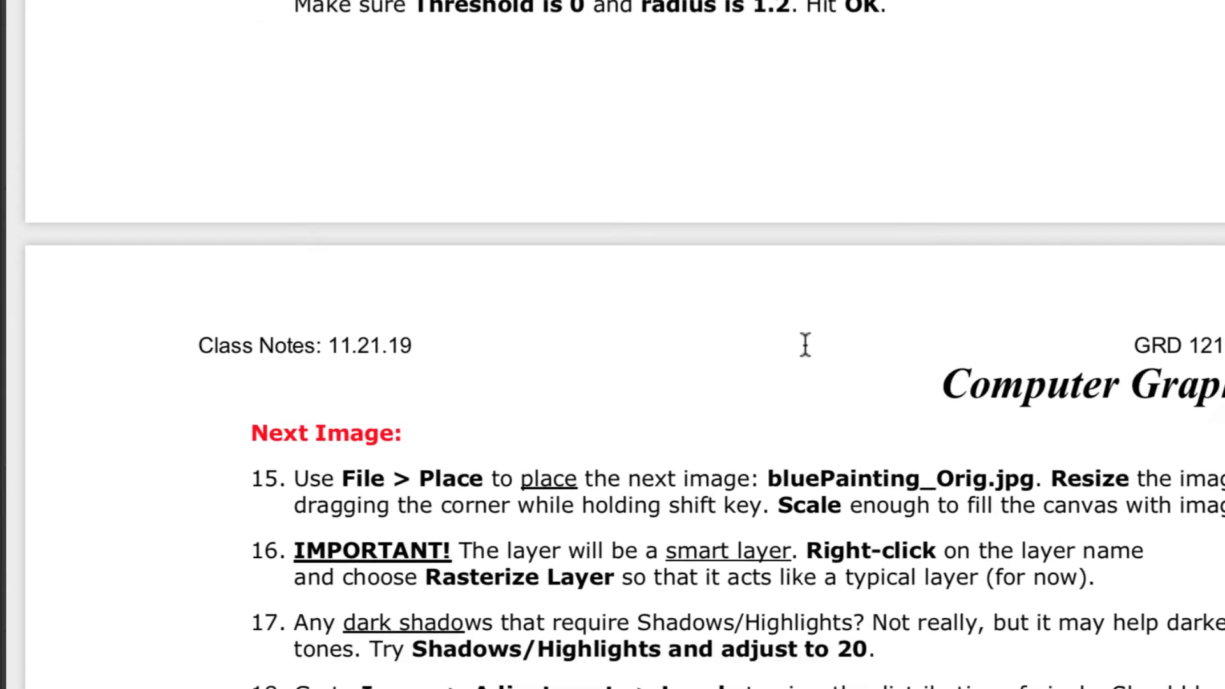
pyautogui.scroll(-12, 806, 344)
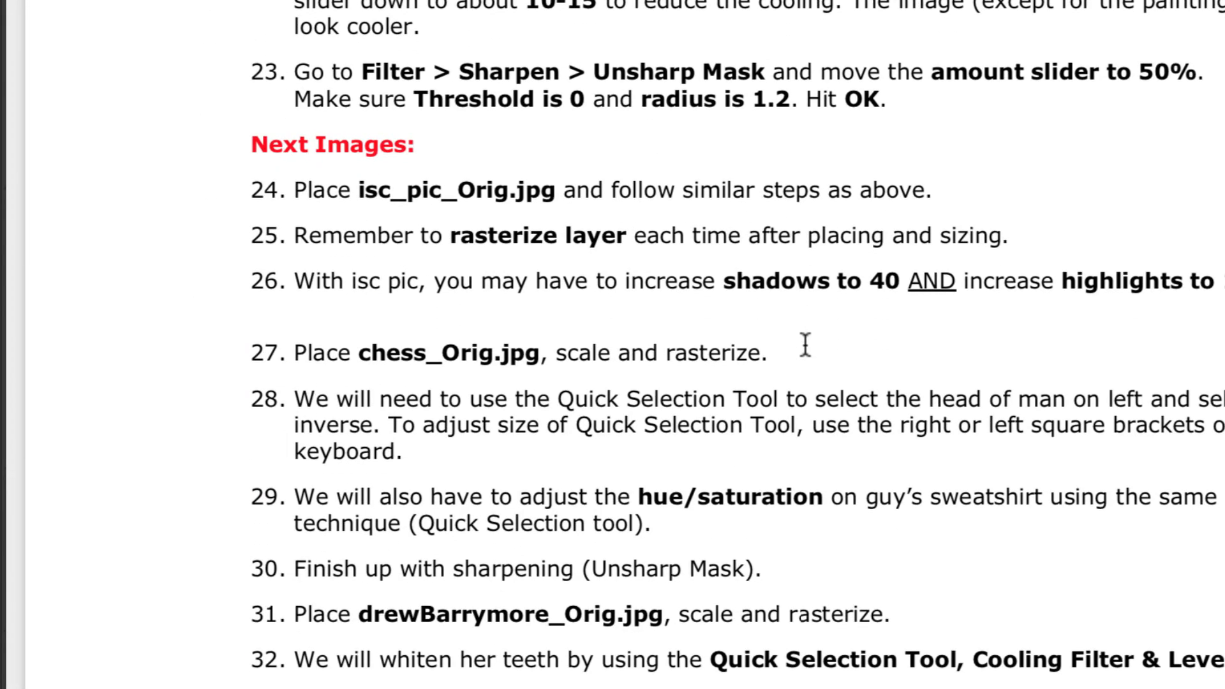
pyautogui.scroll(1, 805, 345)
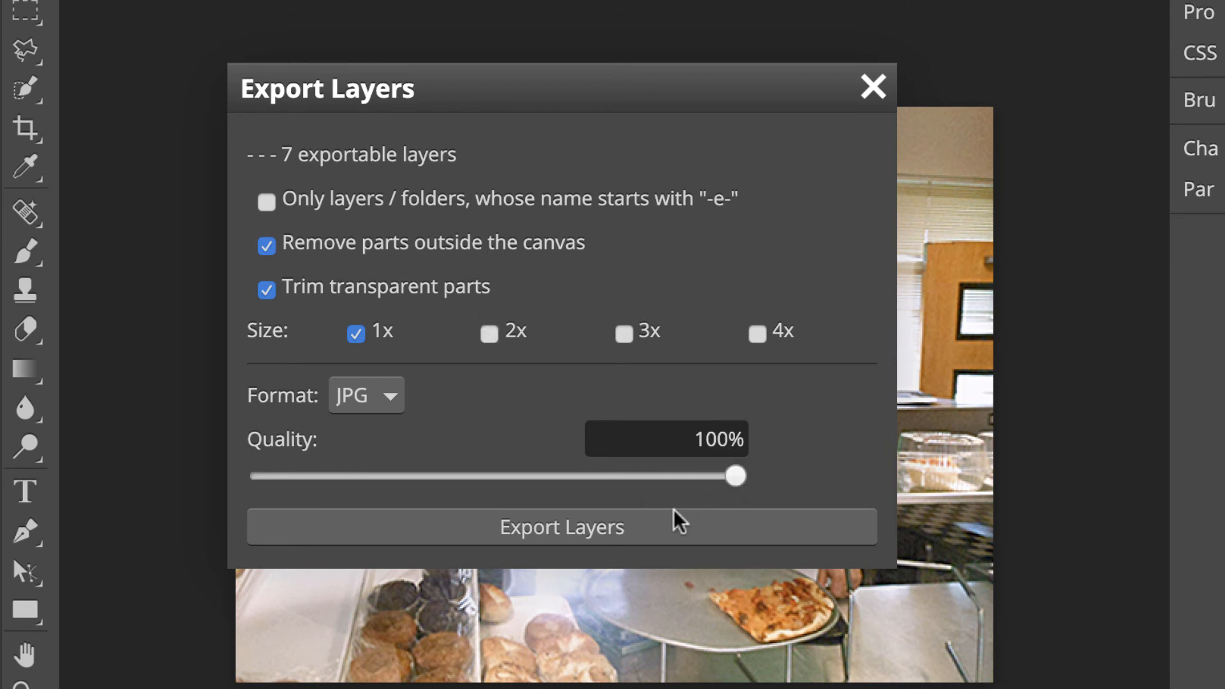
# Step: Export the layers and open the downloaded zip archive to extract the images
pyautogui.click(555, 521)
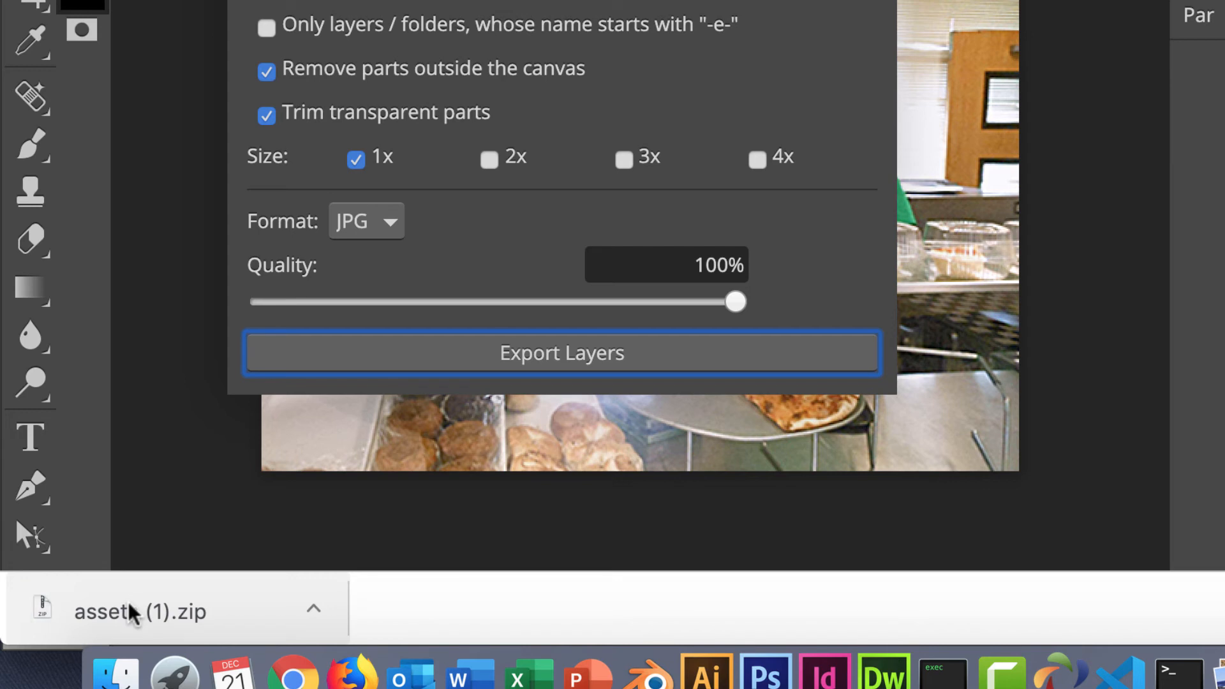
pyautogui.click(101, 602)
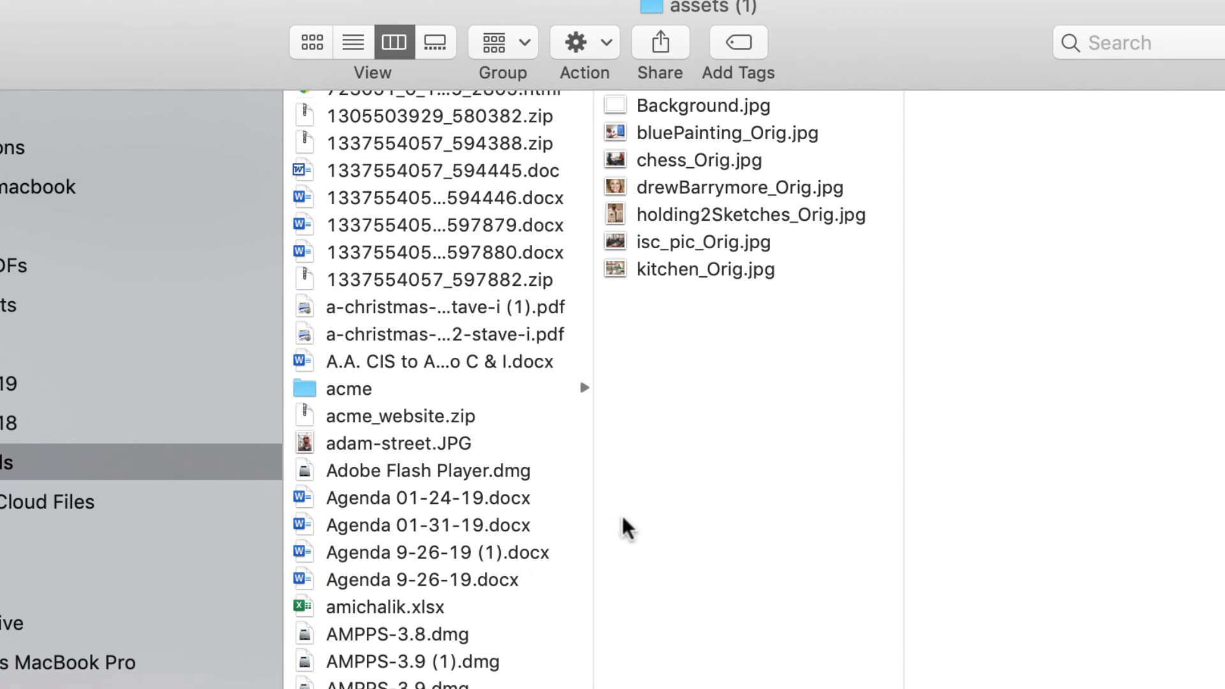
# Step: Check the exported Background.jpg, and locate and open the assets (1) folder in Downloads
pyautogui.click(739, 110)
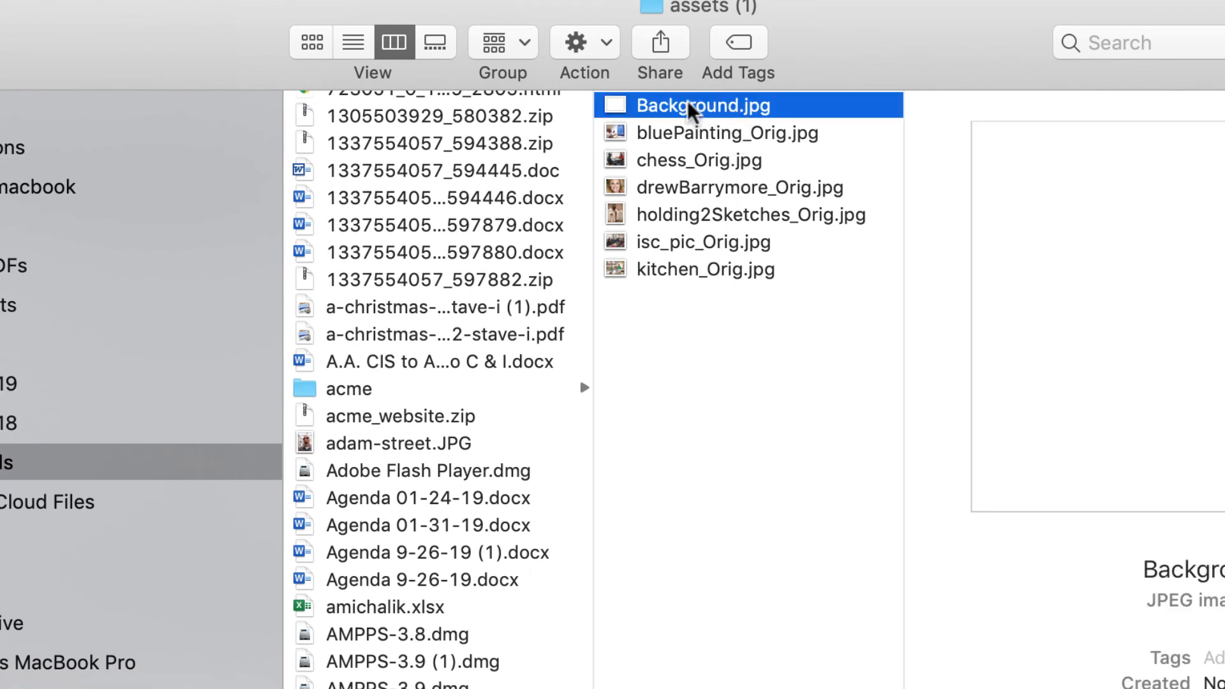
pyautogui.scroll(-10, 539, 539)
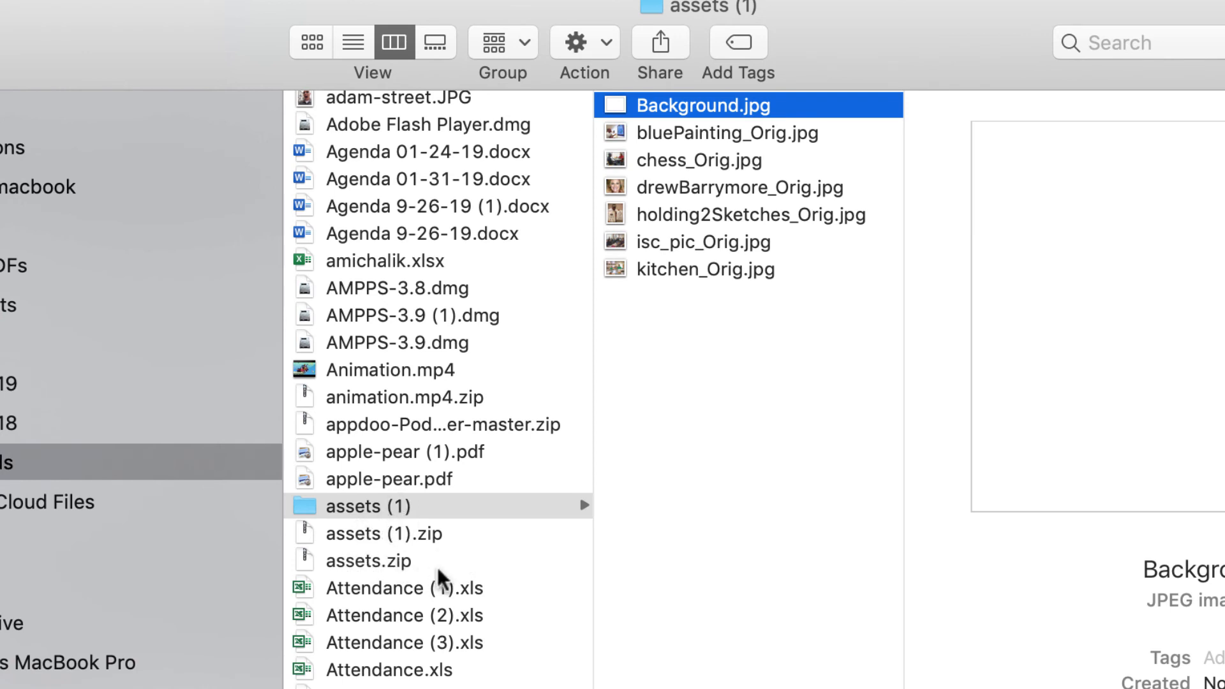
pyautogui.press('Left')
pyautogui.click(376, 561)
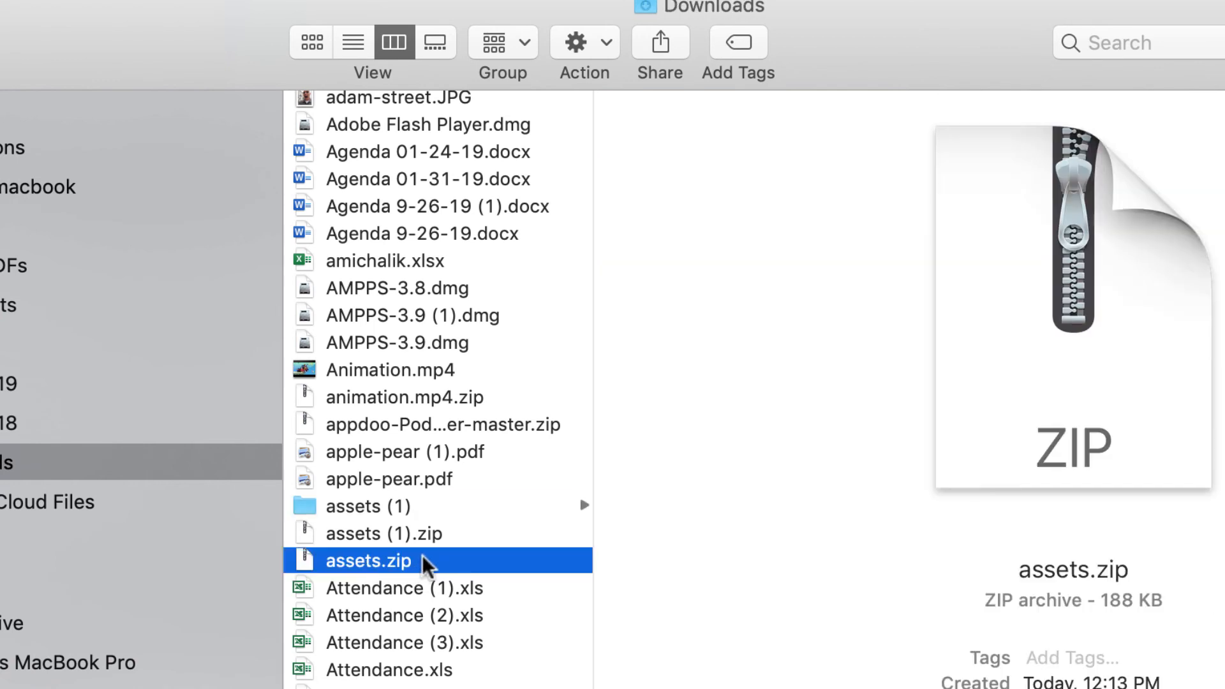
pyautogui.click(393, 507)
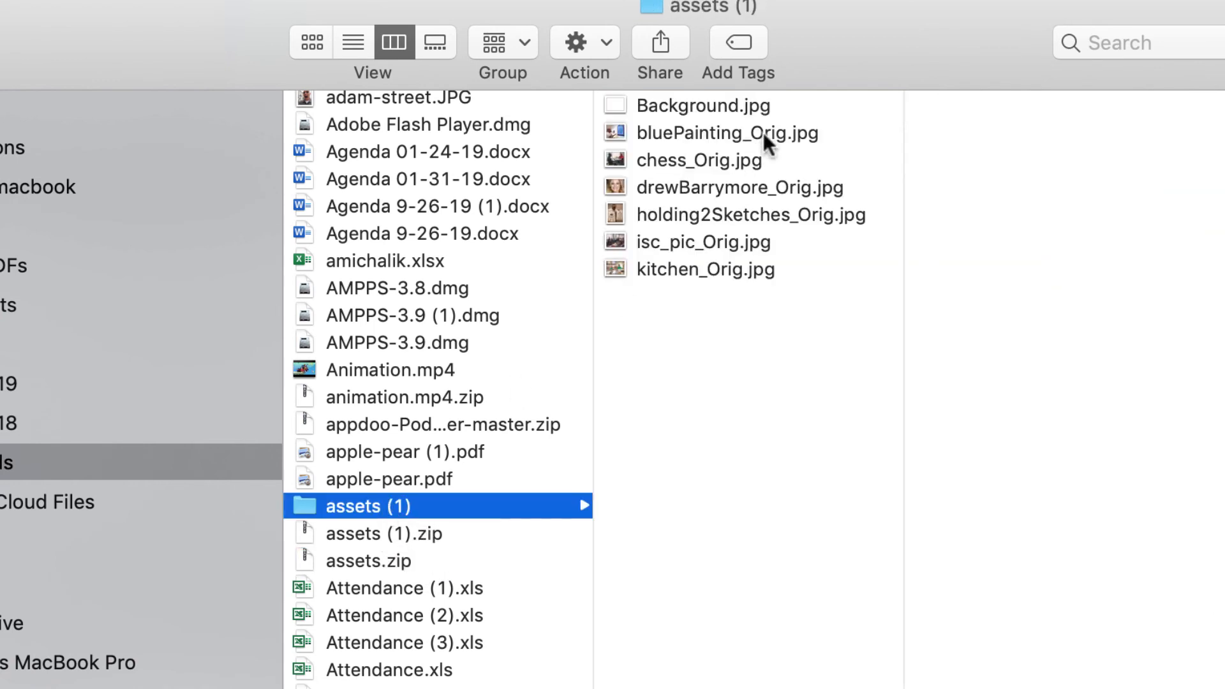
# Step: Preview each exported JPG in the assets (1) folder in turn, from Background.jpg to kitchen_Orig.jpg
pyautogui.click(750, 109)
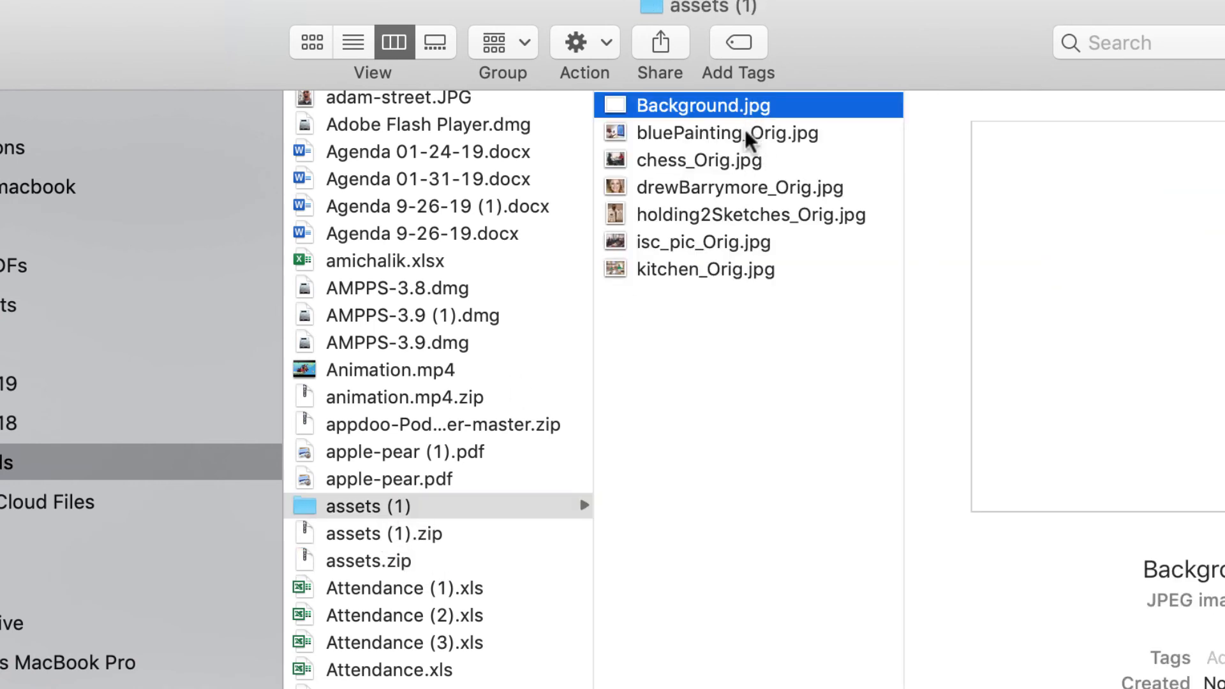
pyautogui.click(750, 135)
pyautogui.click(702, 163)
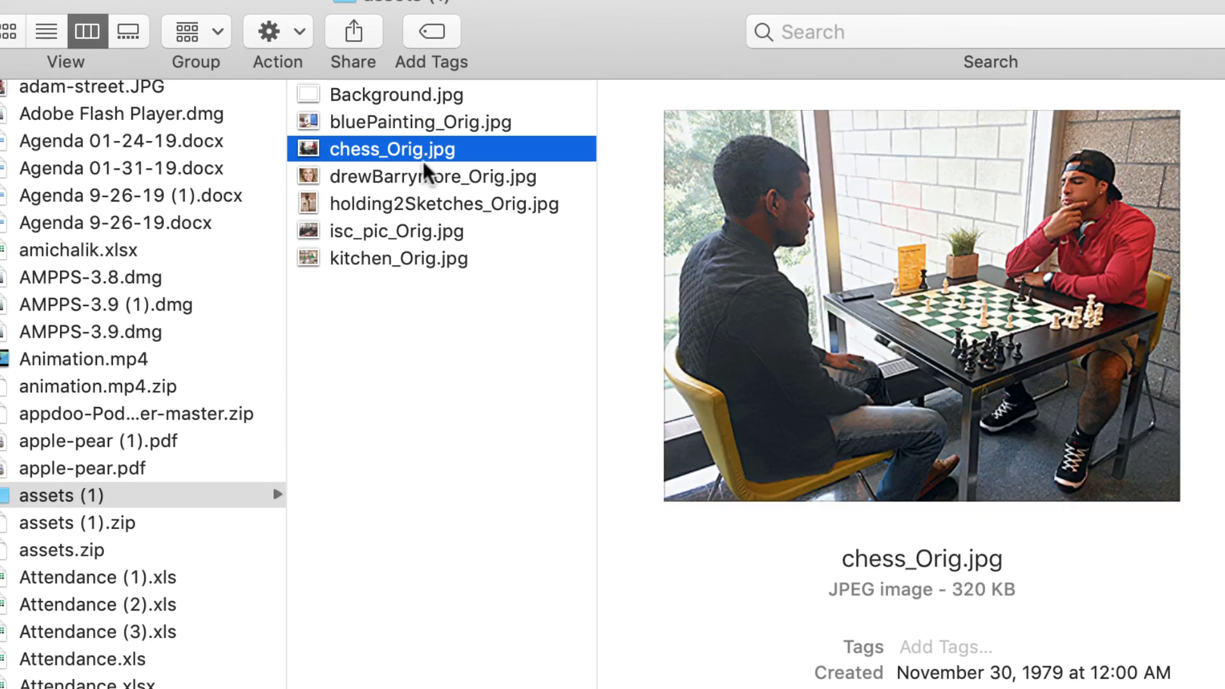
pyautogui.click(428, 179)
pyautogui.click(428, 205)
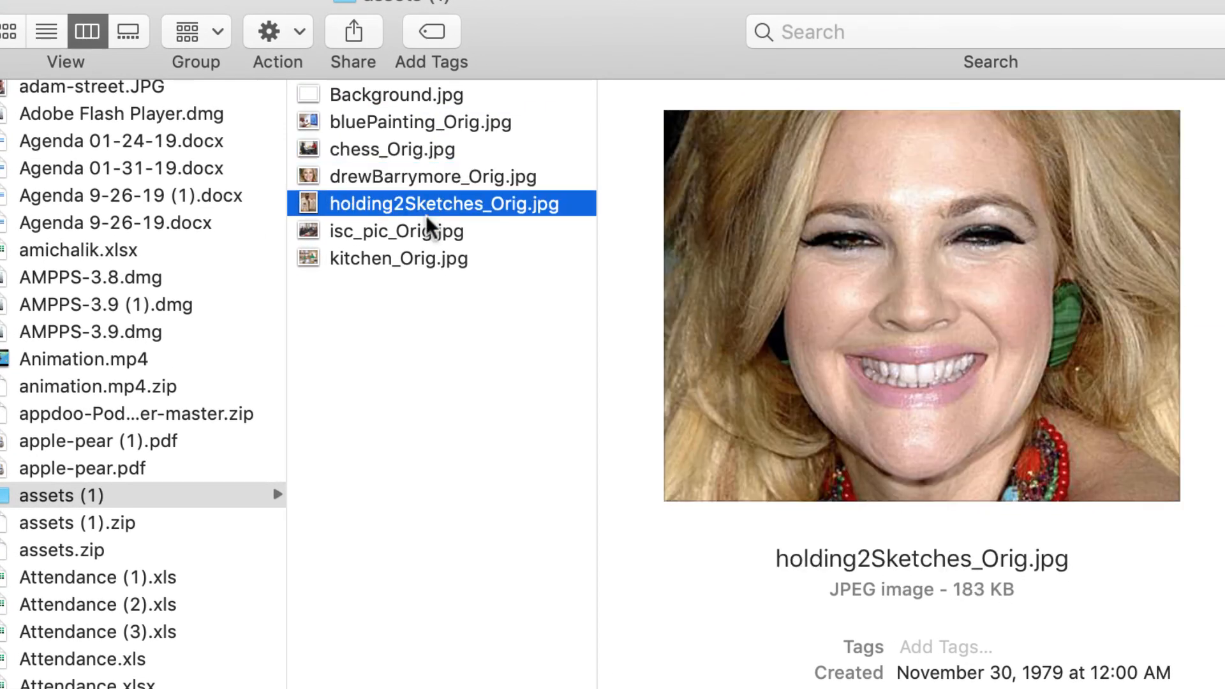
pyautogui.click(429, 231)
pyautogui.click(424, 258)
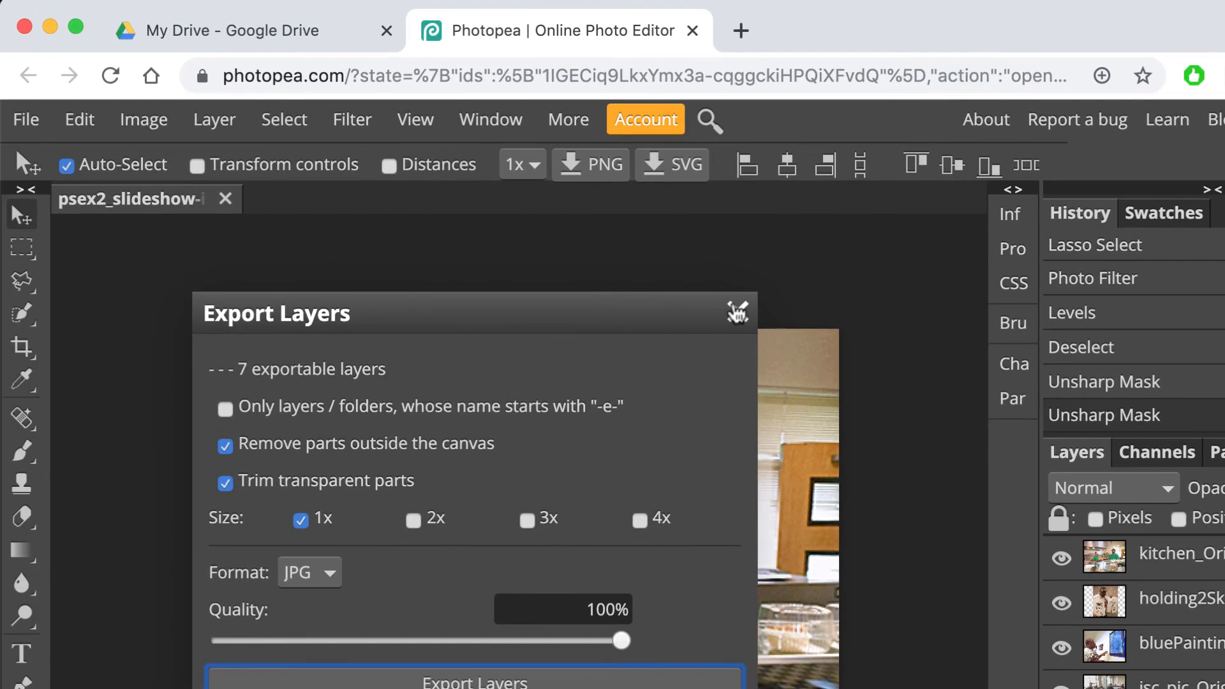
# Step: Close the Export Layers dialog, switch to Google Drive and leave the PSD preview to return to My Drive
pyautogui.click(738, 312)
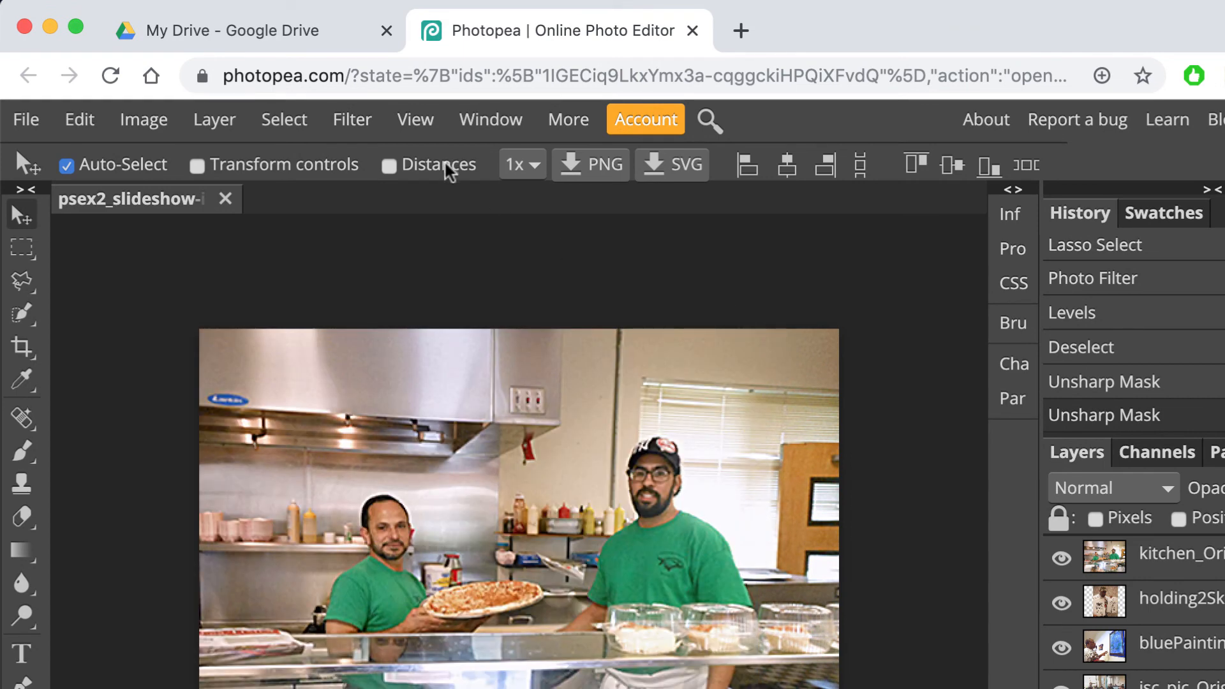
pyautogui.click(296, 33)
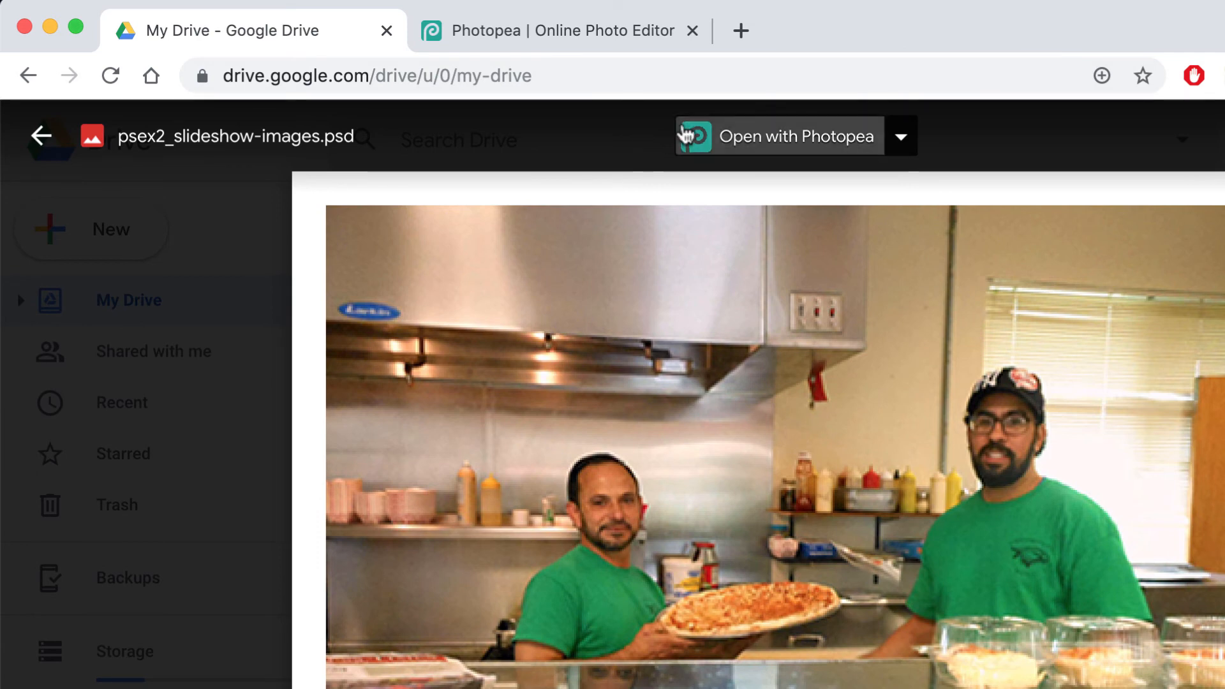
pyautogui.click(57, 134)
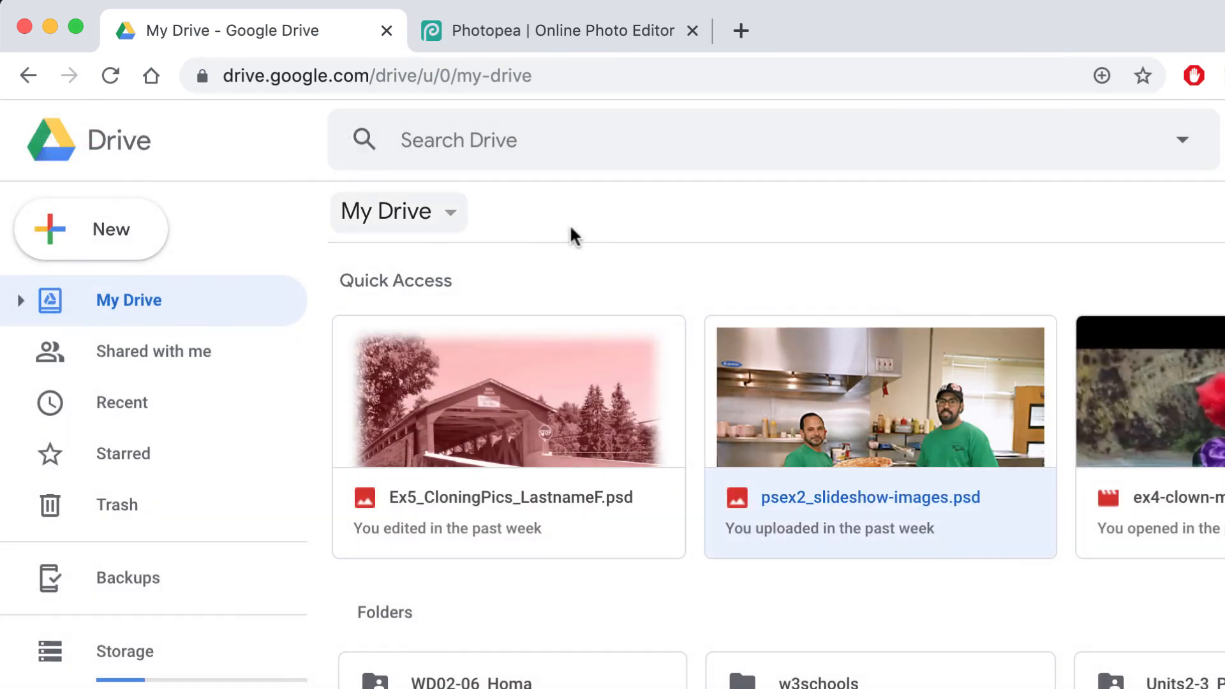
# Step: Turn on link sharing for psex2_slideshow-images.psd so anyone with the link can view it
pyautogui.rightClick(928, 411)
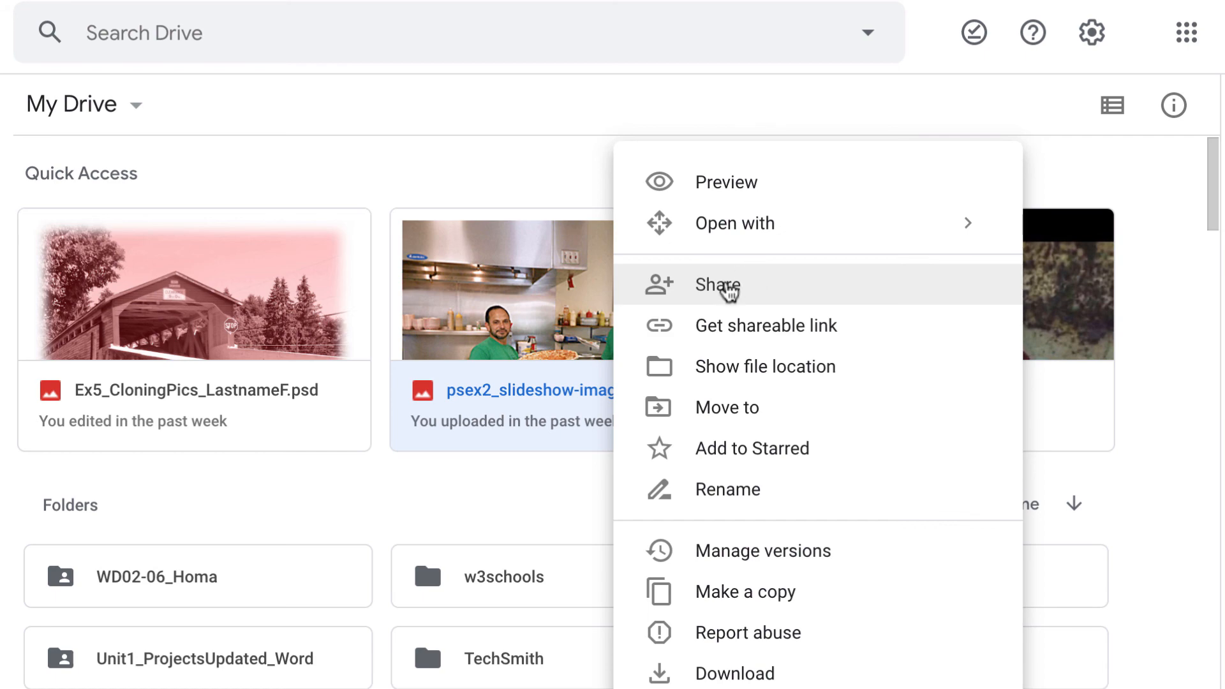
pyautogui.click(727, 290)
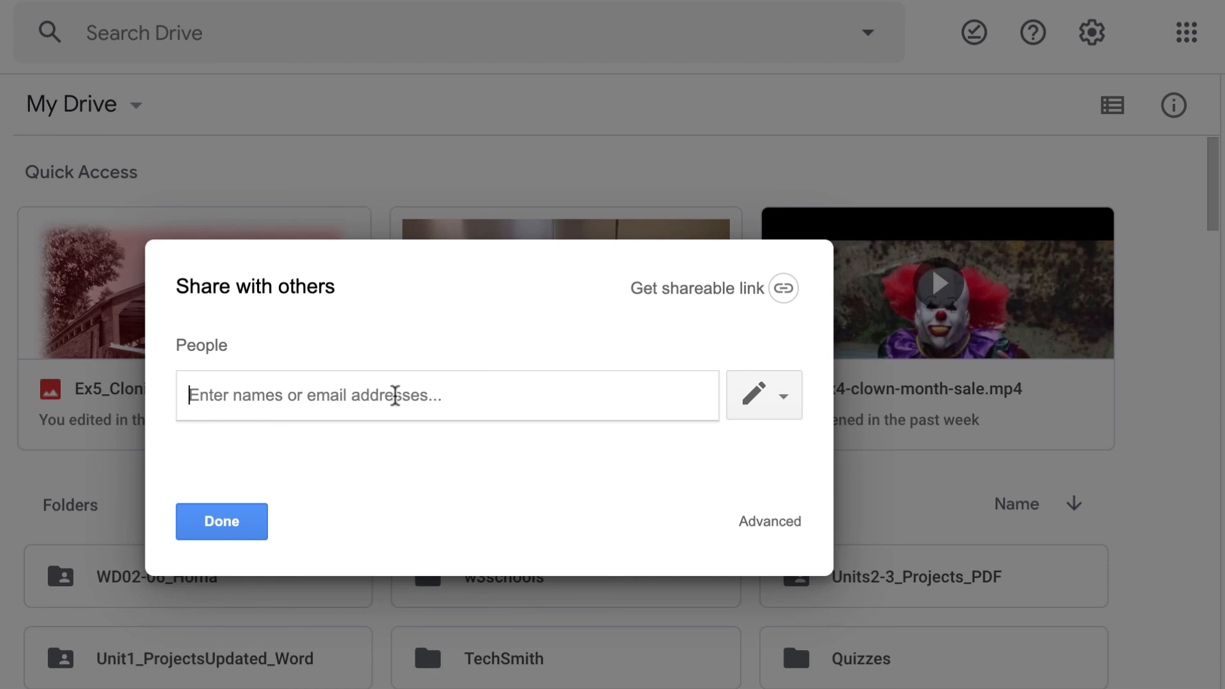
pyautogui.click(790, 286)
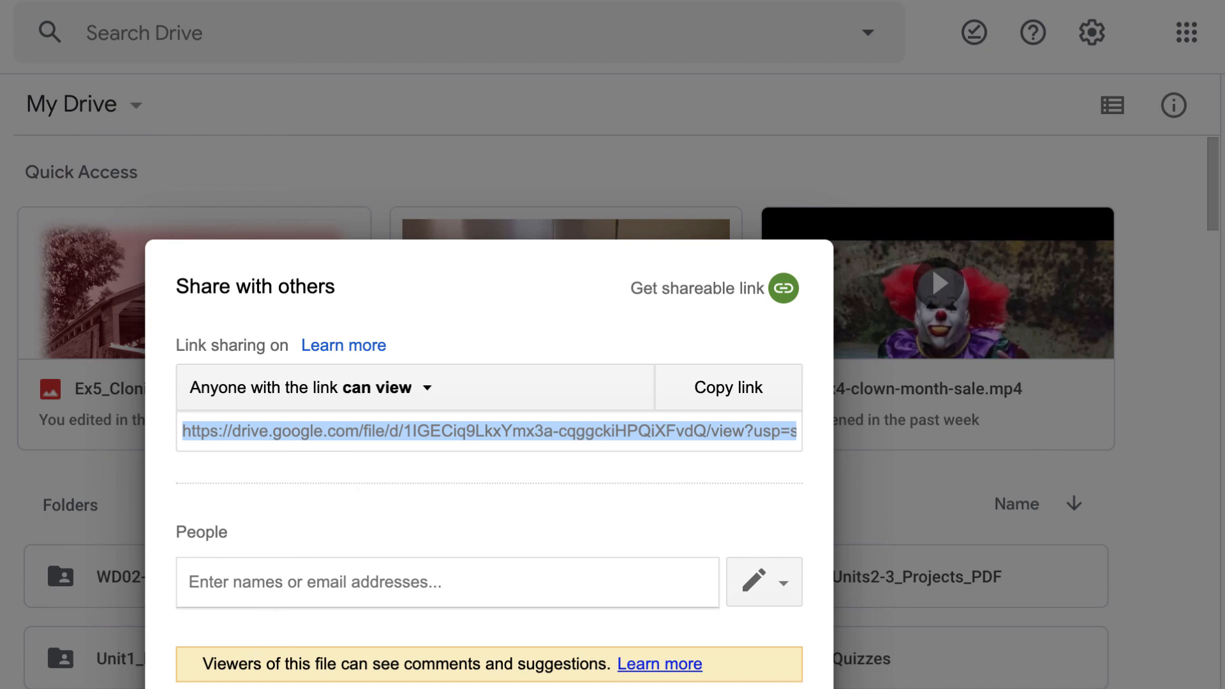
pyautogui.press('Escape')
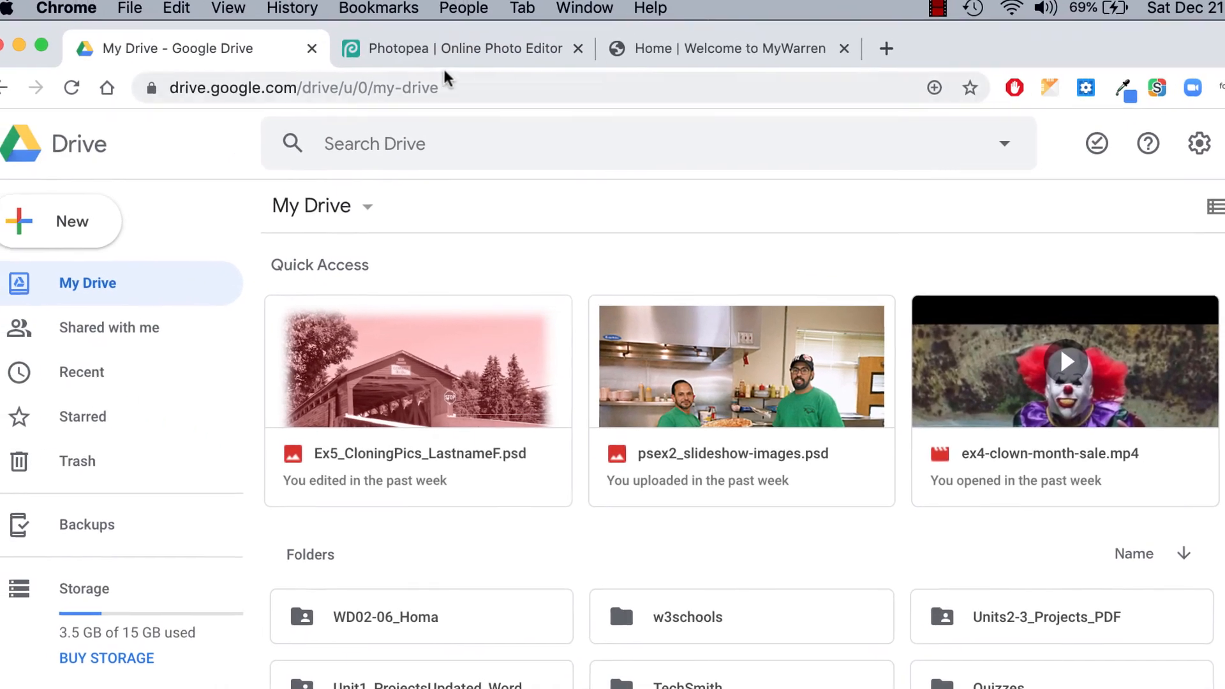
# Step: Close Photopea with the finished slideshow PSD and return to My Drive in Google Drive
pyautogui.click(463, 56)
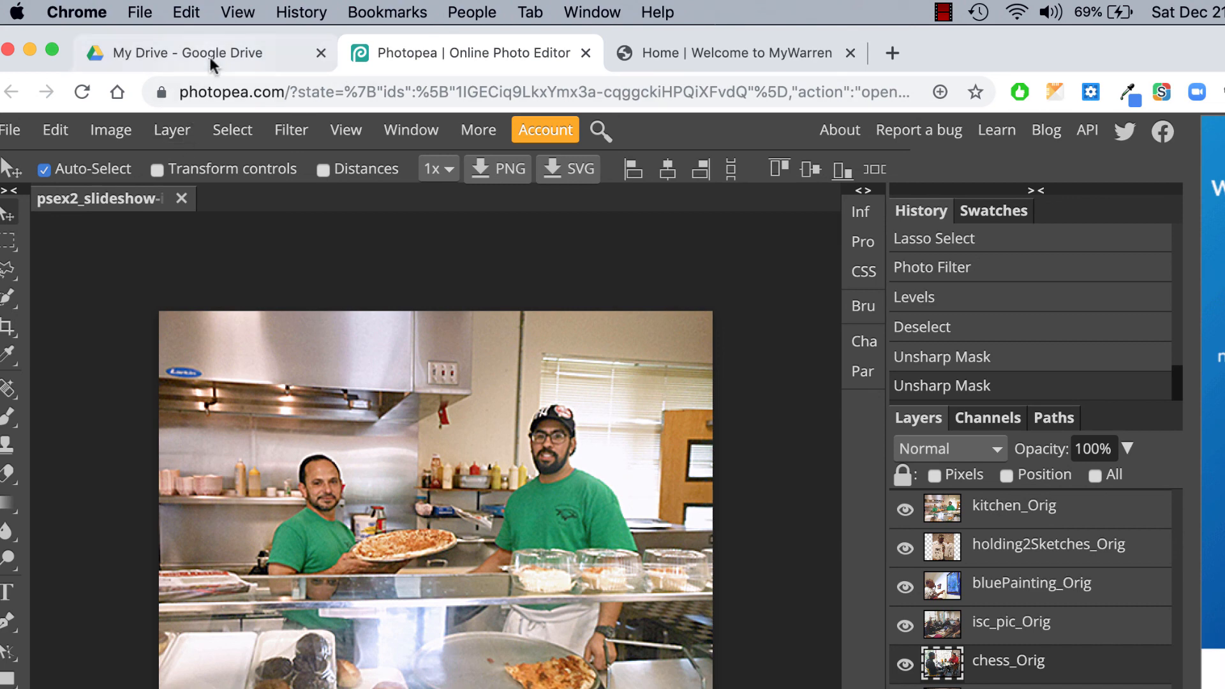
pyautogui.click(586, 53)
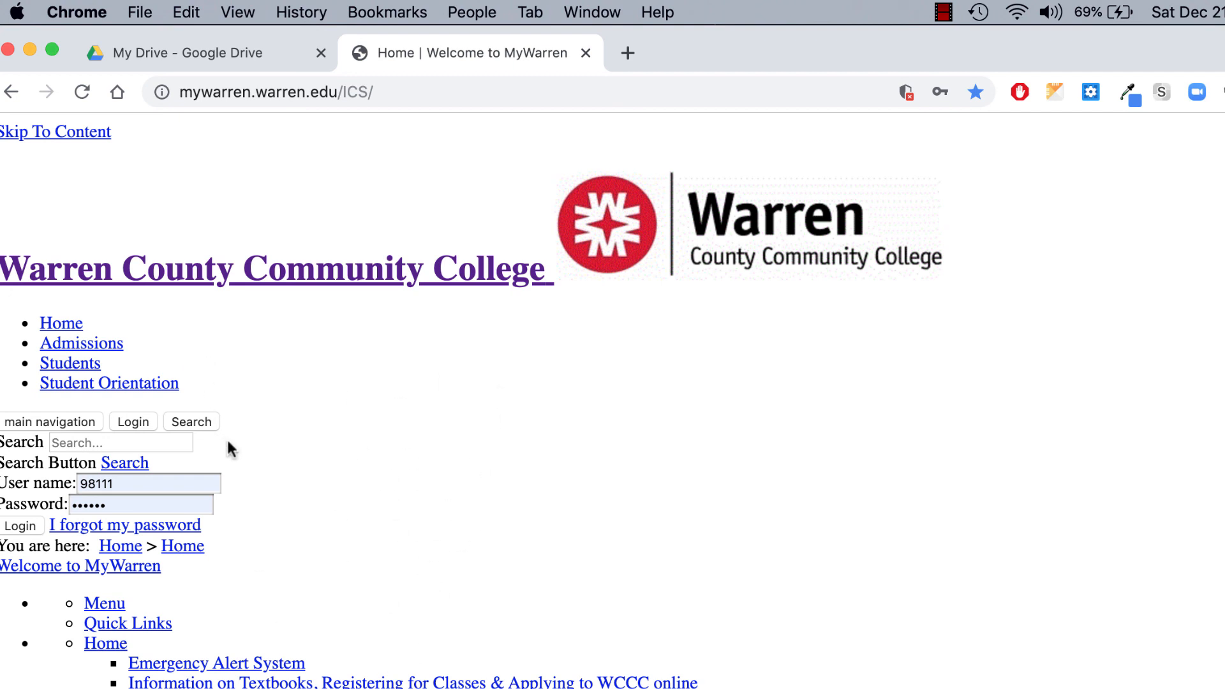
pyautogui.click(254, 61)
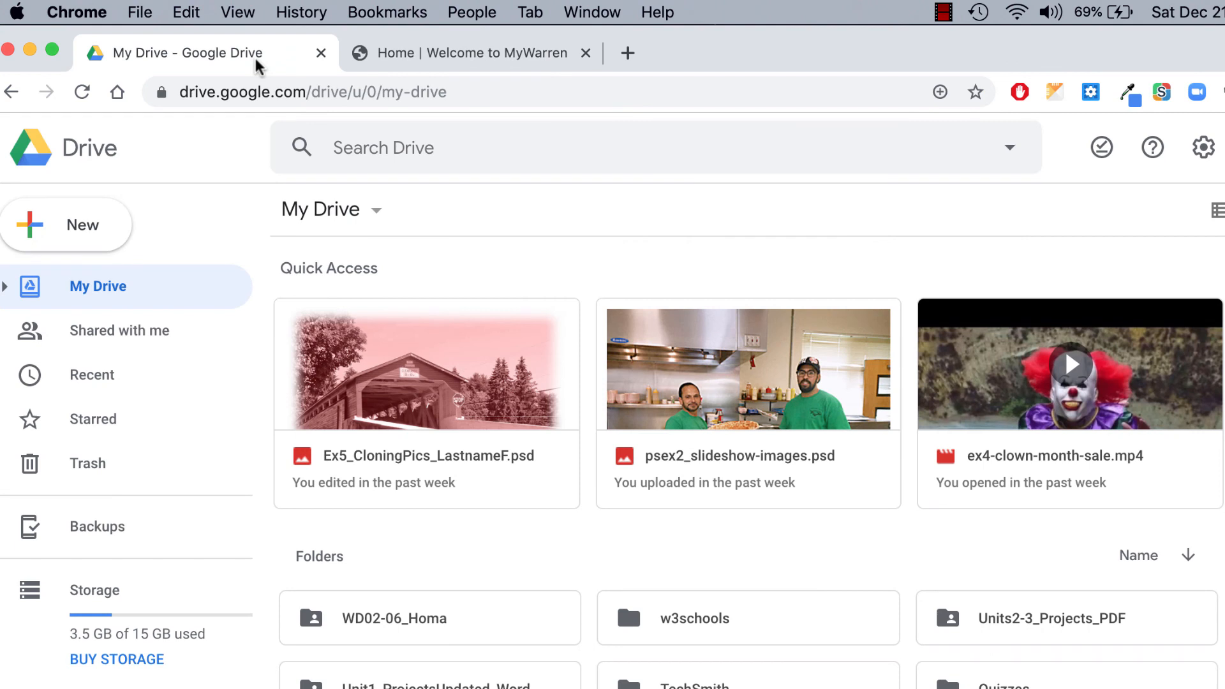